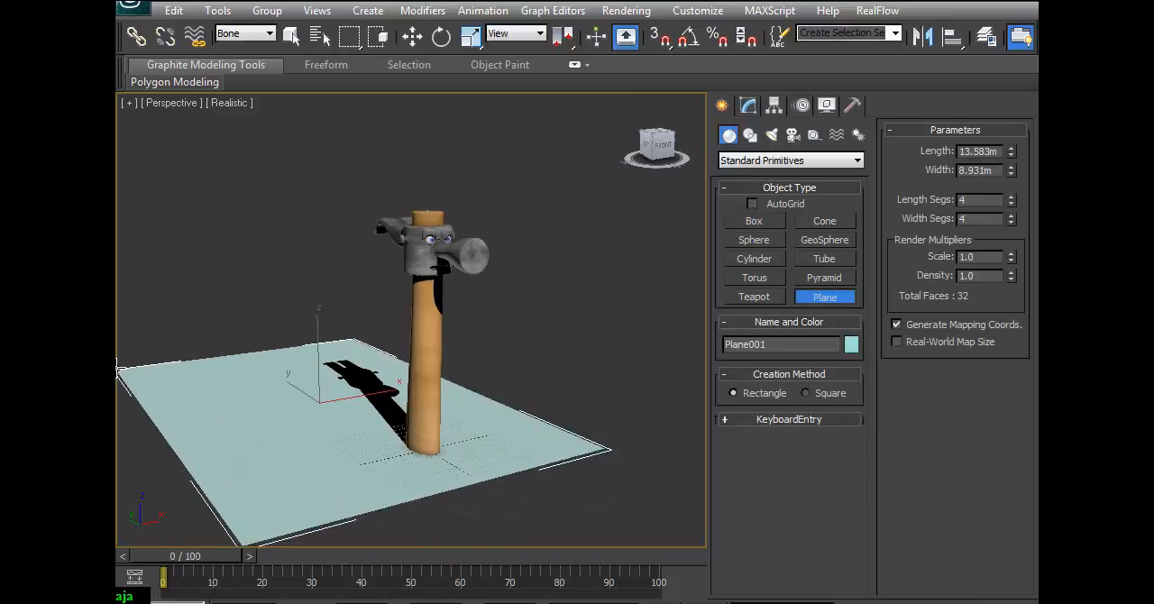
Move the ground plane across the floor so that it sits beneath the hammer and surrounds the handle's base.
left_click(412, 36)
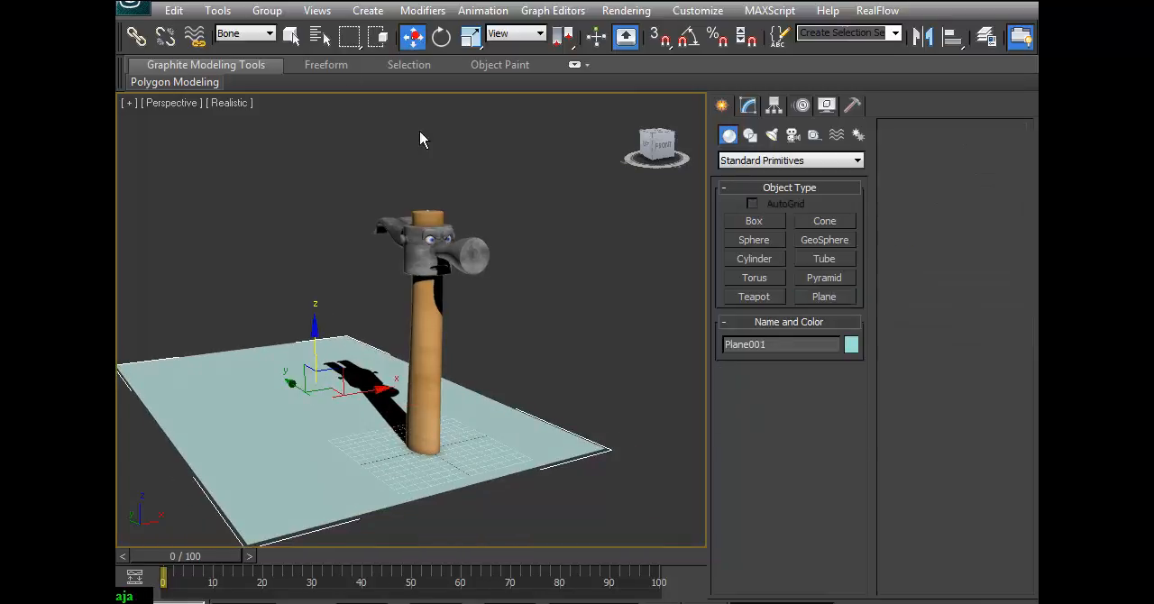
middle_click_drag(495, 383, 441, 412, "alt")
left_click_drag(442, 412, 456, 368)
middle_click_drag(569, 386, 536, 327, "alt")
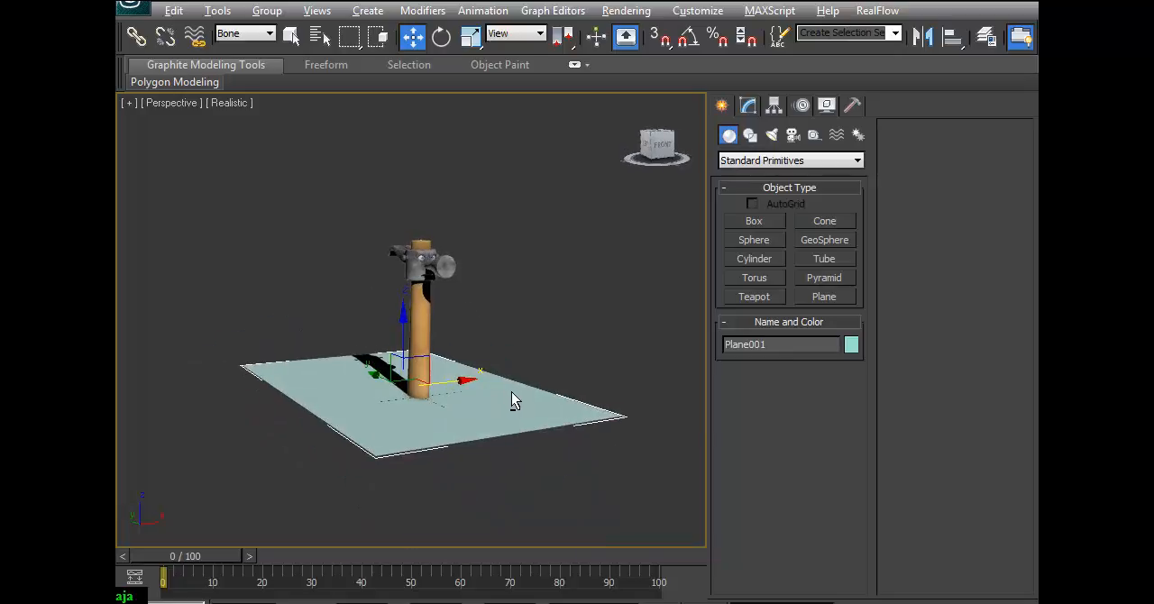
middle_click_drag(508, 390, 539, 413, "alt")
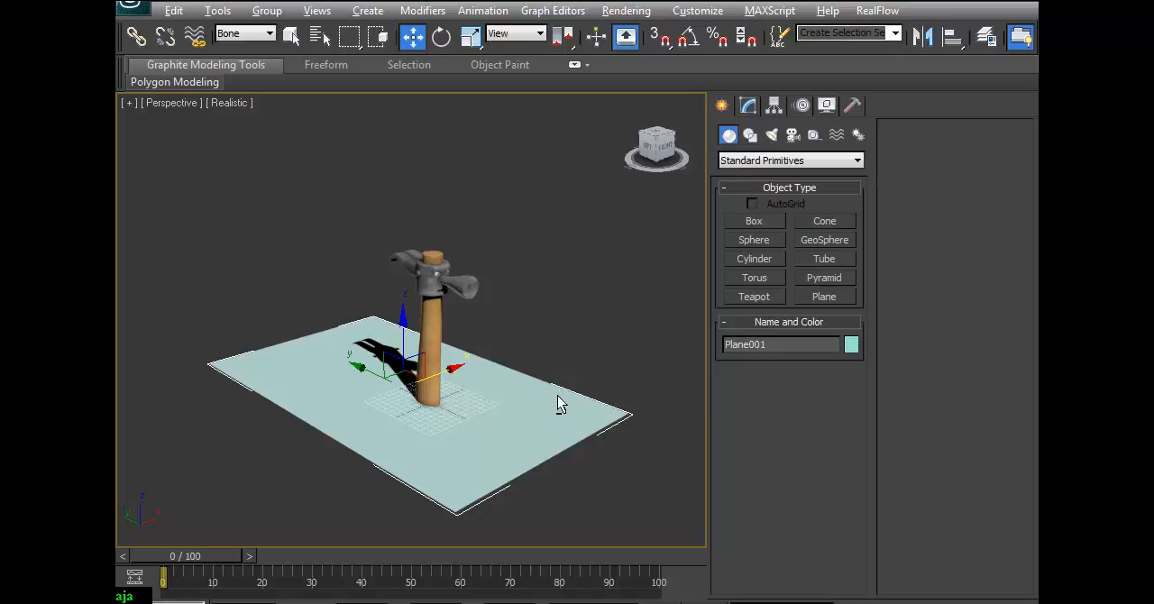
mouse_move(494, 403)
middle_mouse_down("alt")
mouse_move(471, 438)
mouse_move(483, 410)
middle_mouse_up("alt")
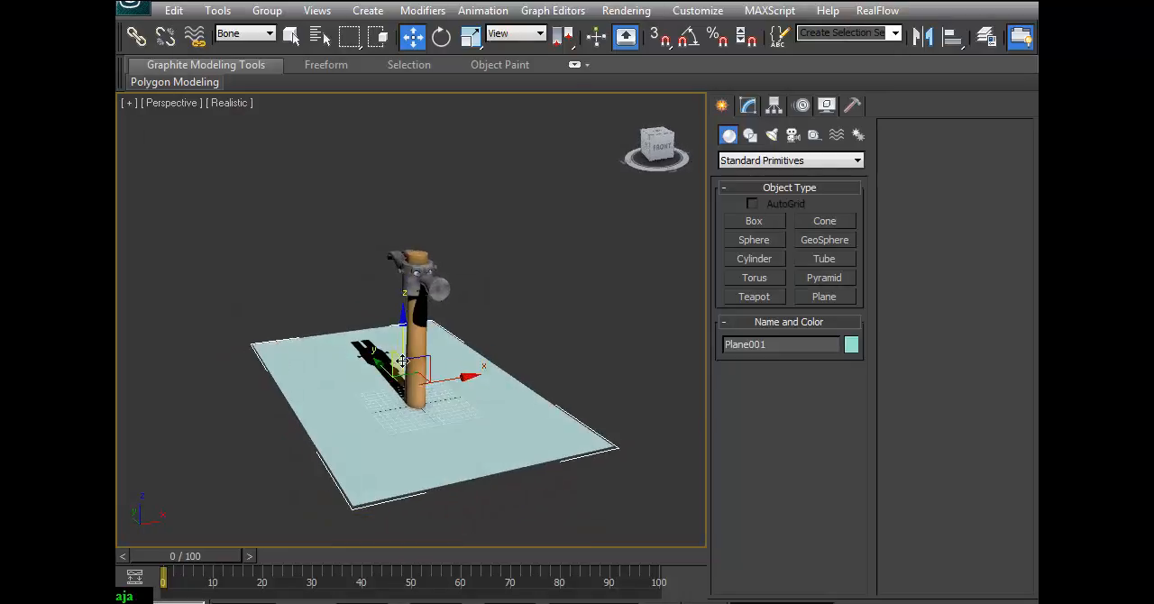
Enlarge the ground plane to a length of 24.92 m and a width of 21.213 m.
left_click(747, 105)
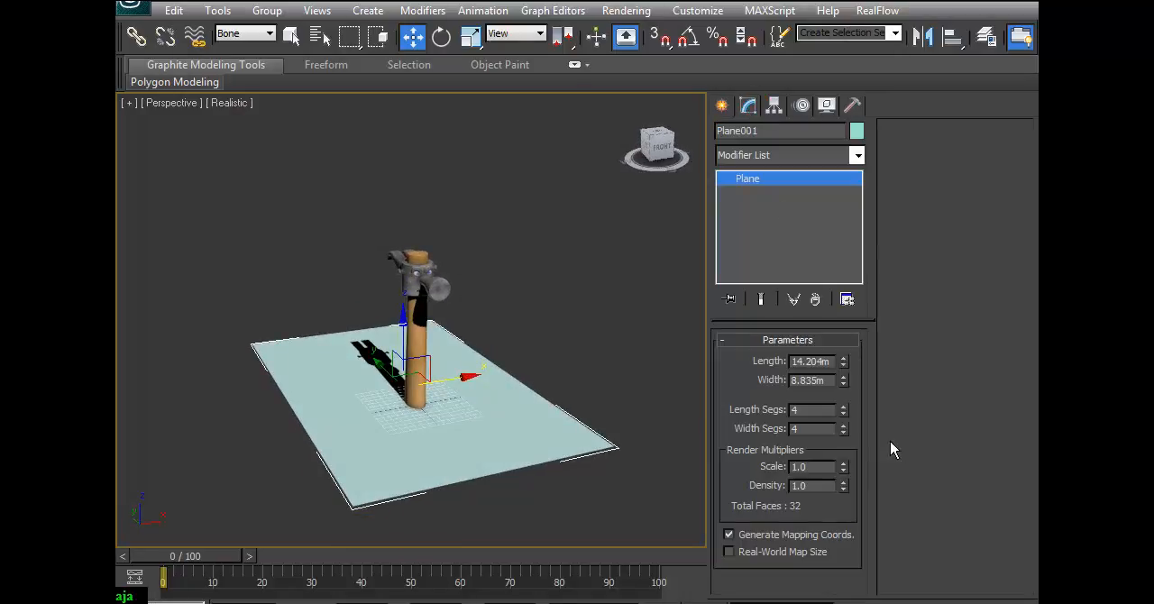
left_click_drag(843, 359, 843, 331)
left_click_drag(844, 381, 849, 329)
middle_click_drag(490, 368, 504, 320, "alt")
scroll(505, 320, "down", 2)
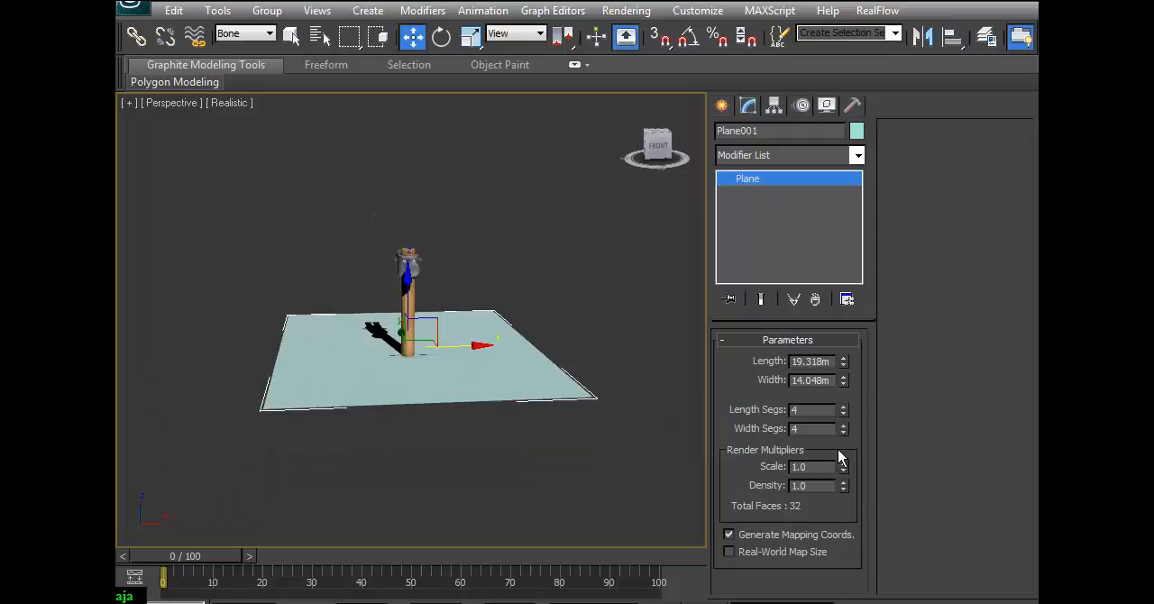
left_click_drag(842, 365, 839, 330)
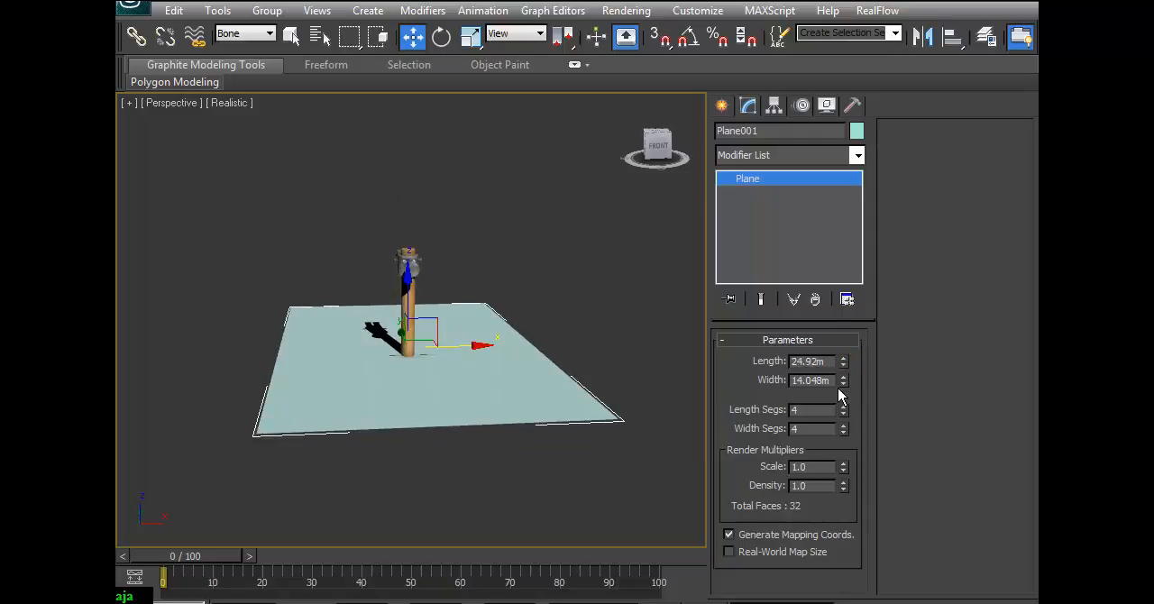
left_click_drag(845, 382, 841, 359)
middle_click_drag(514, 348, 548, 392, "alt")
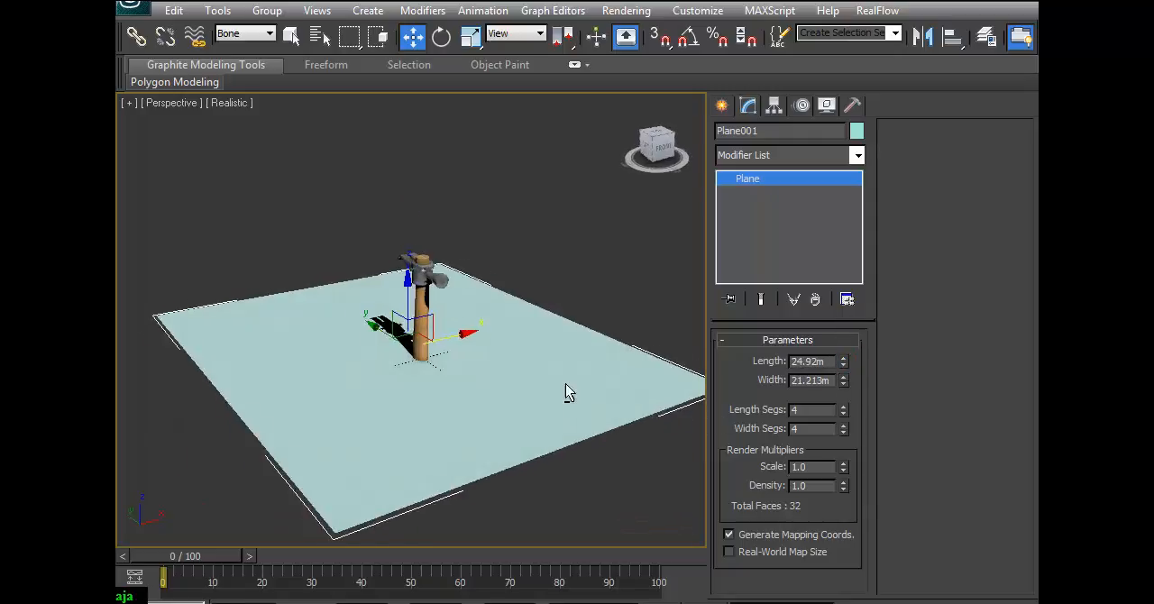
Assign the existing wood material, 08 - Defaultd, to the ground plane and close the Material Editor.
left_click_drag(850, 45, 582, 71)
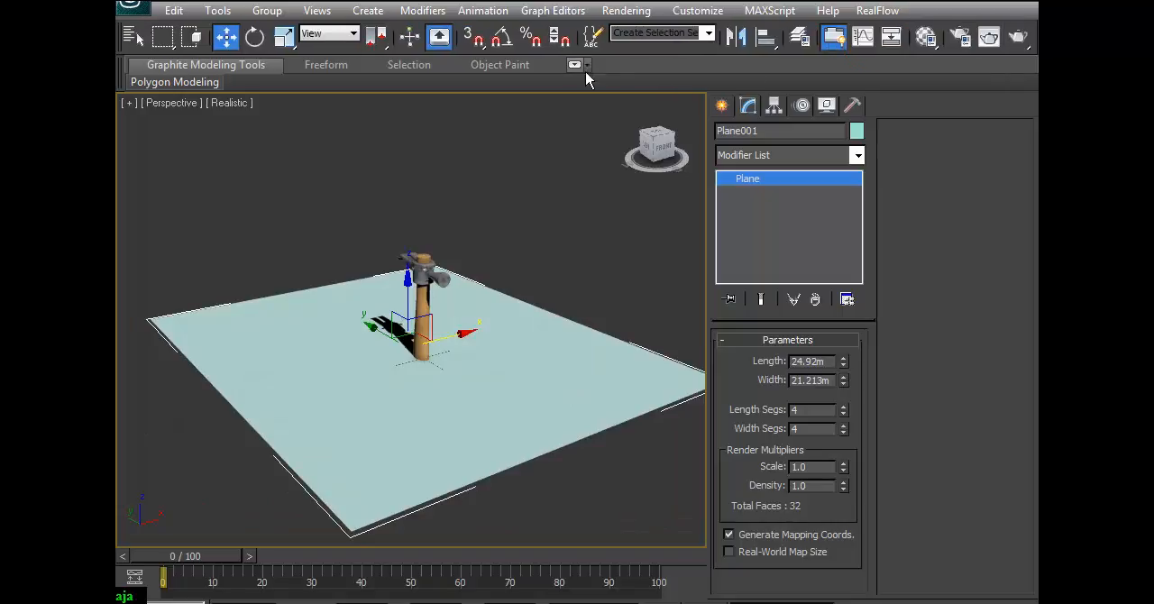
left_click_drag(925, 36, 928, 68)
left_click_drag(992, 12, 410, 50)
left_click(573, 143)
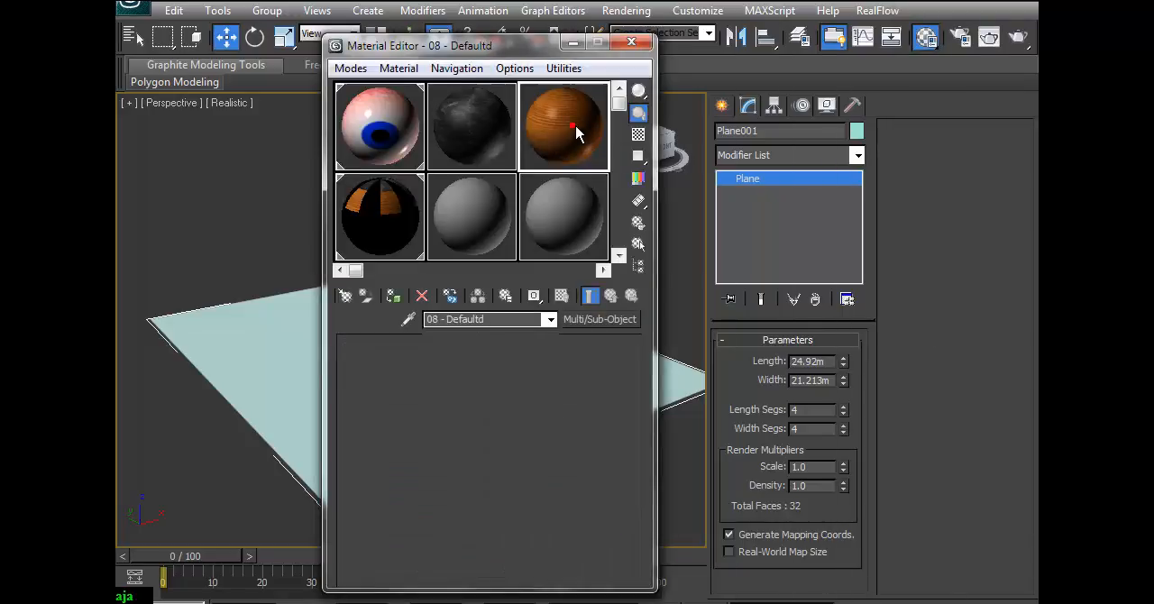
left_click_drag(510, 45, 636, 32)
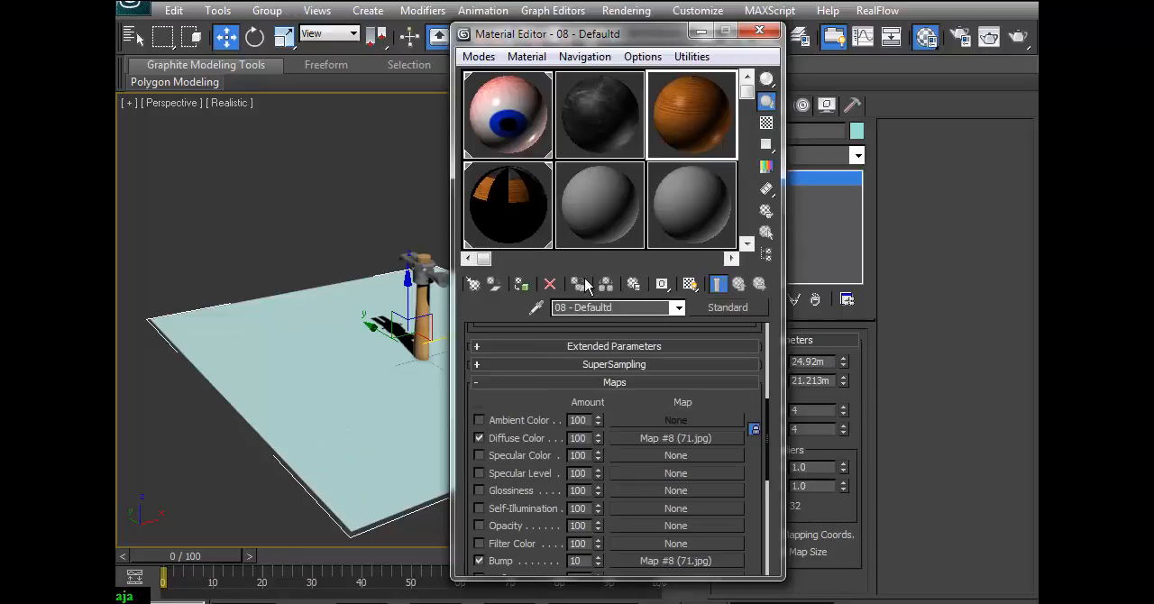
left_click(521, 284)
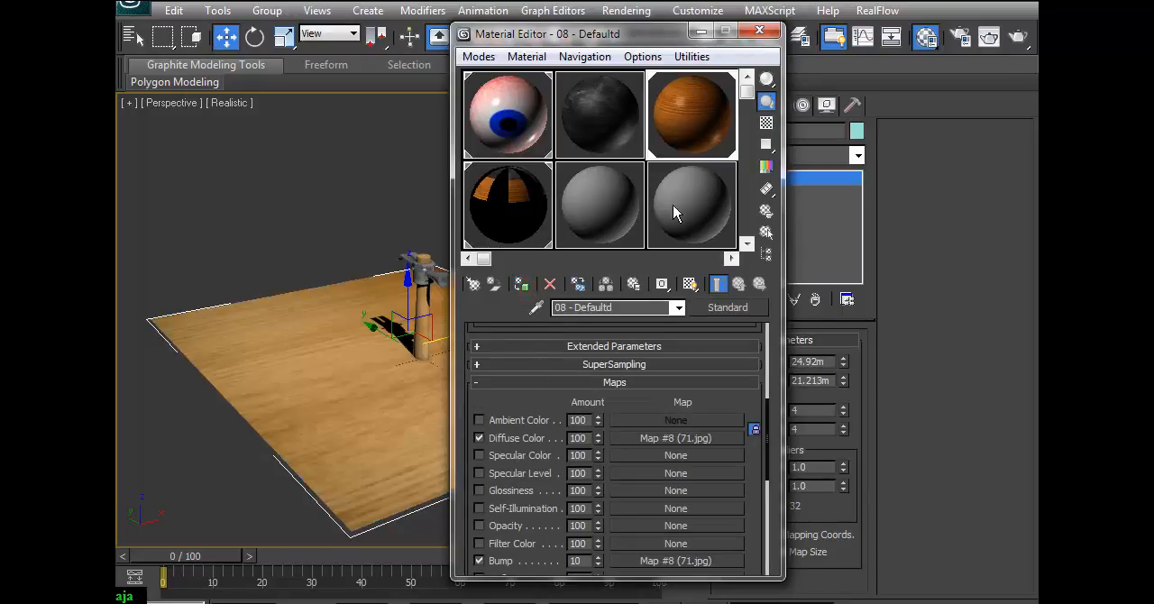
left_click(759, 31)
mouse_move(531, 376)
middle_mouse_down("alt")
mouse_move(487, 376)
mouse_move(482, 352)
mouse_move(519, 366)
middle_mouse_up("alt")
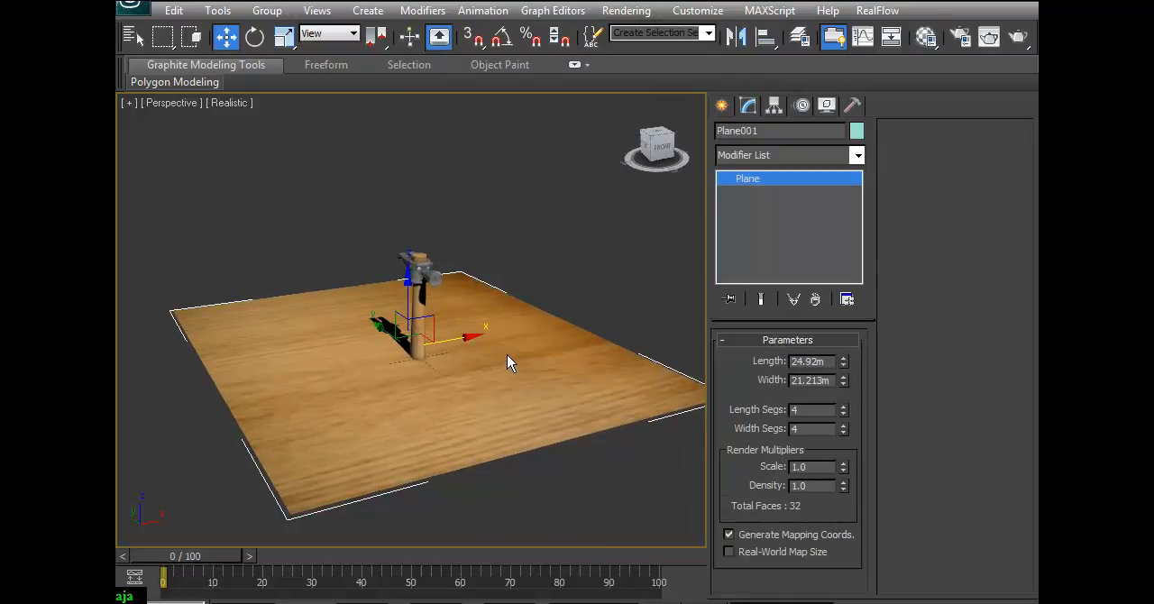
Set object creation to lights of the Standard category.
left_click(880, 593)
left_click_drag(505, 419, 520, 383)
middle_click_drag(521, 383, 495, 368, "alt")
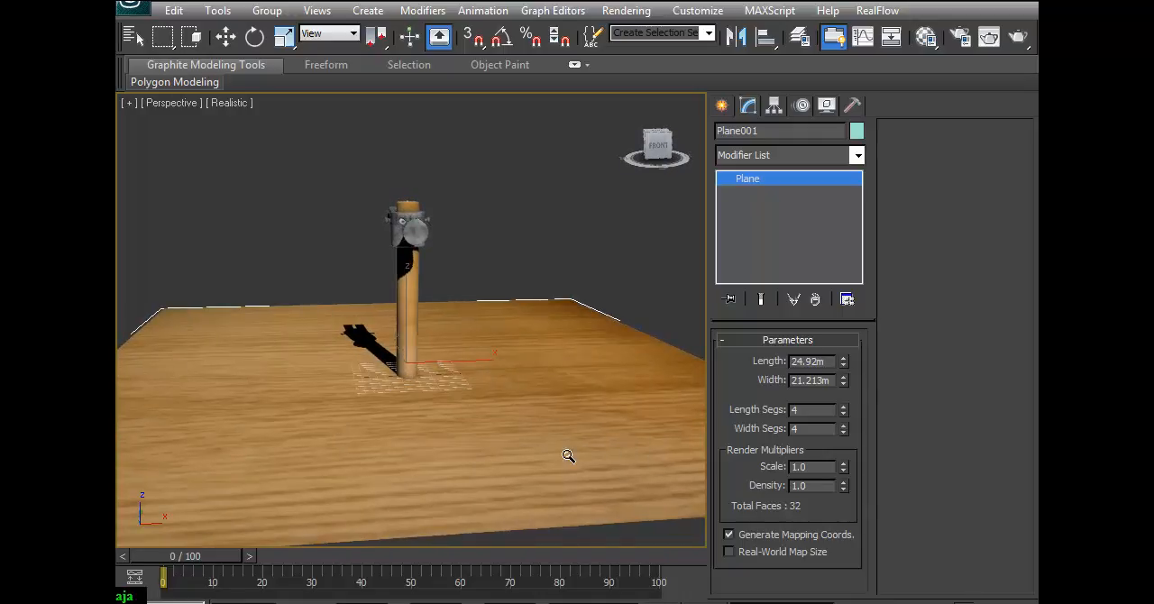
left_click(724, 107)
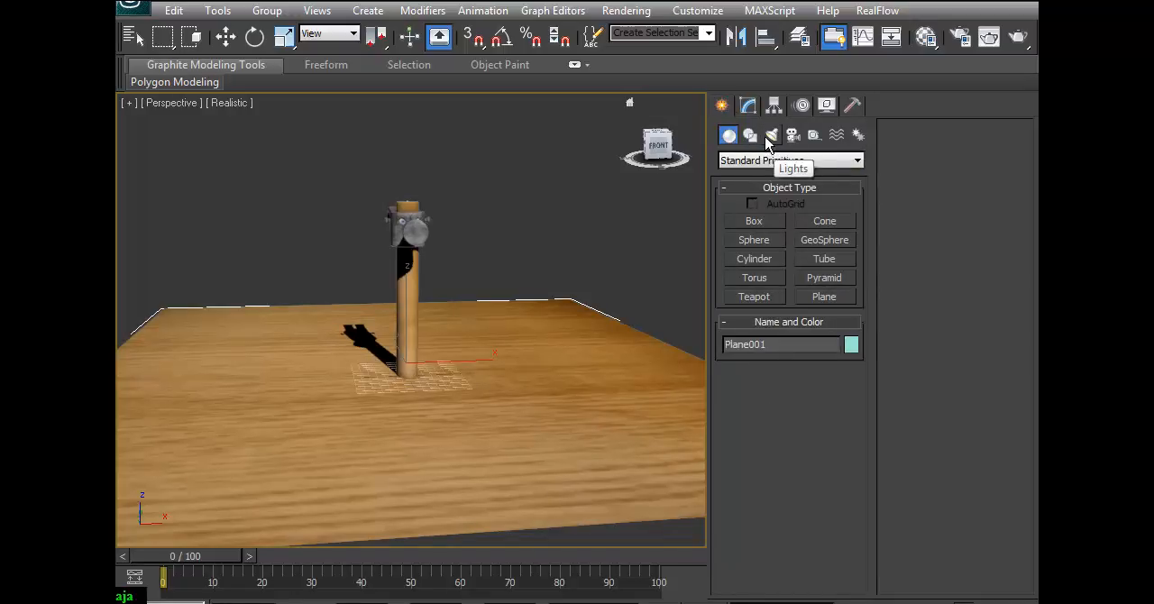
left_click(773, 135)
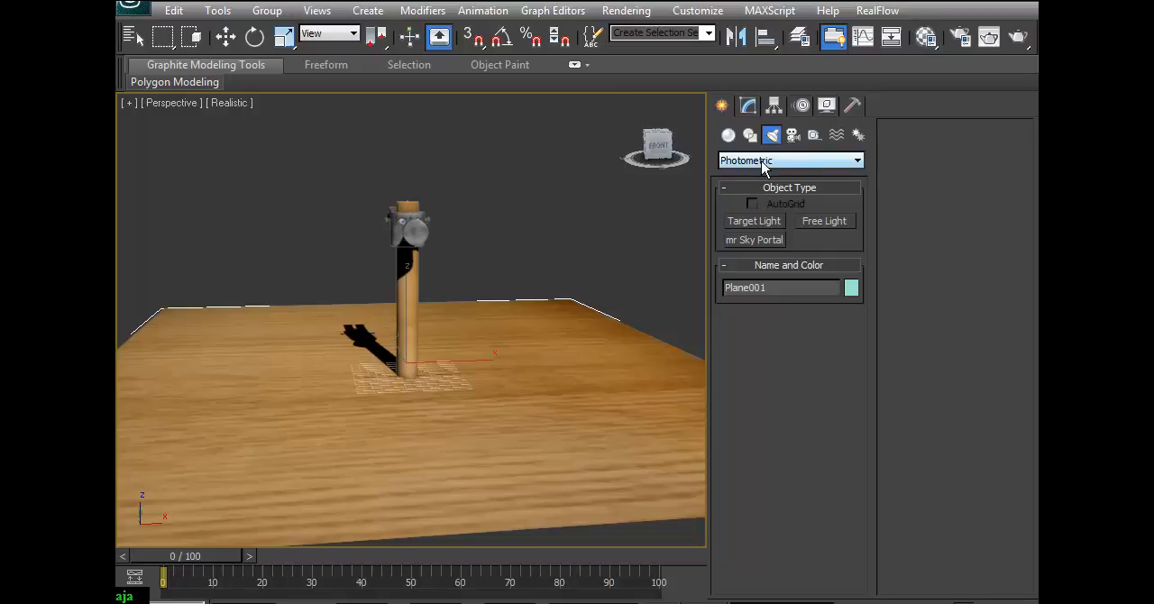
left_click(821, 164)
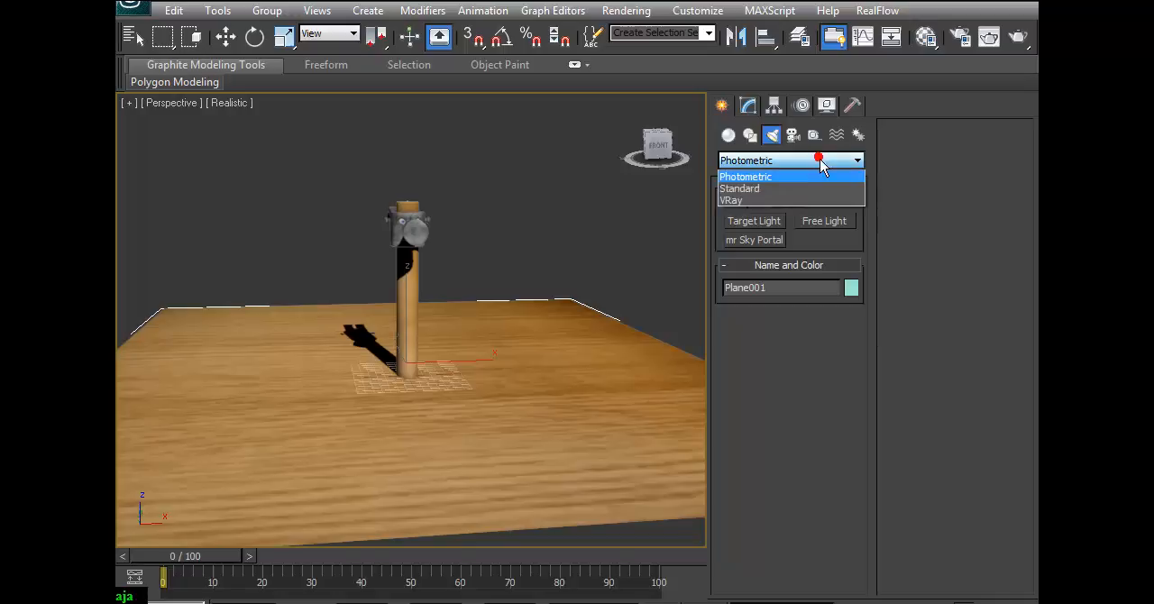
left_click(751, 191)
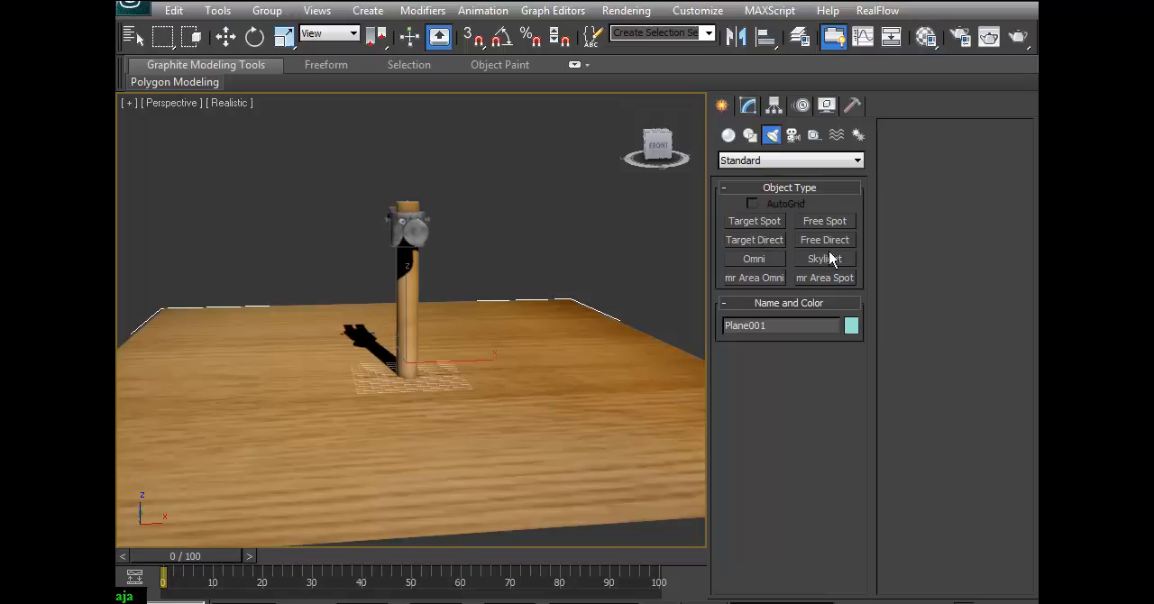
left_click(755, 225)
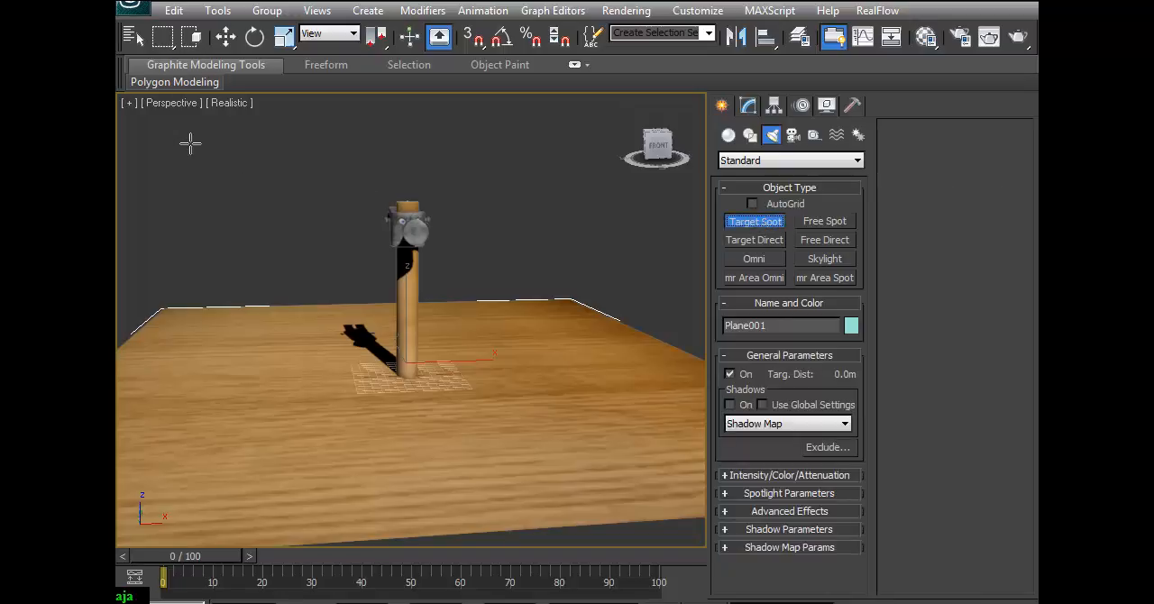
left_click_drag(203, 137, 315, 250)
right_click(308, 248)
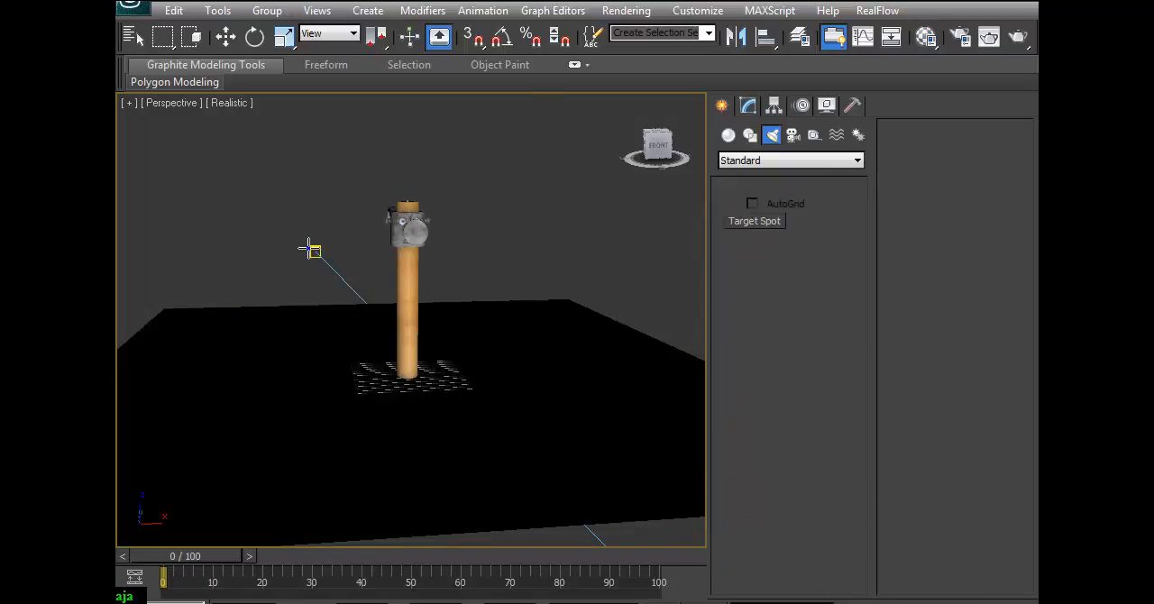
left_click(440, 316)
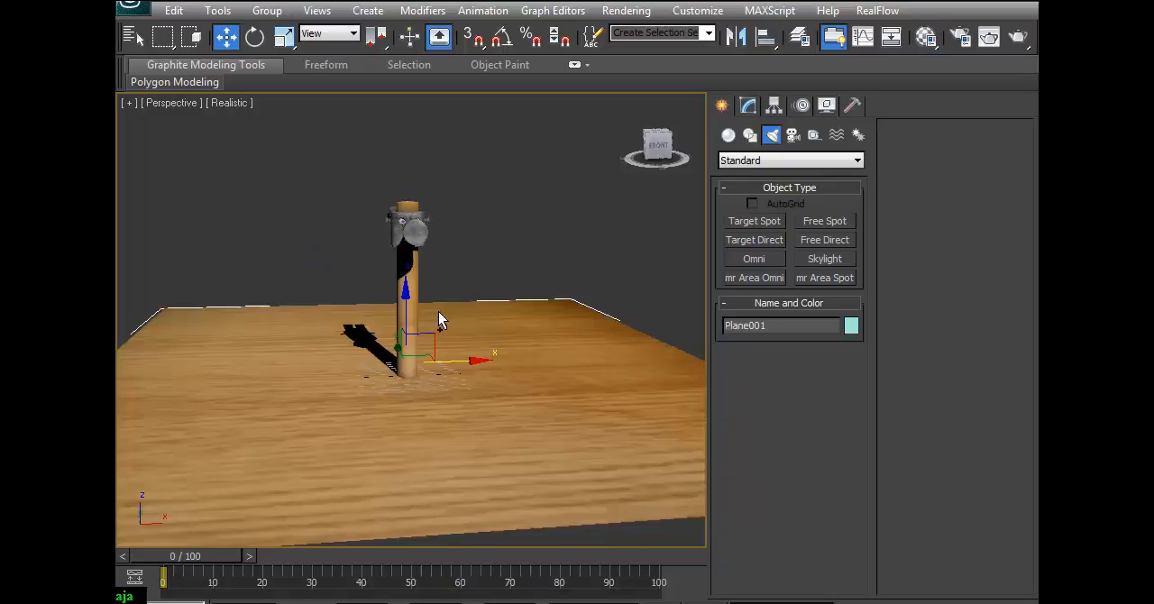
Create a Target Spot in the Front view, from above and left of the hammer to its base, with a target distance of about 14.28 m.
key("alt+w")
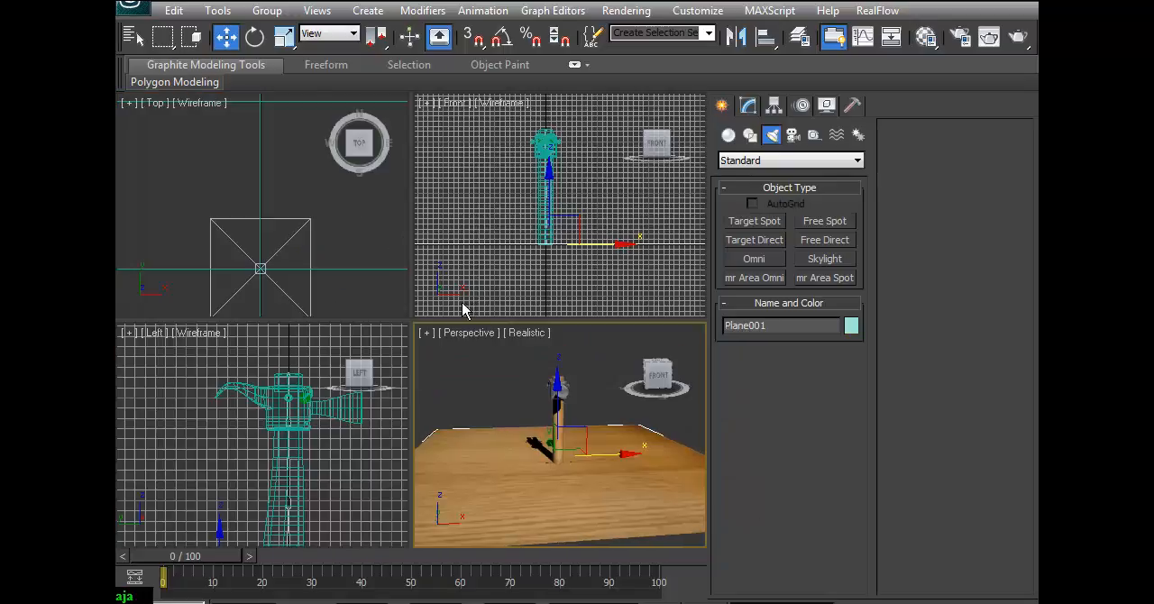
scroll(595, 225, "down", 3)
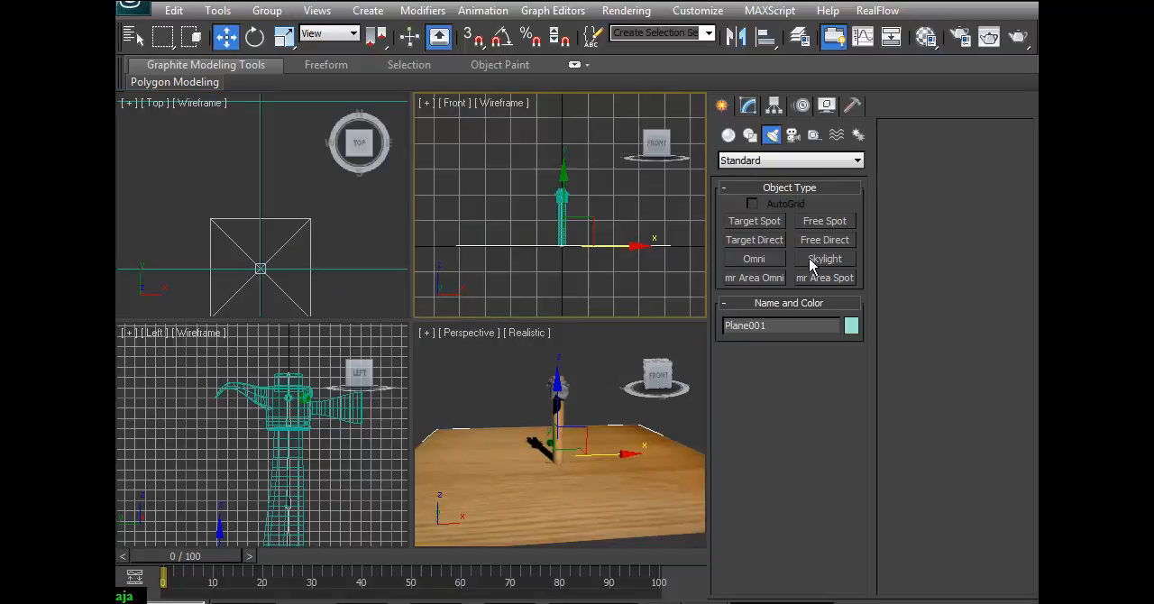
left_click(755, 221)
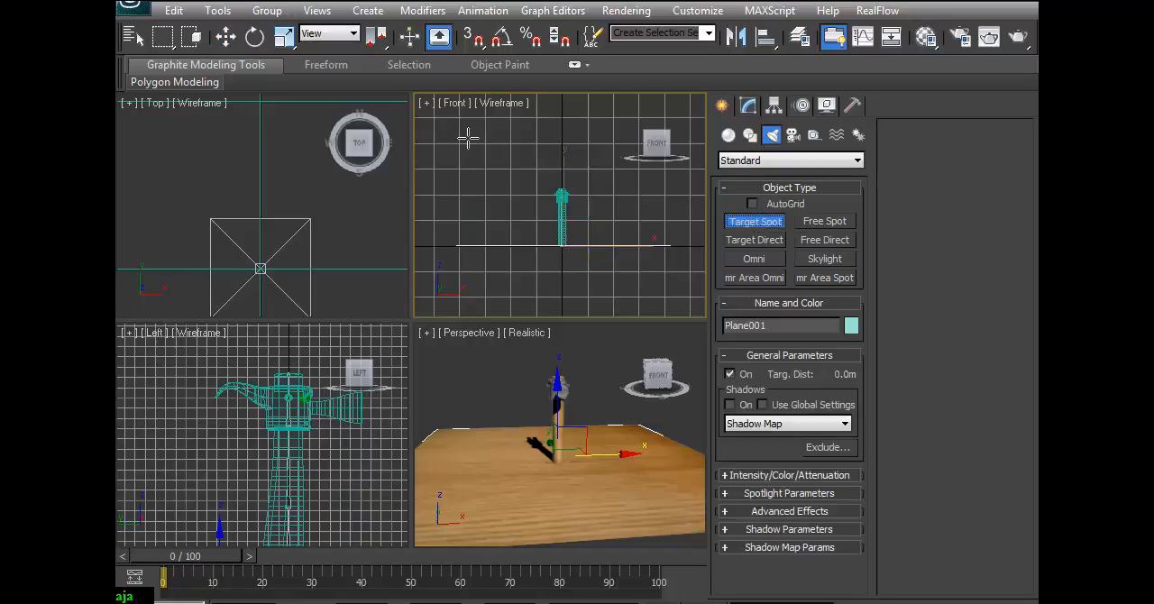
left_click_drag(460, 127, 573, 242)
right_click(631, 457)
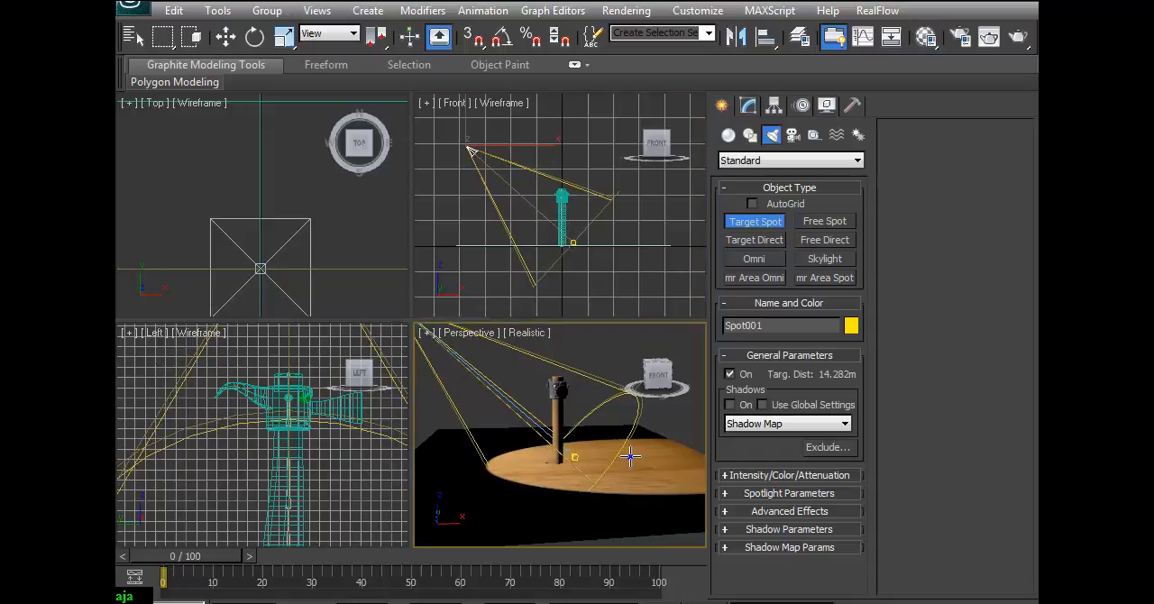
Raise the spotlight and shift it towards the hammer so it shines down more steeply, about 15.82 m from its target.
key("alt+w")
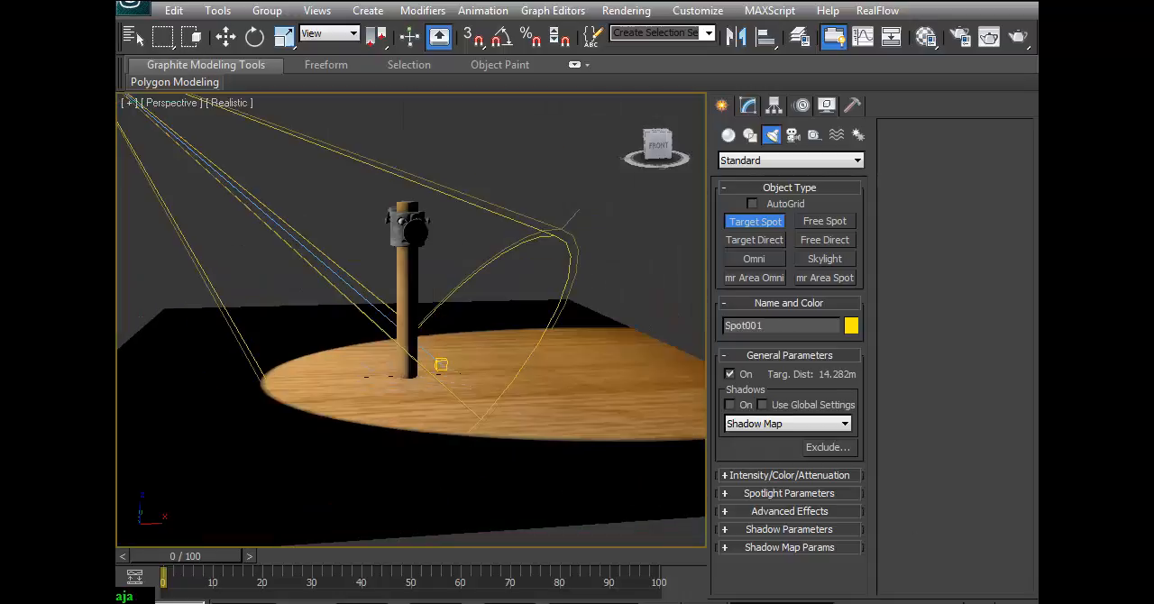
scroll(464, 348, "up", 5)
middle_click_drag(535, 364, 569, 412, "alt")
scroll(561, 420, "down", 3)
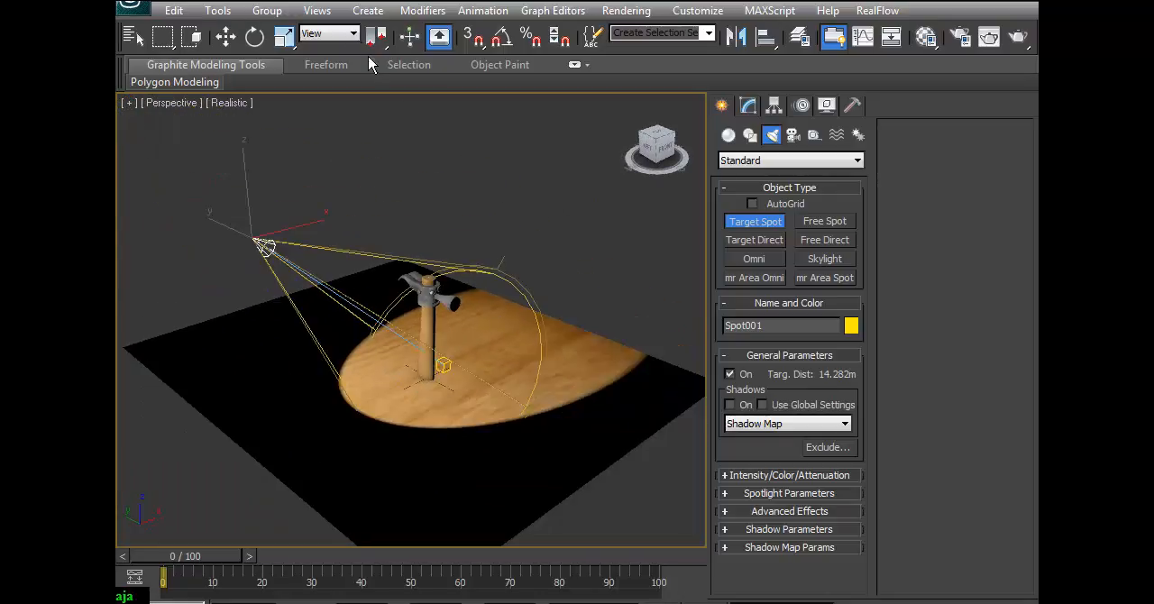
left_click(225, 36)
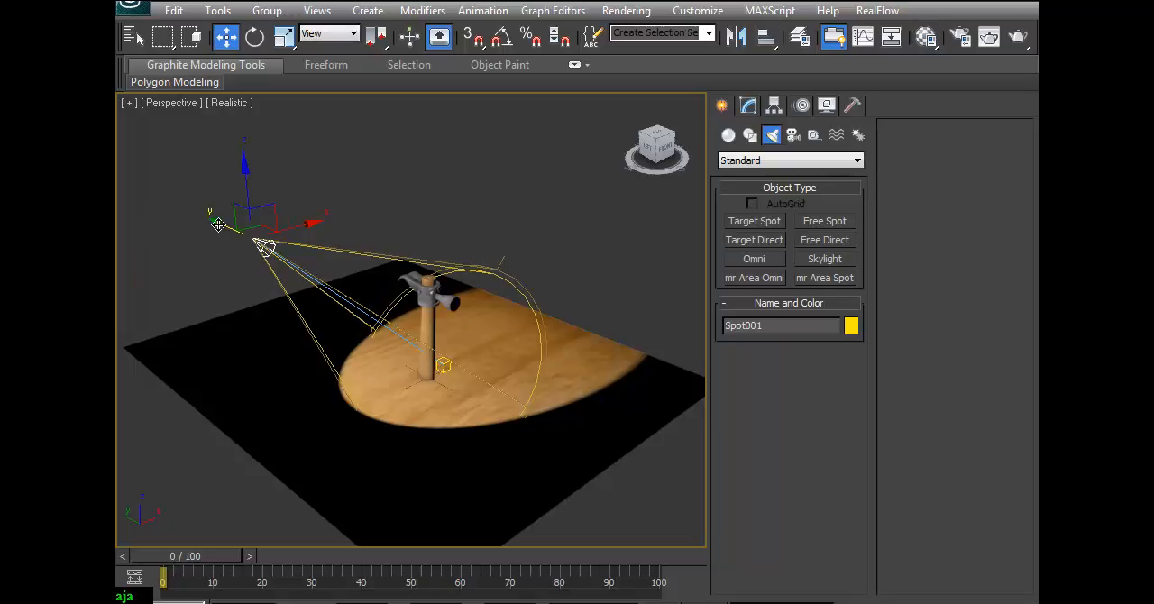
mouse_move(226, 244)
left_mouse_down()
mouse_move(541, 334)
mouse_move(245, 225)
mouse_move(476, 276)
mouse_move(229, 254)
mouse_move(244, 256)
left_mouse_up()
left_click_drag(300, 222, 305, 146)
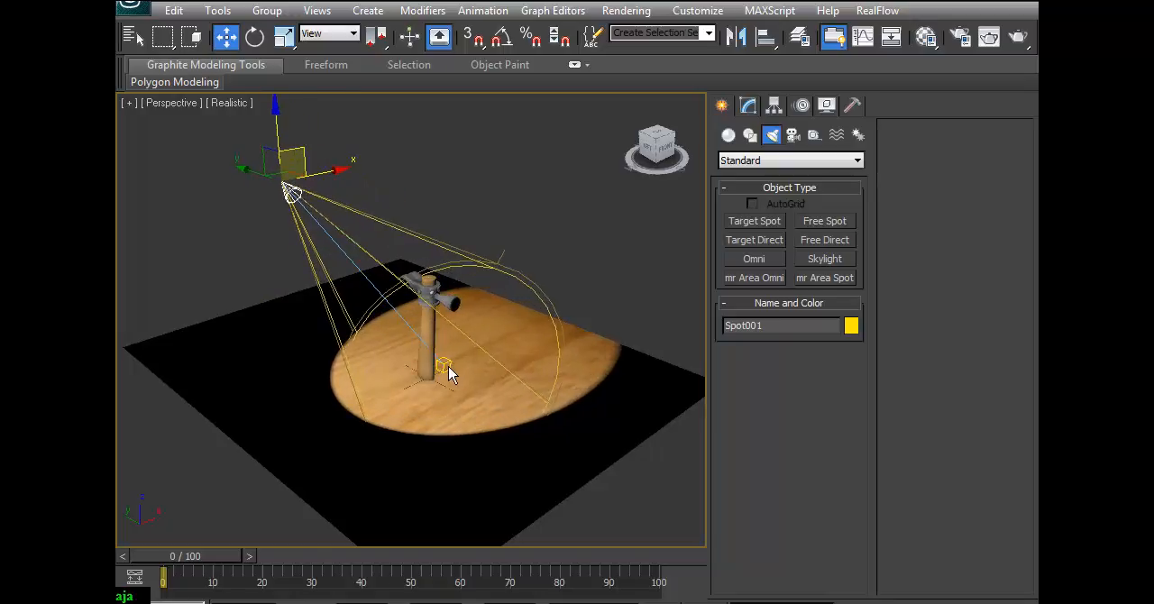
mouse_move(305, 157)
left_mouse_down()
mouse_move(249, 188)
mouse_move(438, 247)
mouse_move(267, 250)
mouse_move(371, 311)
mouse_move(491, 348)
mouse_move(326, 376)
mouse_move(215, 233)
mouse_move(257, 209)
mouse_move(243, 231)
mouse_move(284, 219)
mouse_move(281, 236)
mouse_move(332, 236)
mouse_move(275, 216)
mouse_move(313, 144)
left_mouse_up()
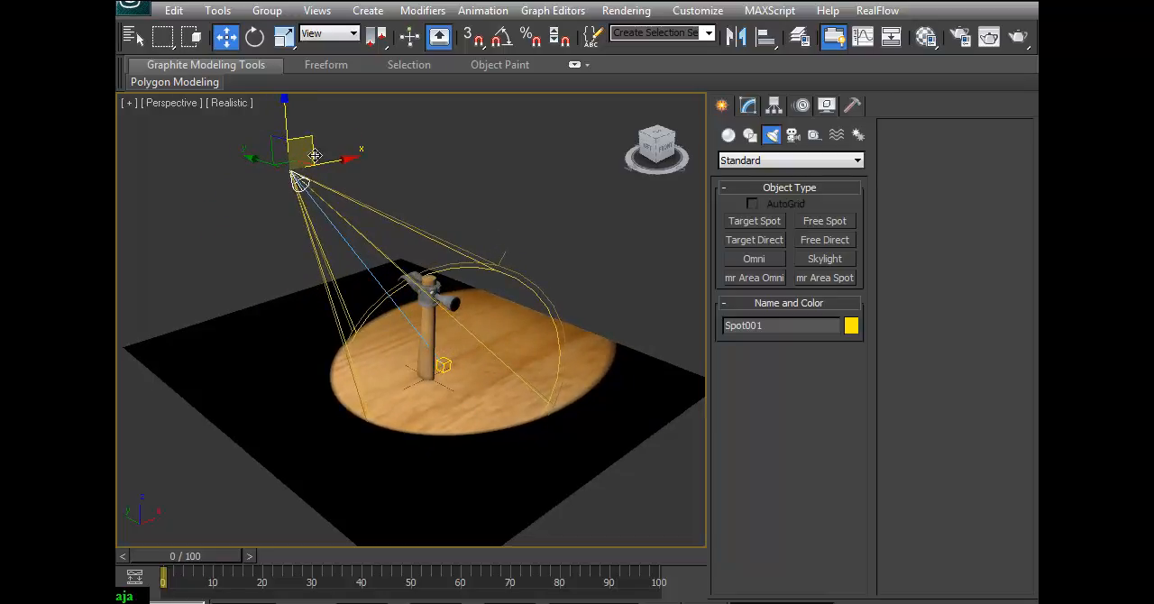
Soften the spotlight's edge by setting Hotspot/Beam to 24.6 and Falloff/Field to 50.1.
left_click(750, 106)
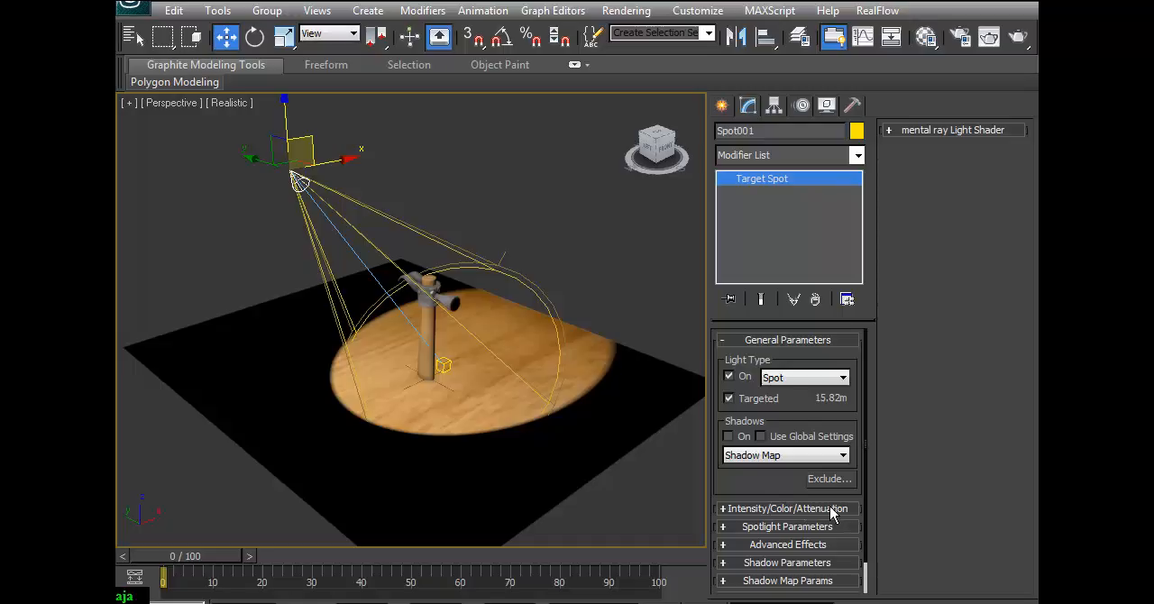
left_click(802, 527)
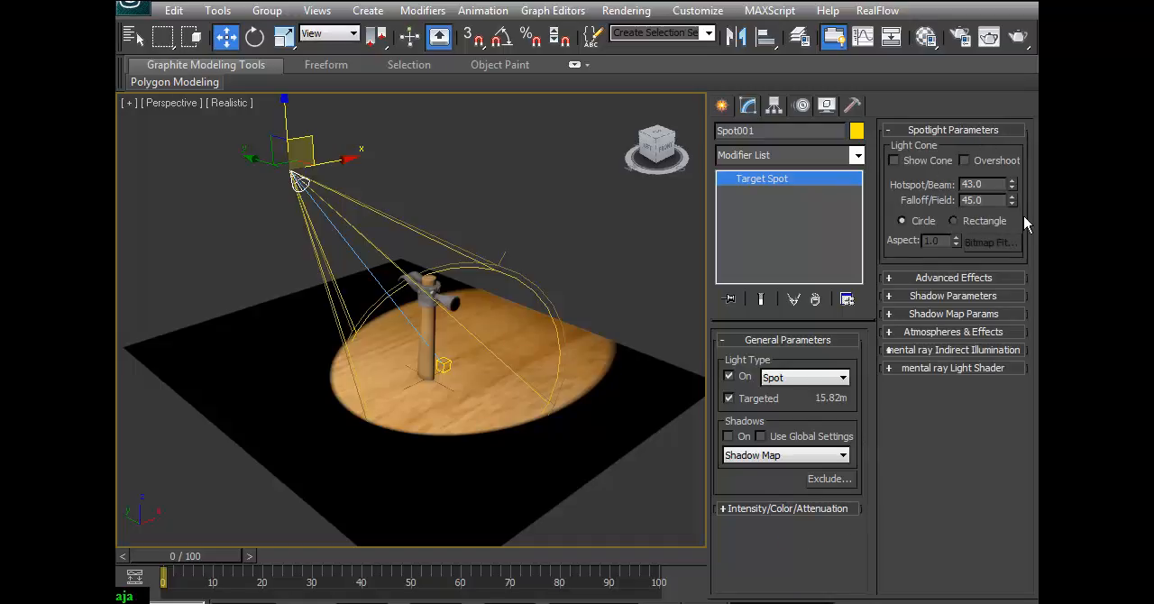
left_click_drag(1012, 185, 954, 361)
left_click_drag(1012, 199, 1016, 158)
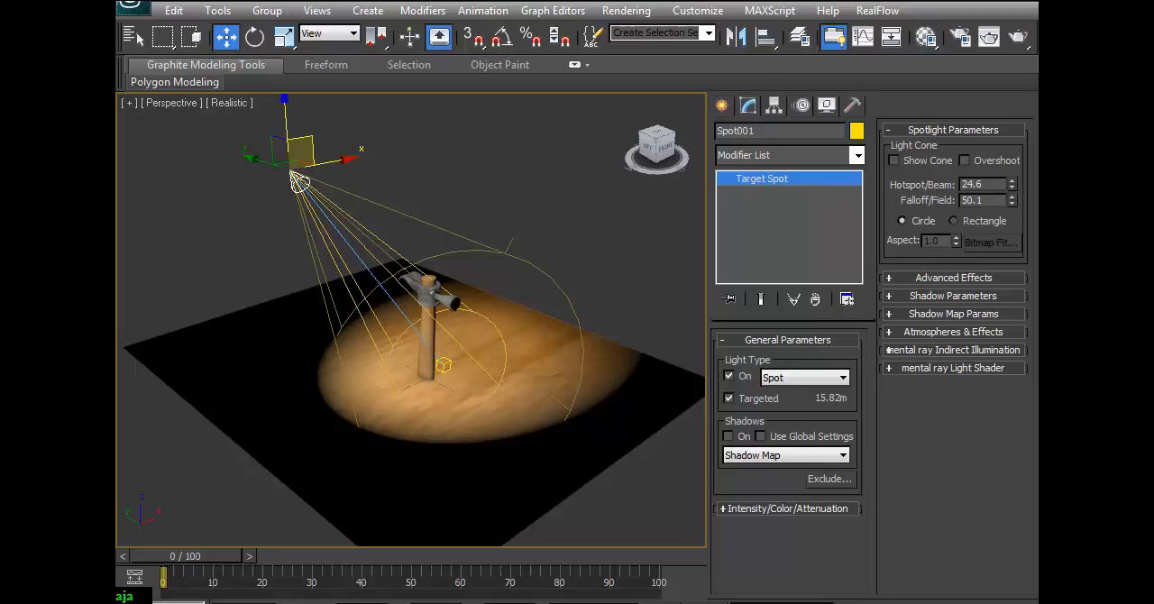
Open the render settings with the Perspective view framed closer and lower on the spotlit hammer.
key("ctrl+r")
left_click_drag(485, 396, 452, 374)
left_click_drag(399, 322, 402, 334)
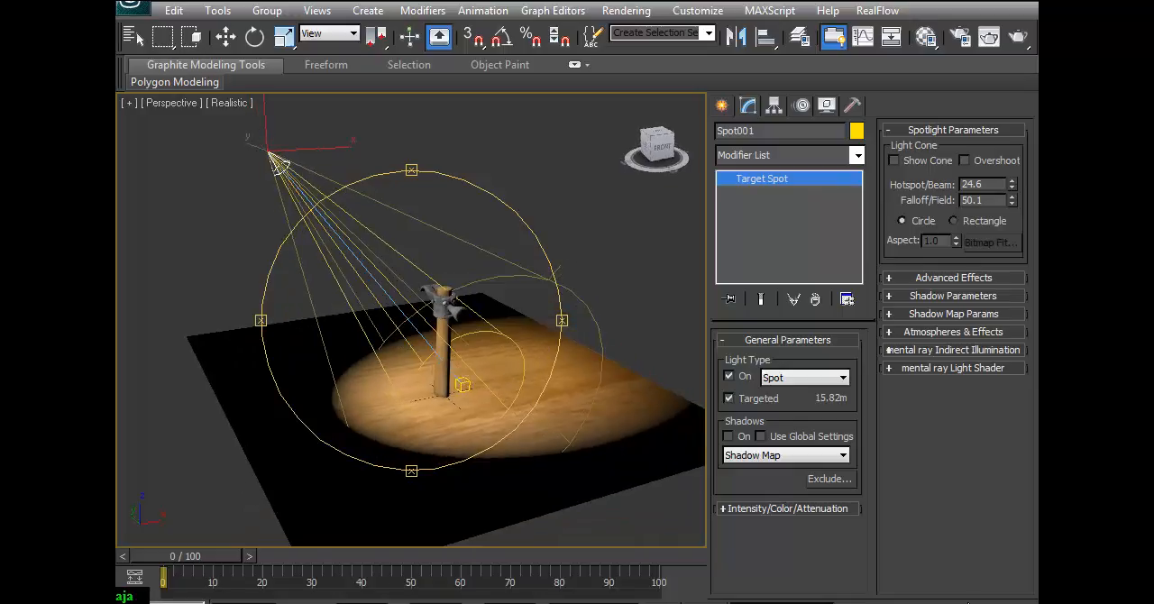
left_click(961, 603)
left_click_drag(475, 391, 487, 288)
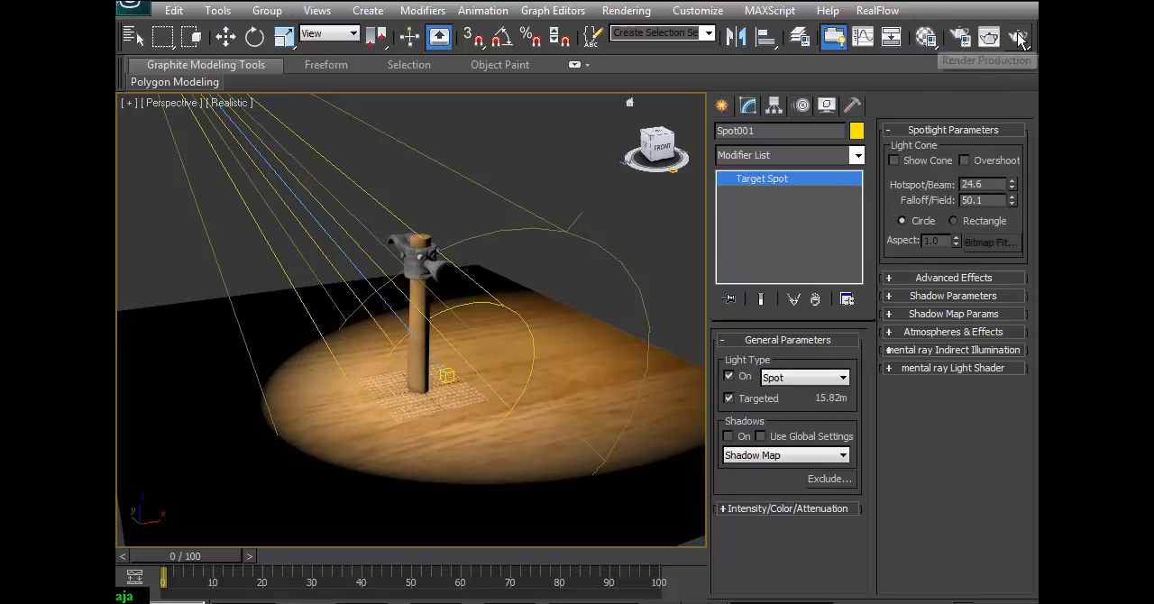
left_click(1017, 38)
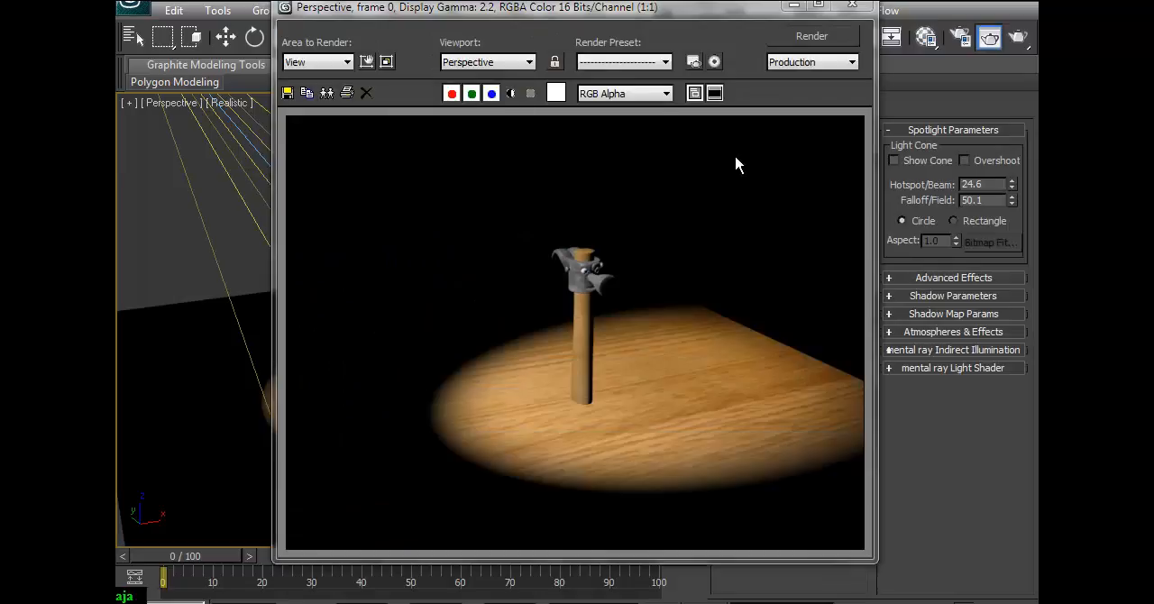
left_click(960, 38)
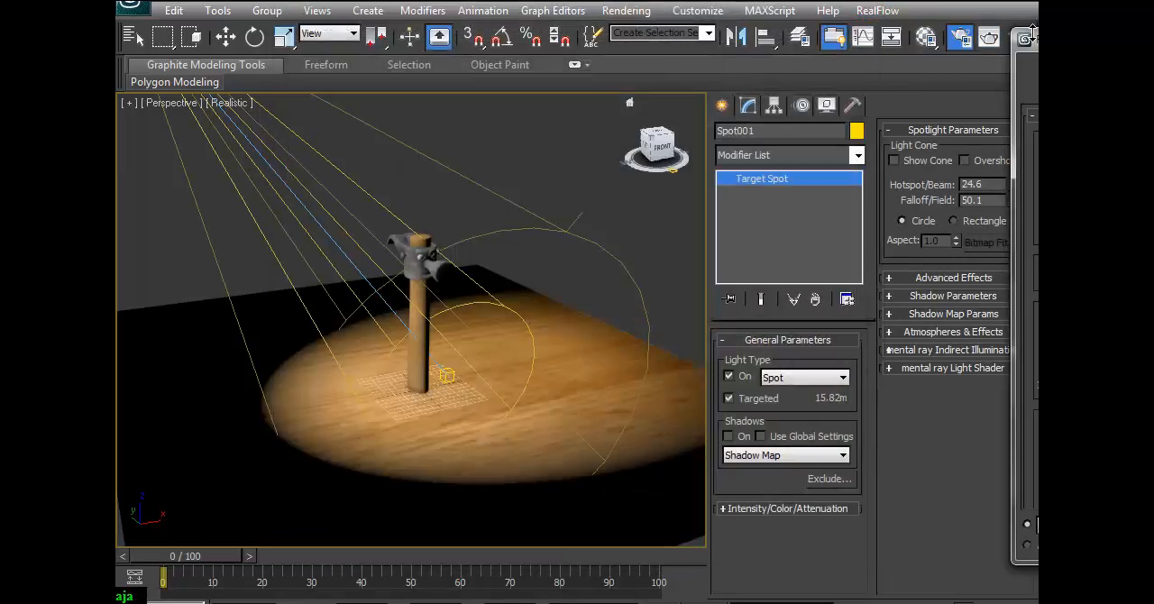
left_click_drag(1030, 42, 772, 80)
left_click_drag(1023, 46, 498, 83)
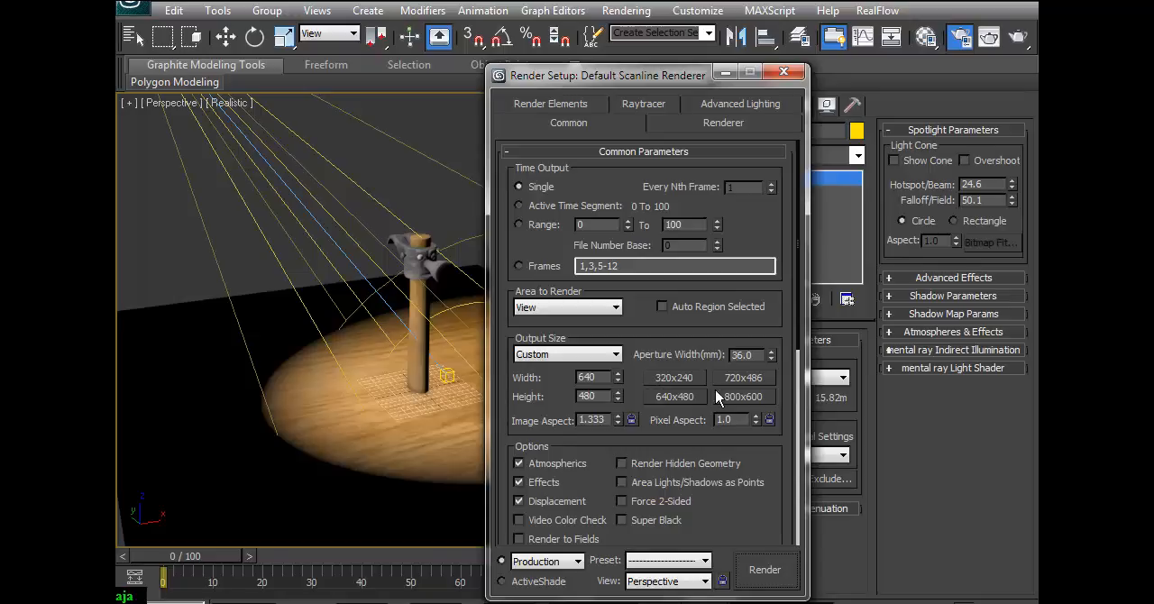
Review the output size presets, keep Custom, and render the Perspective view with the Default Scanline Renderer.
left_click(614, 355)
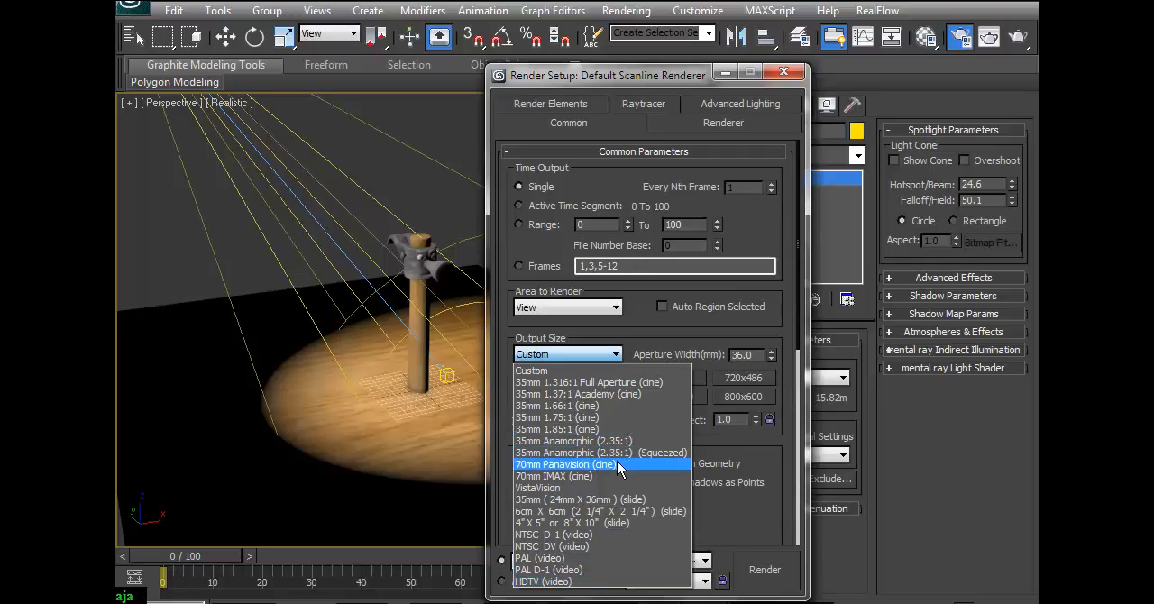
left_click(791, 395)
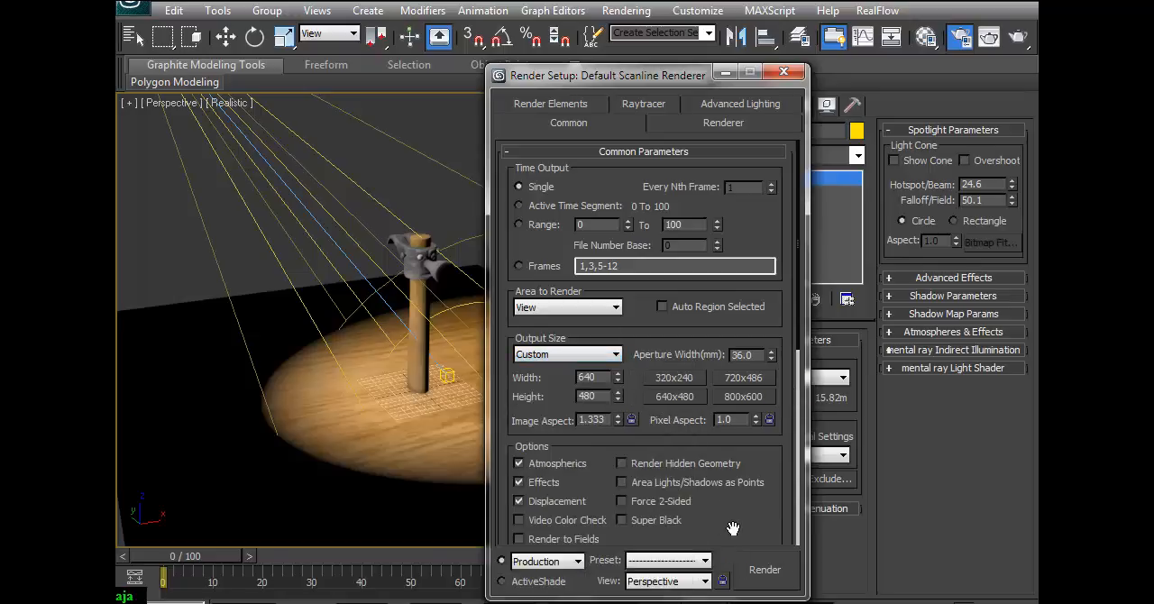
left_click(781, 571)
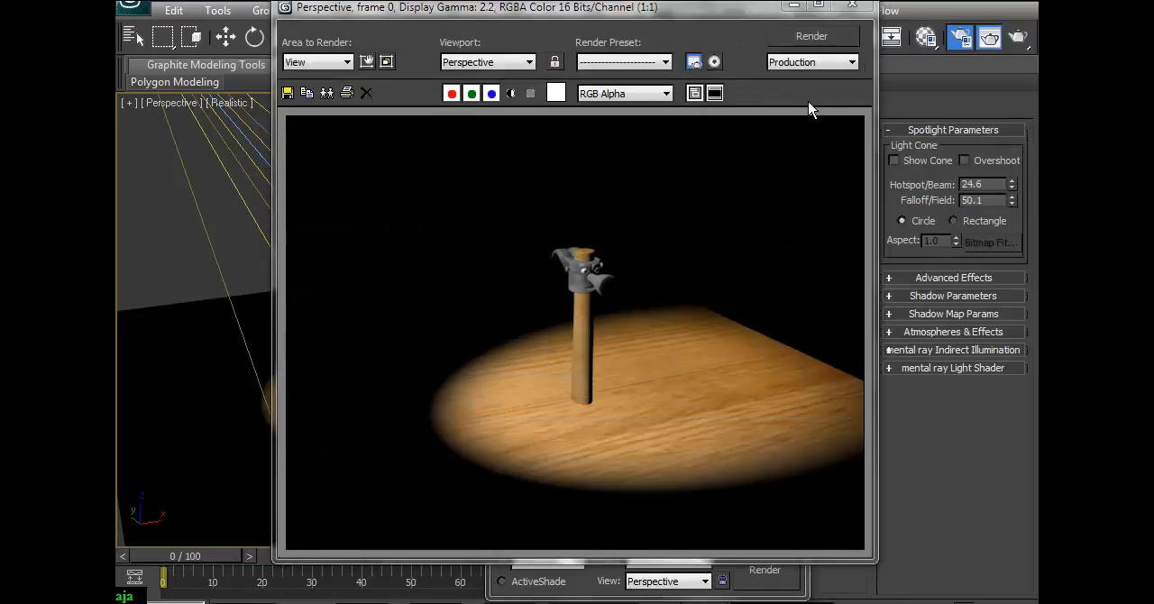
left_click(851, 7)
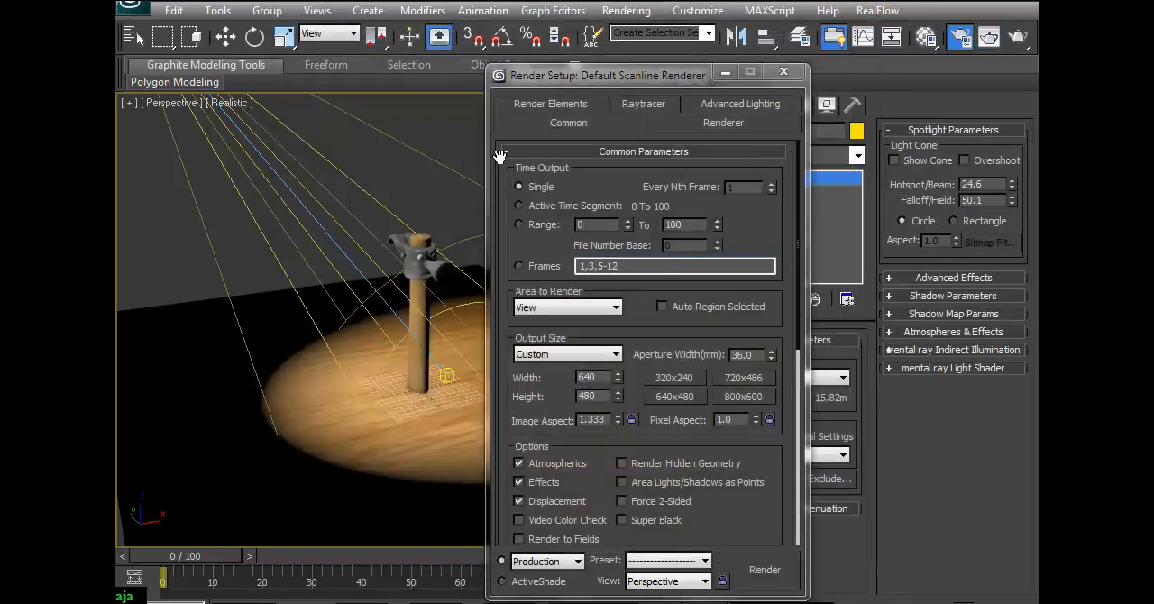
left_click(782, 72)
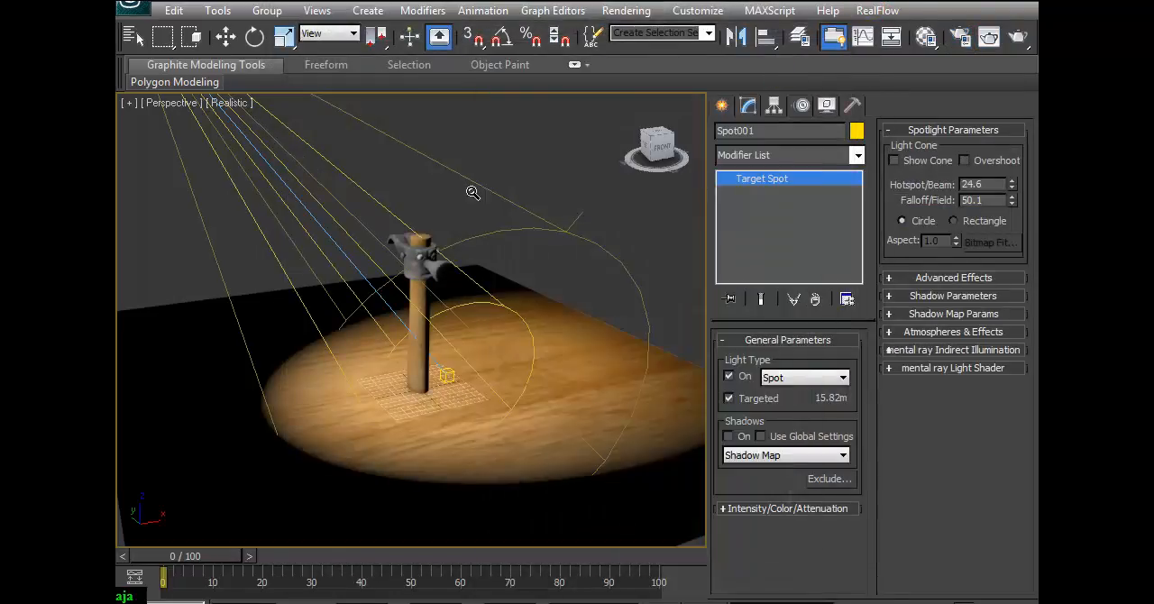
Compare the quick production render, the render settings and the rendered frame display on the same Perspective view.
left_click(1023, 41)
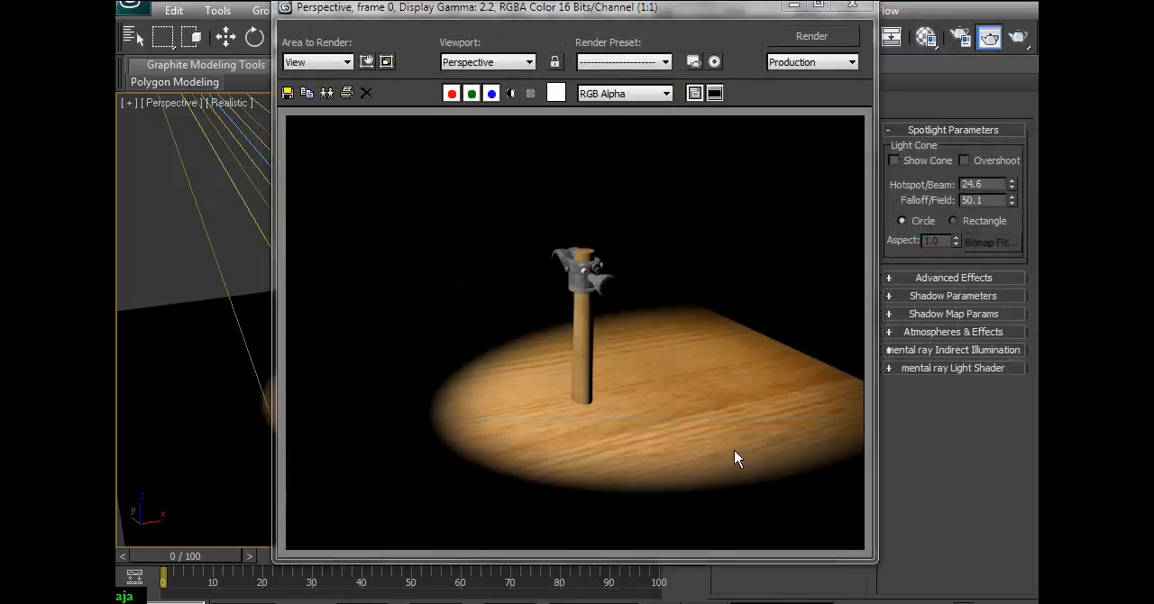
left_click(851, 6)
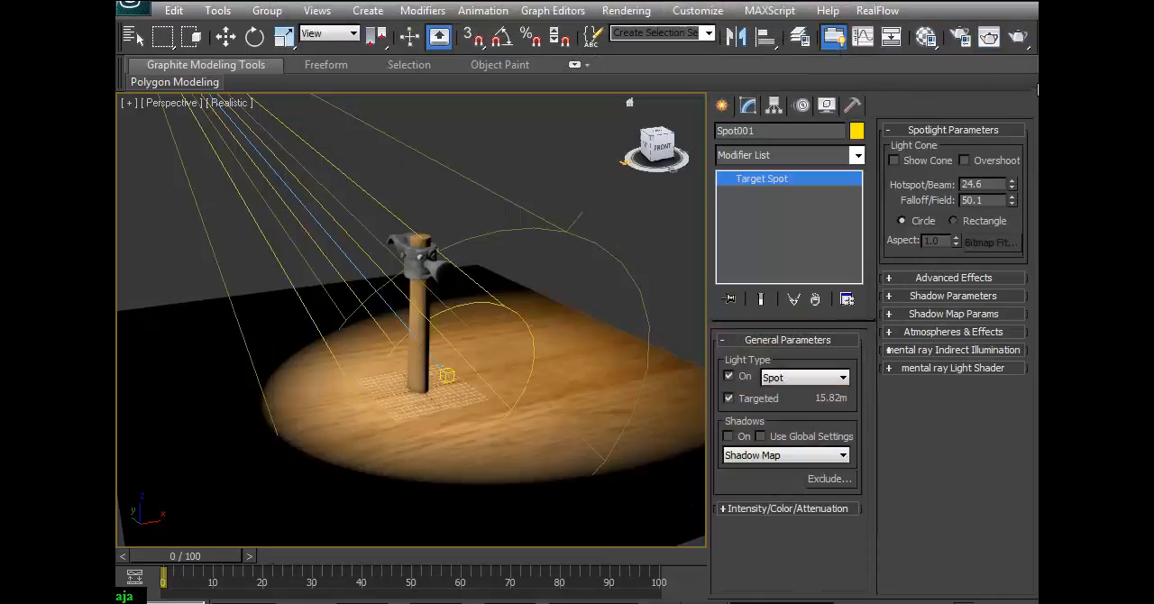
left_click(962, 43)
left_click(797, 75)
left_click(990, 42)
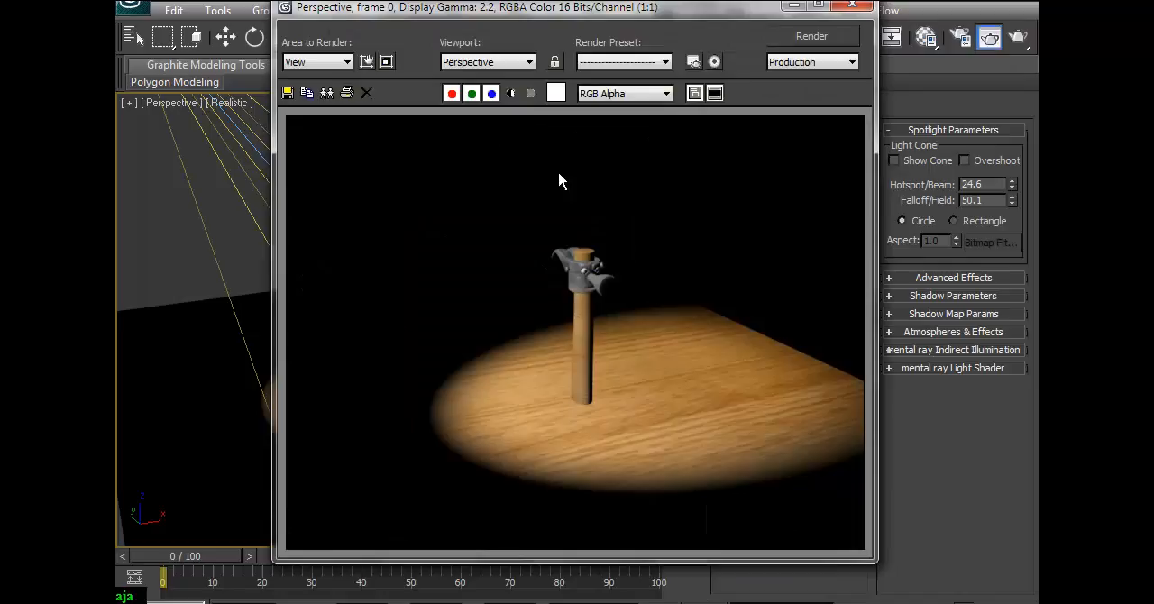
left_click(852, 6)
left_click(1019, 41)
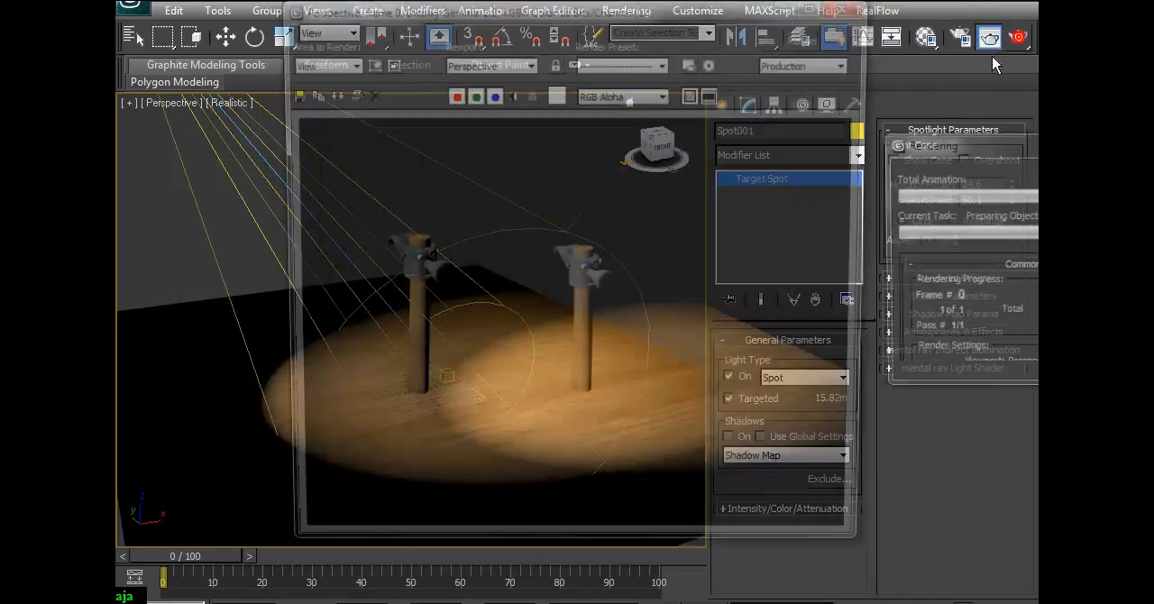
left_click(852, 6)
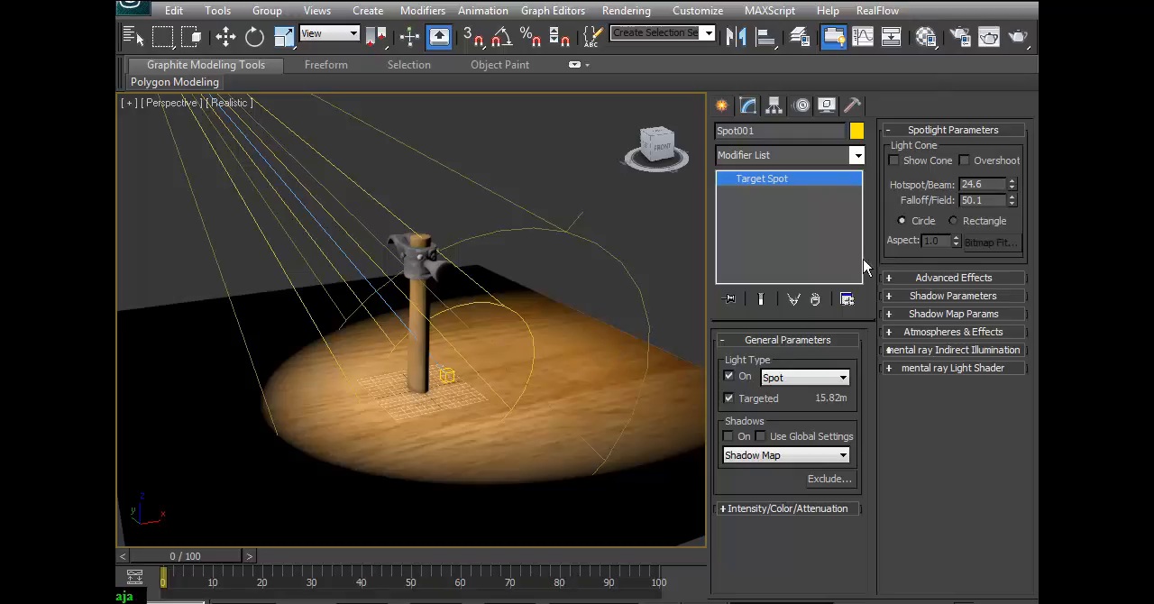
Try a harder spotlight edge with Hotspot/Beam 51.4 and Falloff/Field 54.2, and render it.
left_click_drag(1013, 200, 1035, 244)
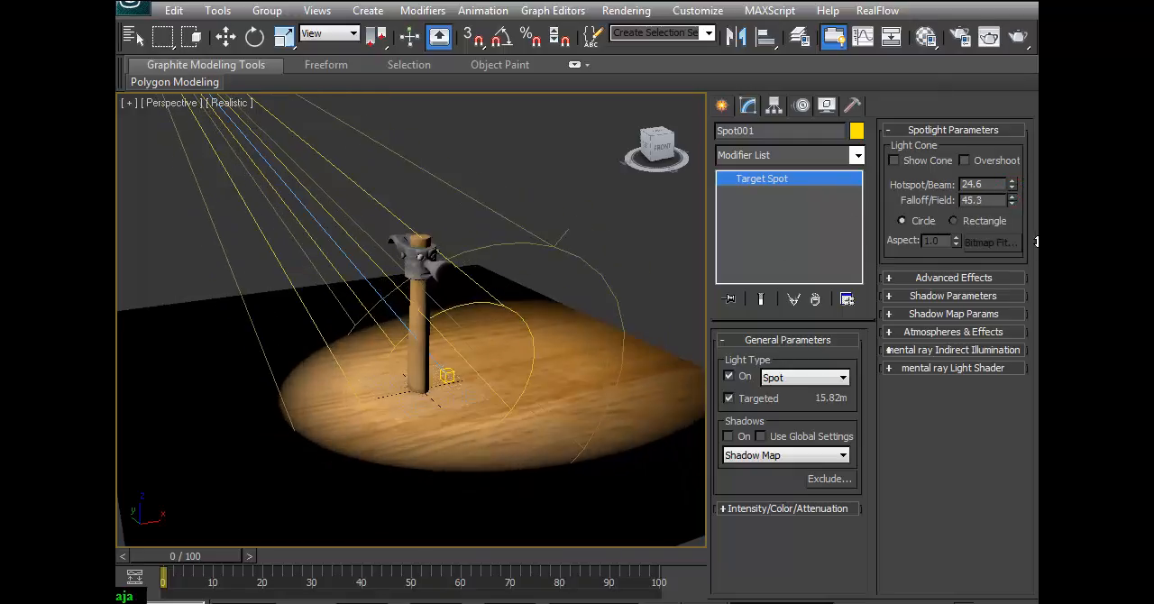
left_click_drag(1011, 180, 1021, 0)
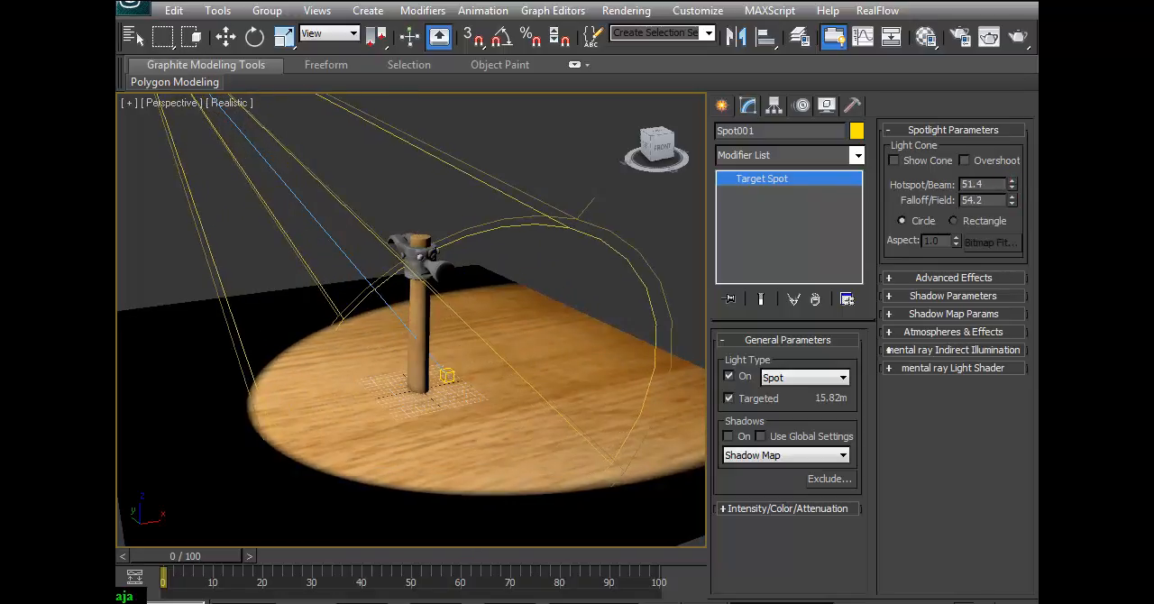
left_click(989, 36)
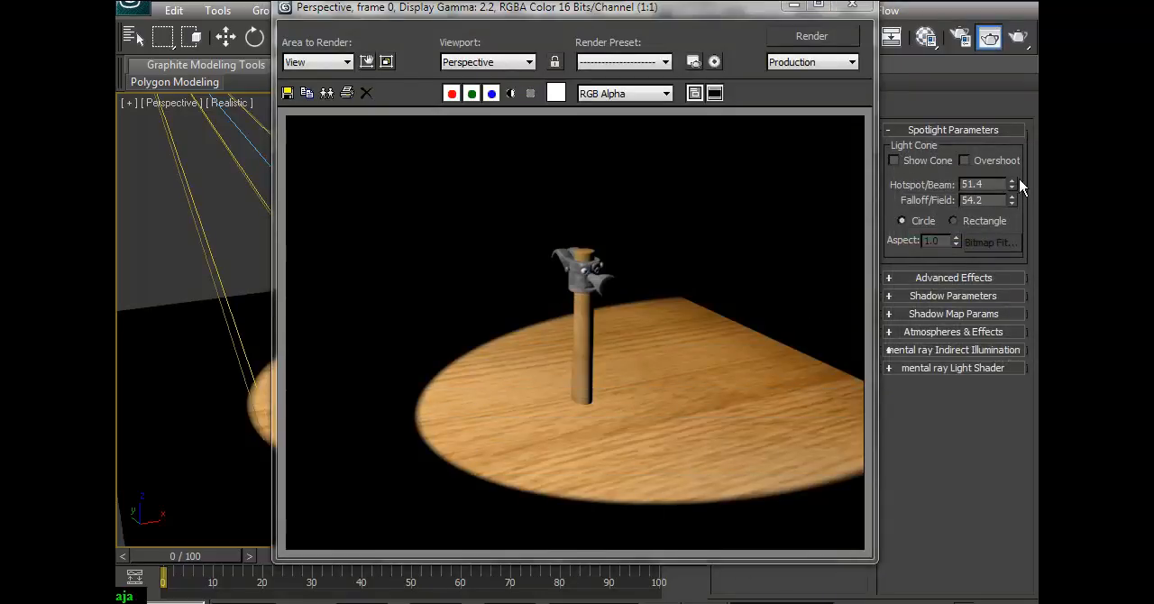
left_click(850, 6)
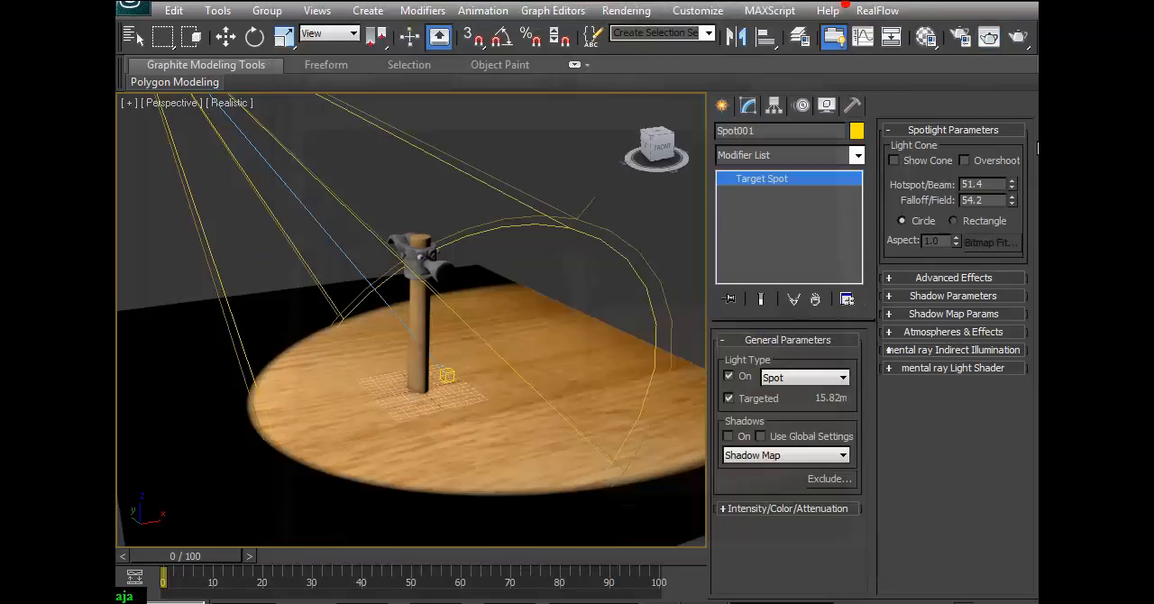
Soften the spotlight's edge with Hotspot/Beam 30.3 and Falloff/Field 54.4, and render the Perspective view.
left_click_drag(1011, 184, 911, 370)
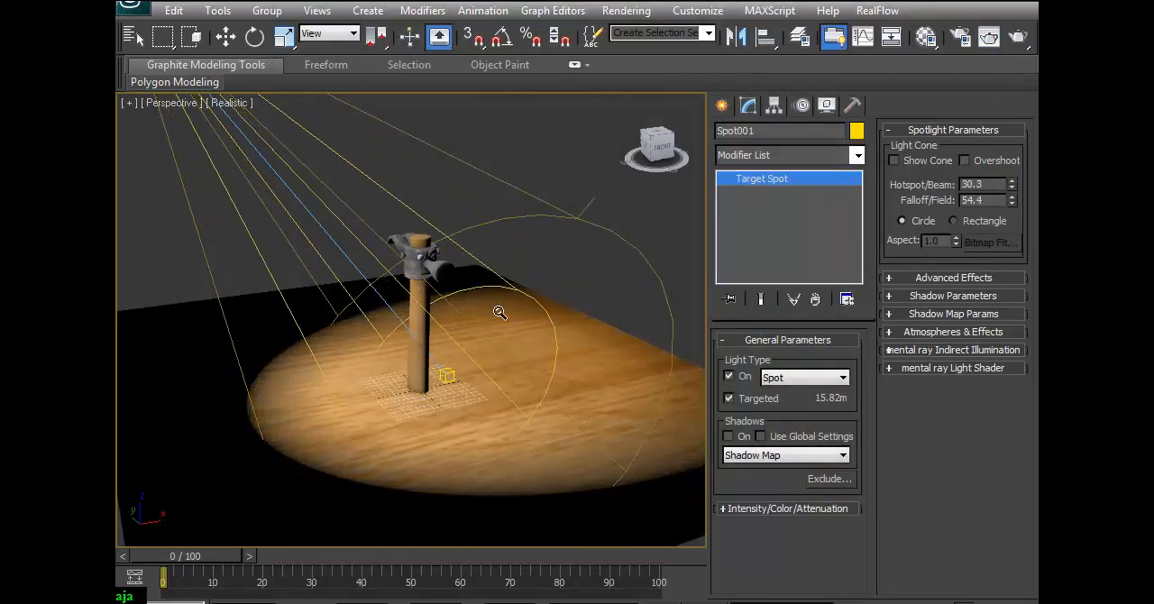
left_click(1019, 40)
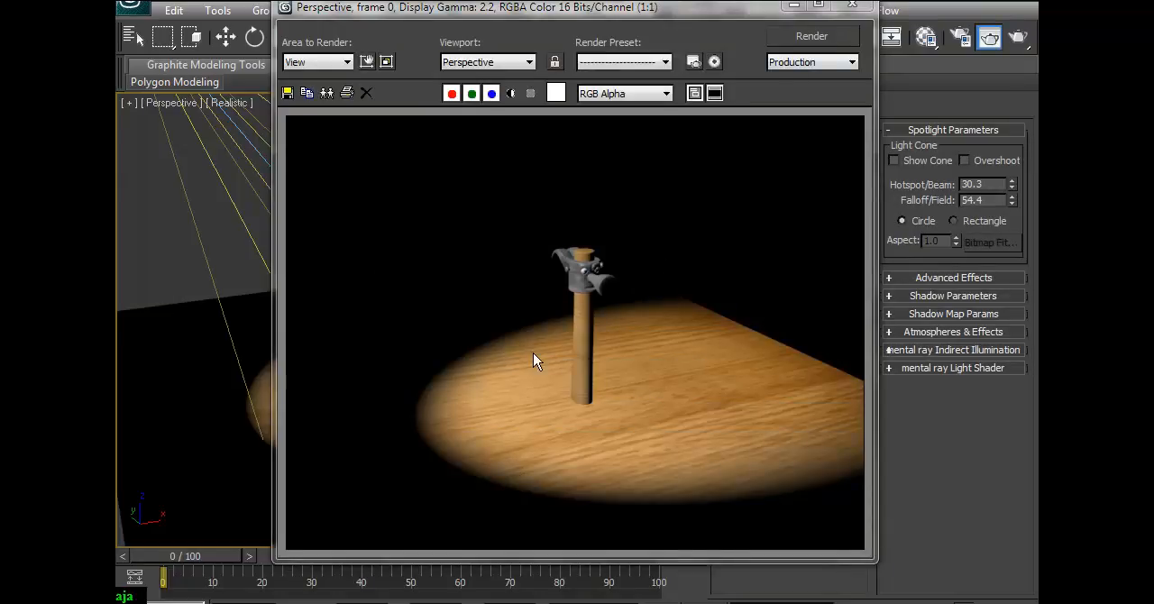
left_click(856, 10)
Turn on the spotlight's shadows and render the hammer with its Shadow Map shadow on the floor.
left_click_drag(440, 235, 428, 275)
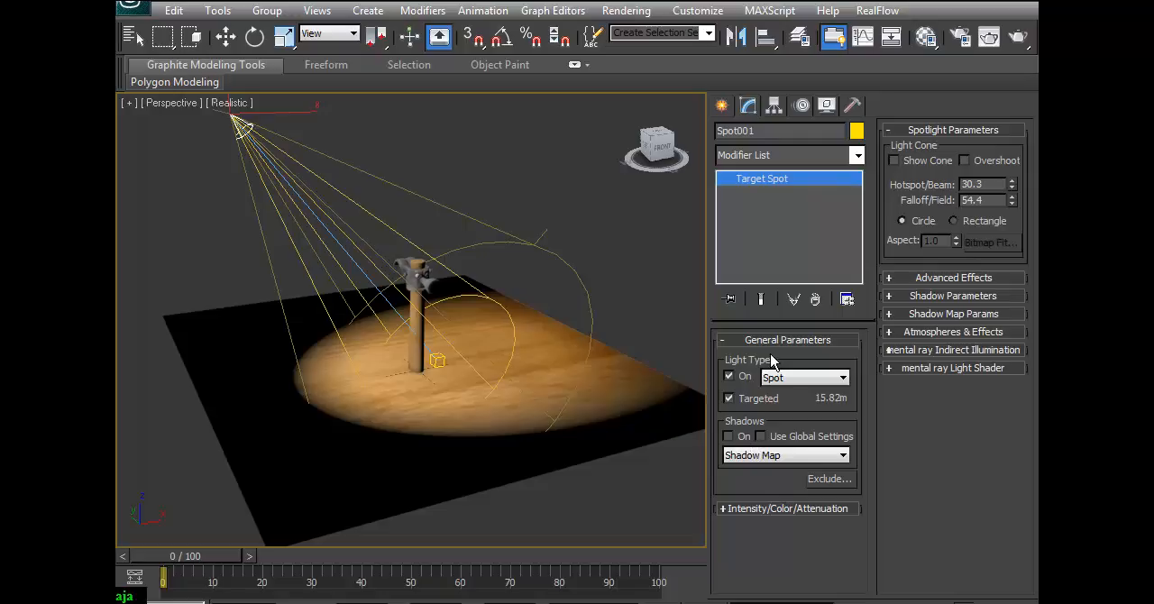
left_click(729, 436)
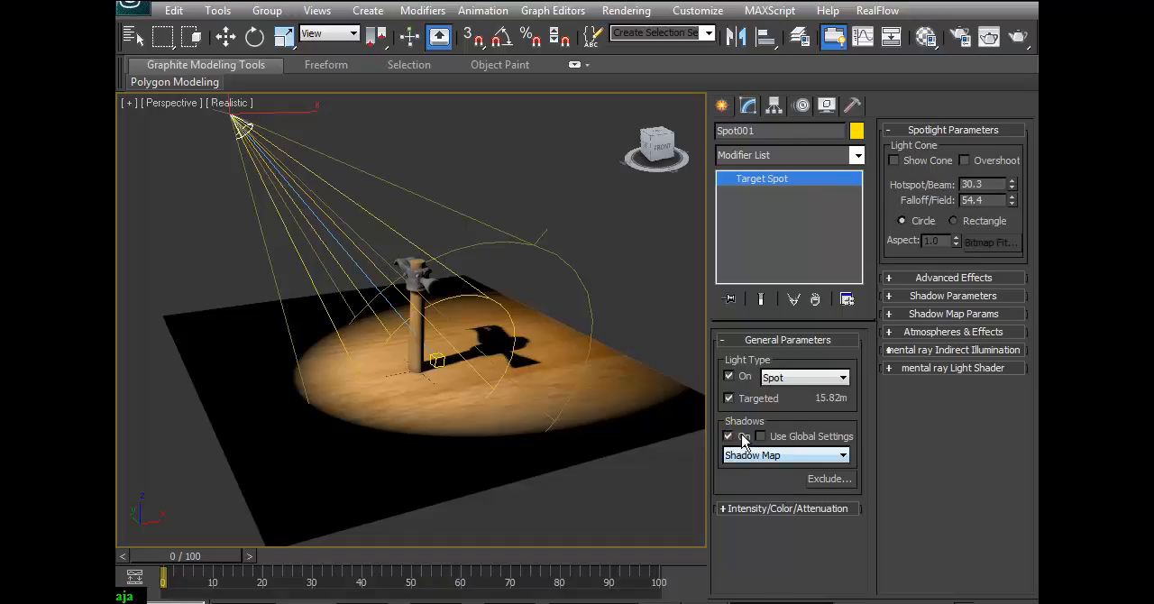
left_click_drag(492, 398, 497, 359)
left_click(989, 36)
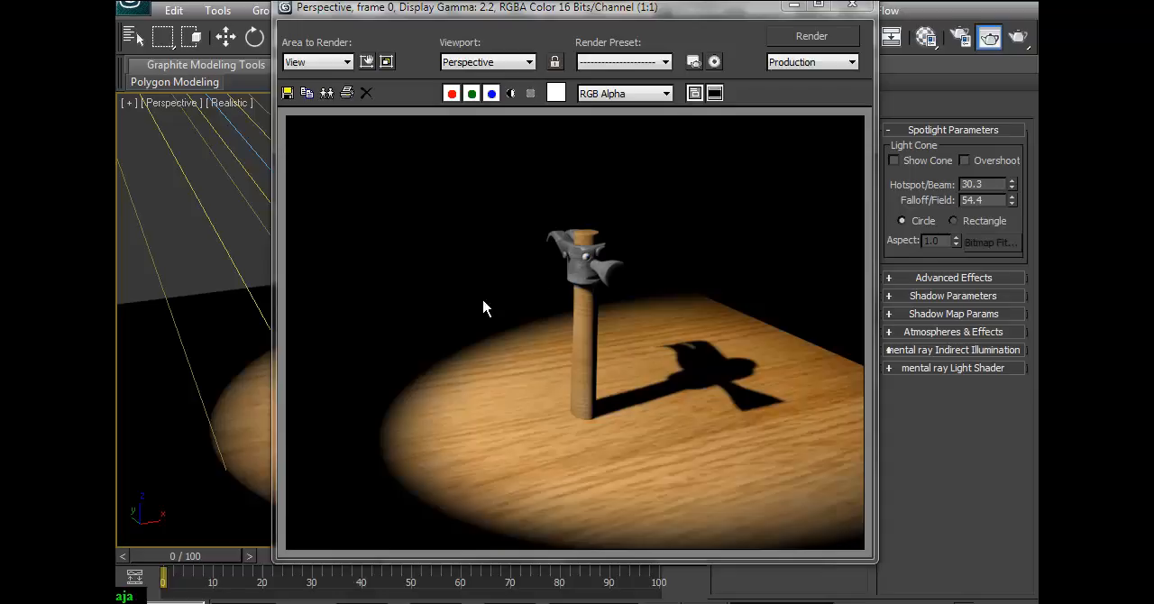
left_click(853, 4)
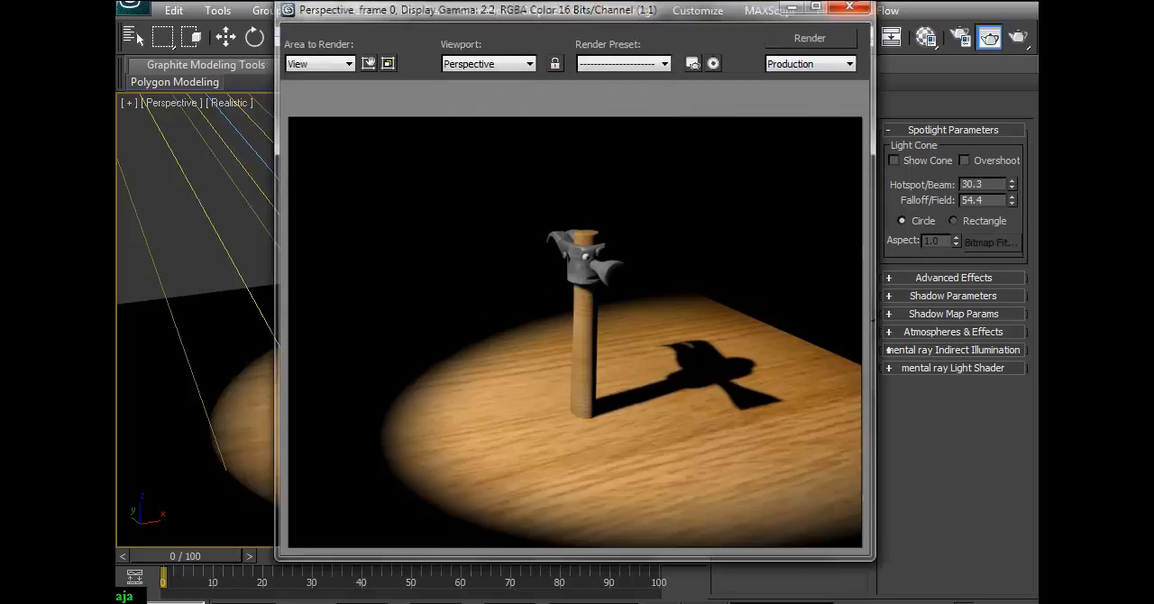
Try Area Shadows as the spotlight's shadow type and render a closer view of the hammer.
scroll(561, 294, "down", 3)
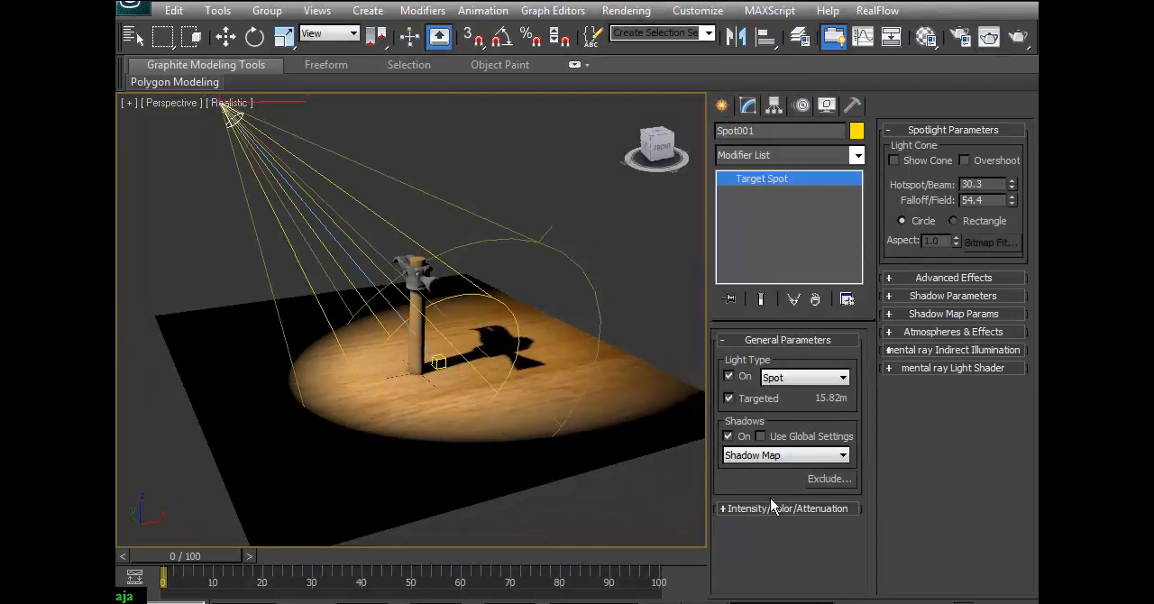
scroll(657, 436, "up", 2)
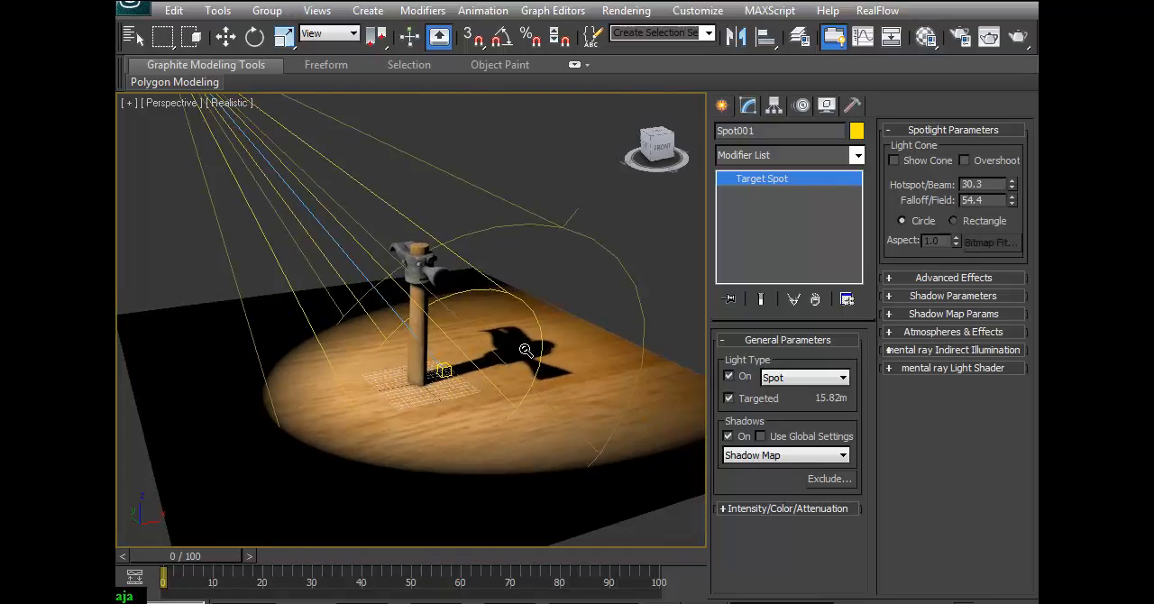
mouse_move(499, 386)
left_mouse_down()
mouse_move(517, 367)
mouse_move(518, 383)
left_mouse_up()
left_click(844, 456)
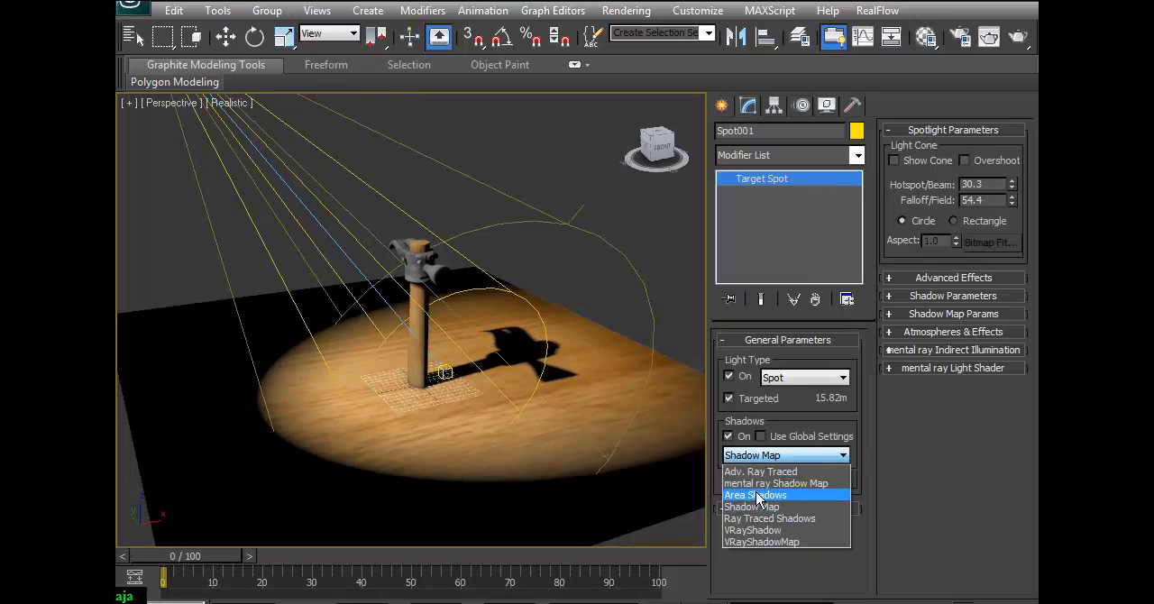
left_click(799, 497)
left_click_drag(546, 430, 631, 371)
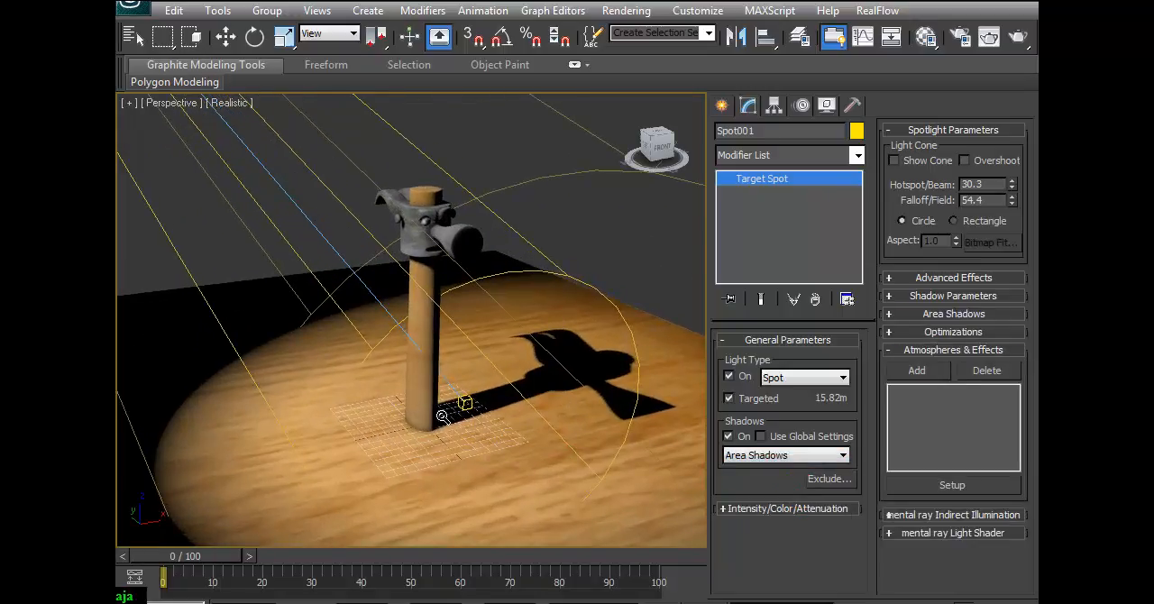
left_click(991, 37)
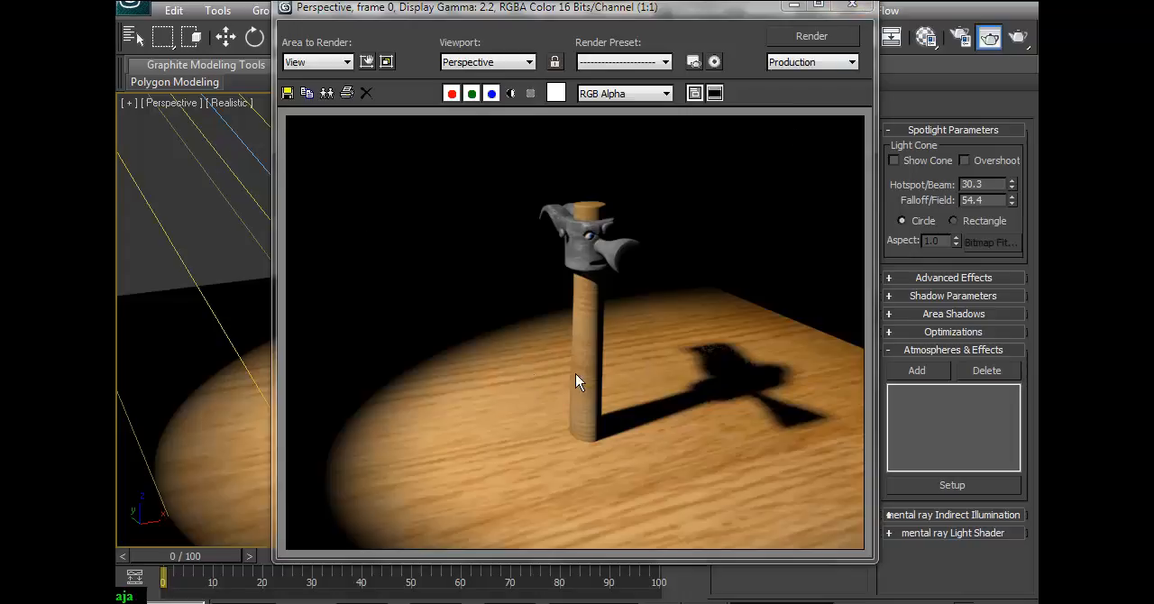
left_click(852, 6)
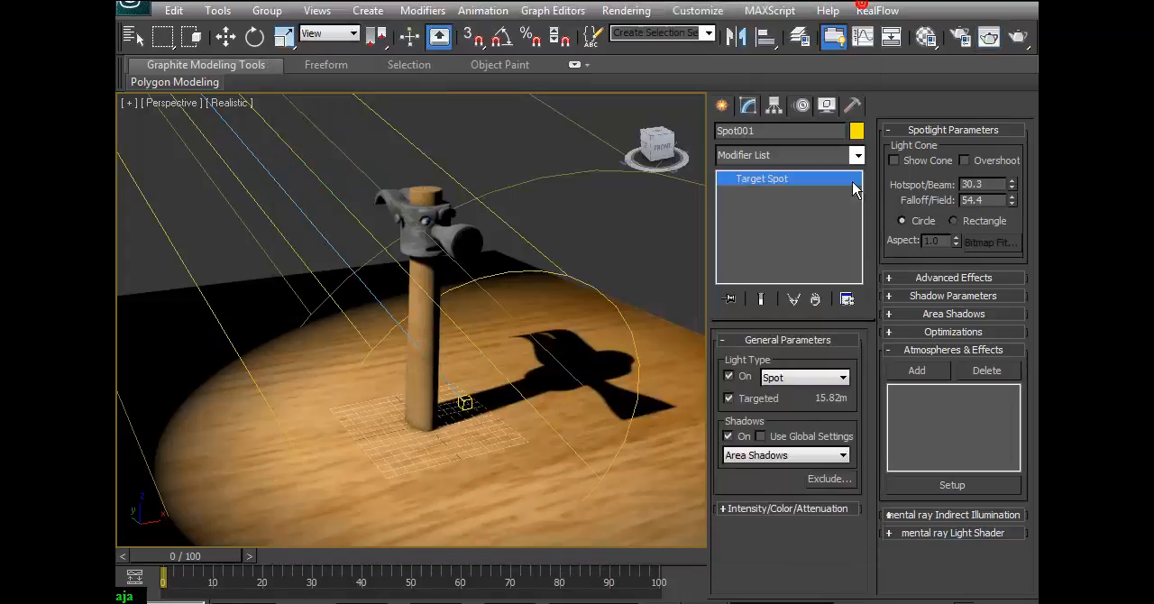
Set the spotlight's shadow type back to Shadow Map and render the hammer again.
left_click(831, 459)
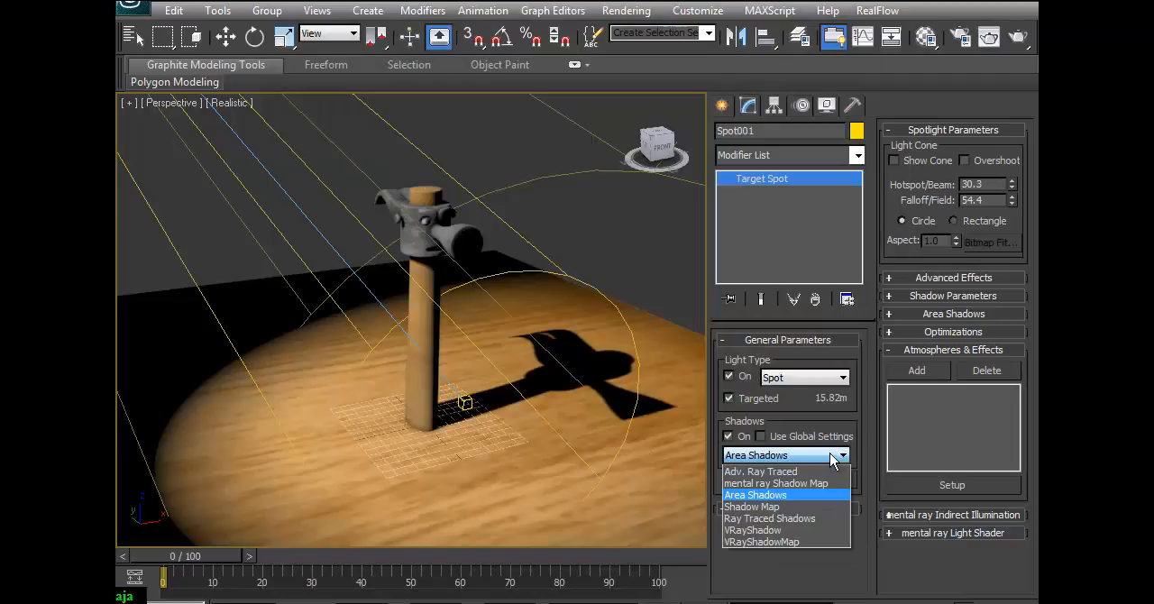
left_click(786, 507)
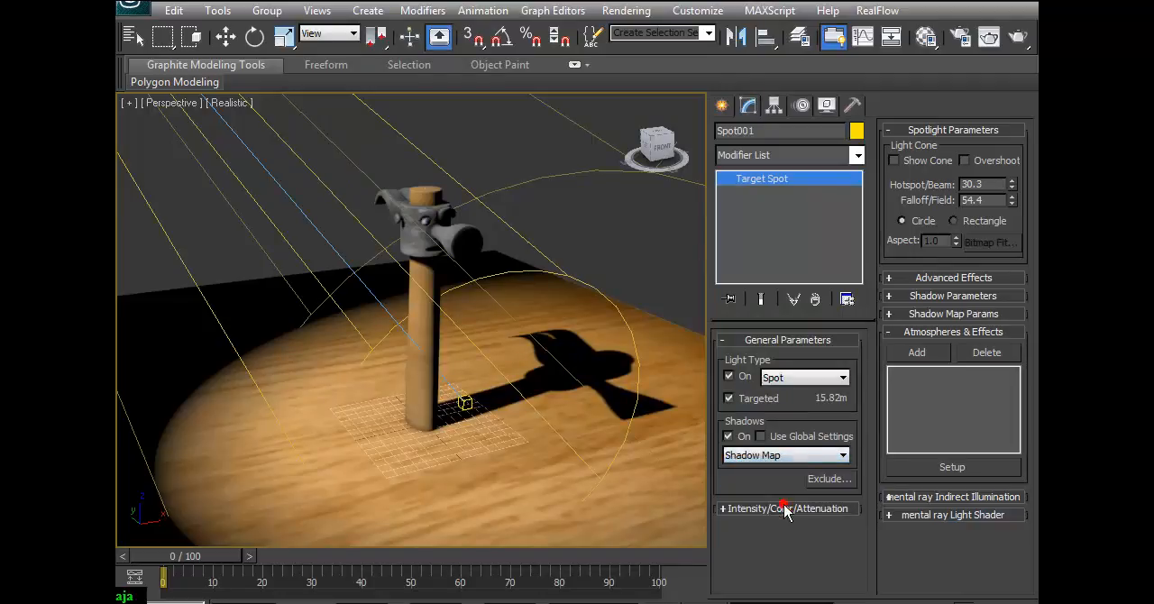
left_click(988, 37)
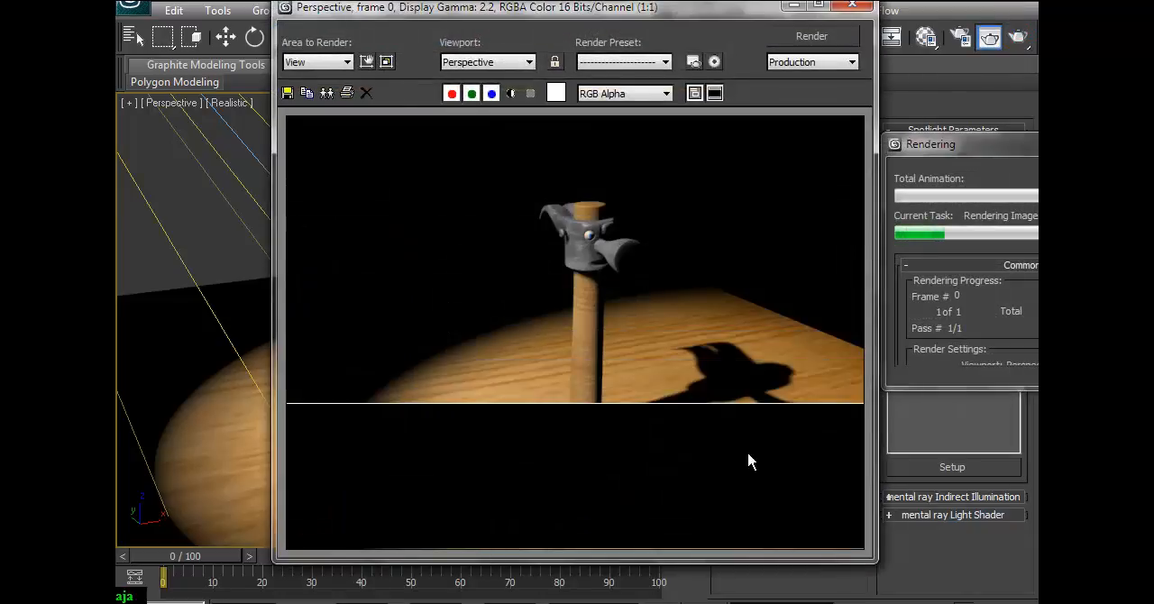
left_click(852, 6)
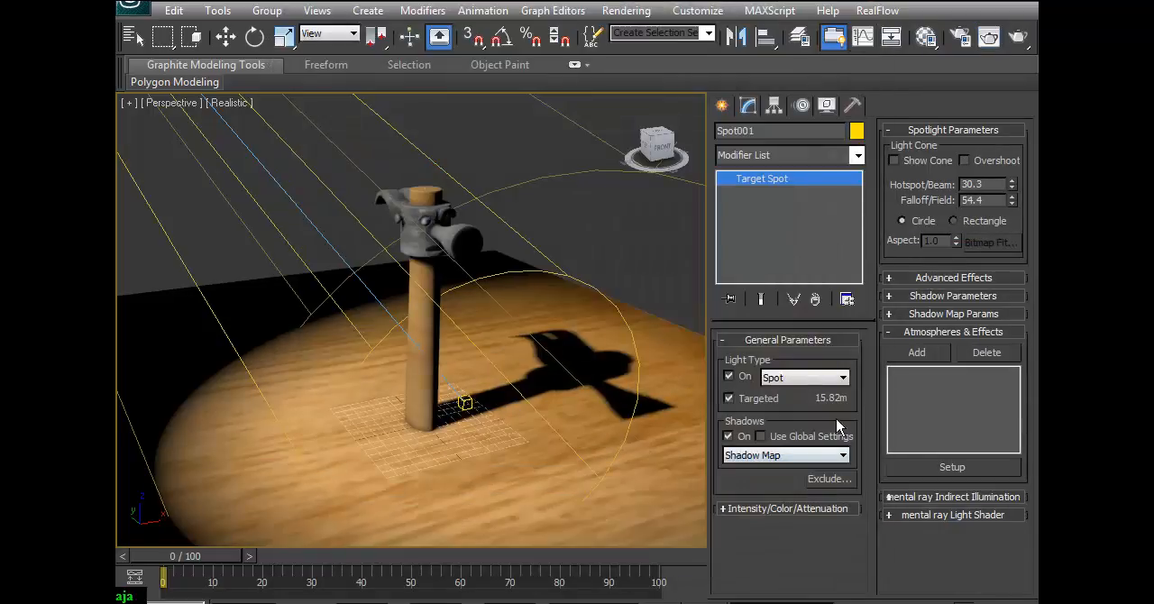
Raise the spotlight's shadow map Bias to about 4.09 and render the Perspective view.
left_click(970, 297)
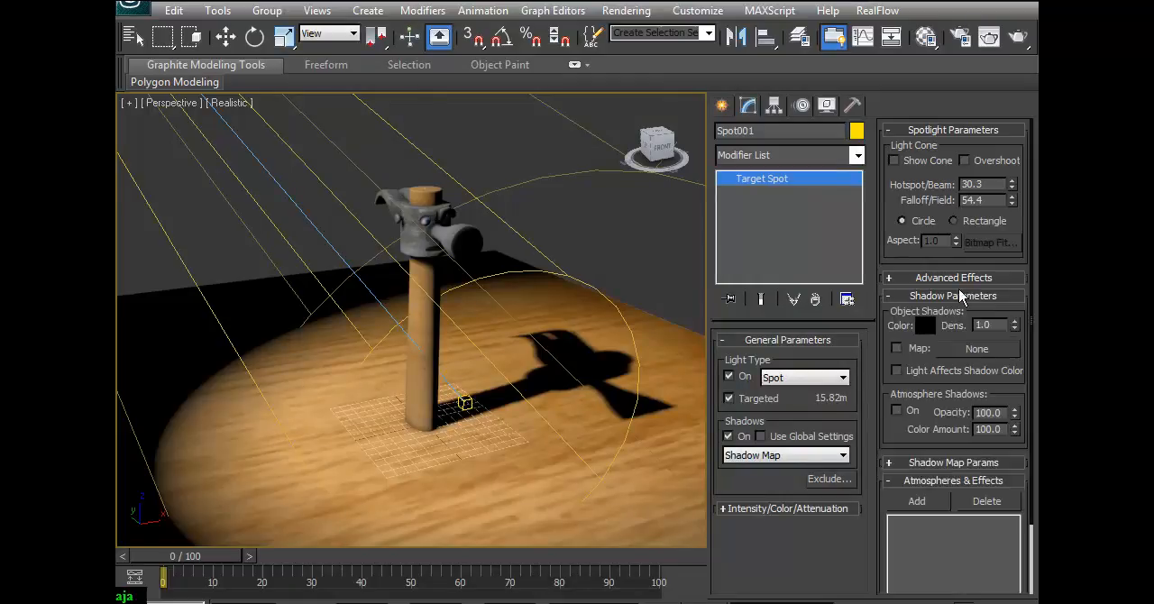
left_click(943, 463)
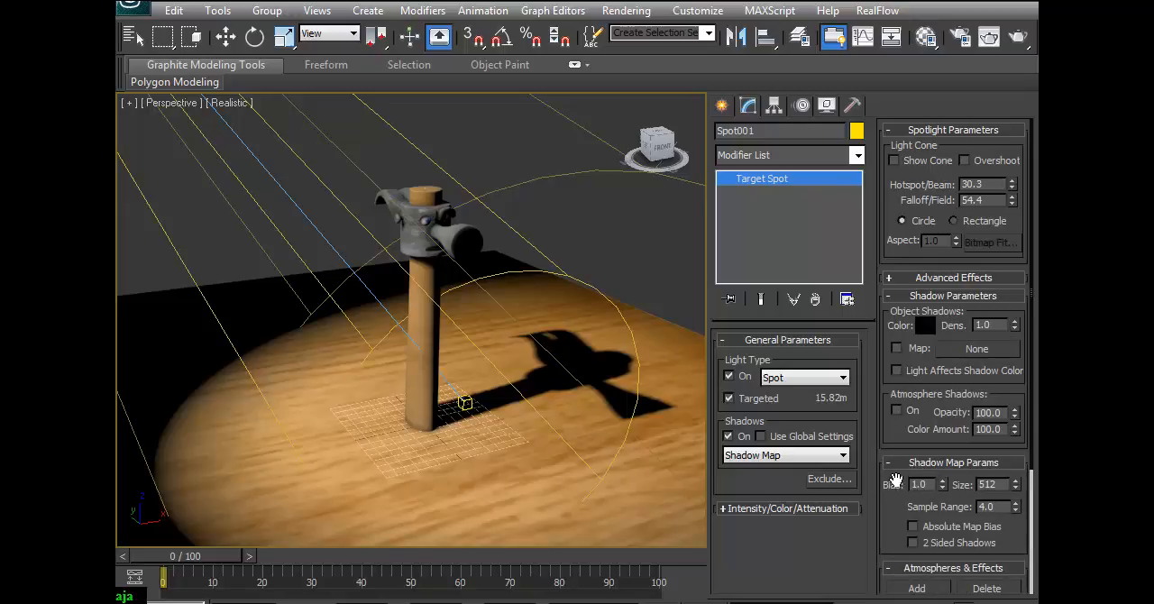
left_click_drag(945, 488, 945, 458)
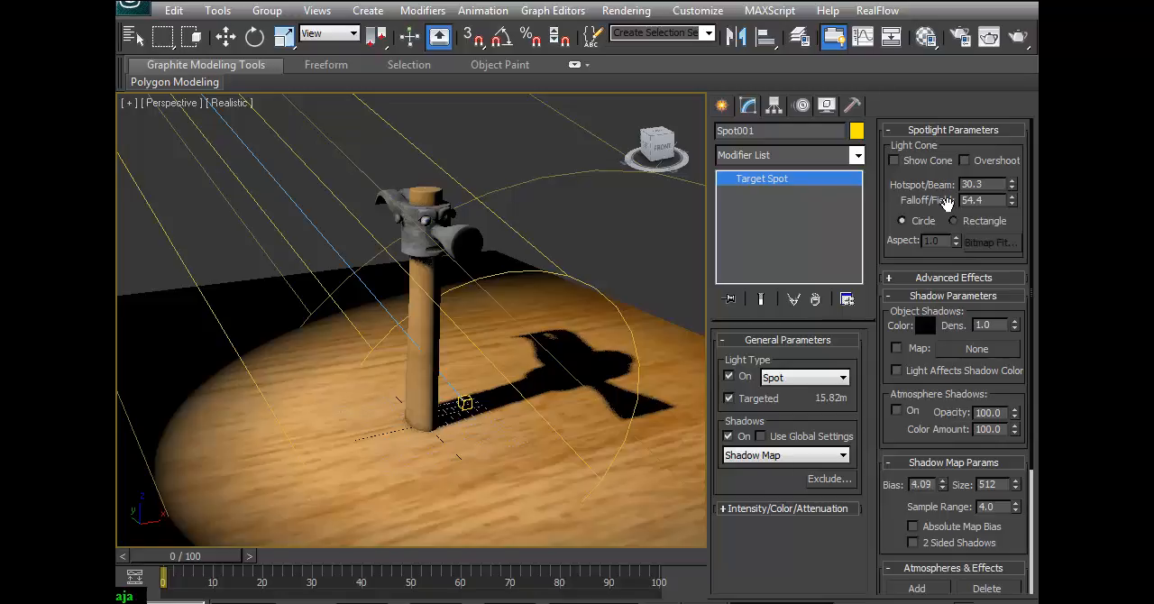
left_click(988, 36)
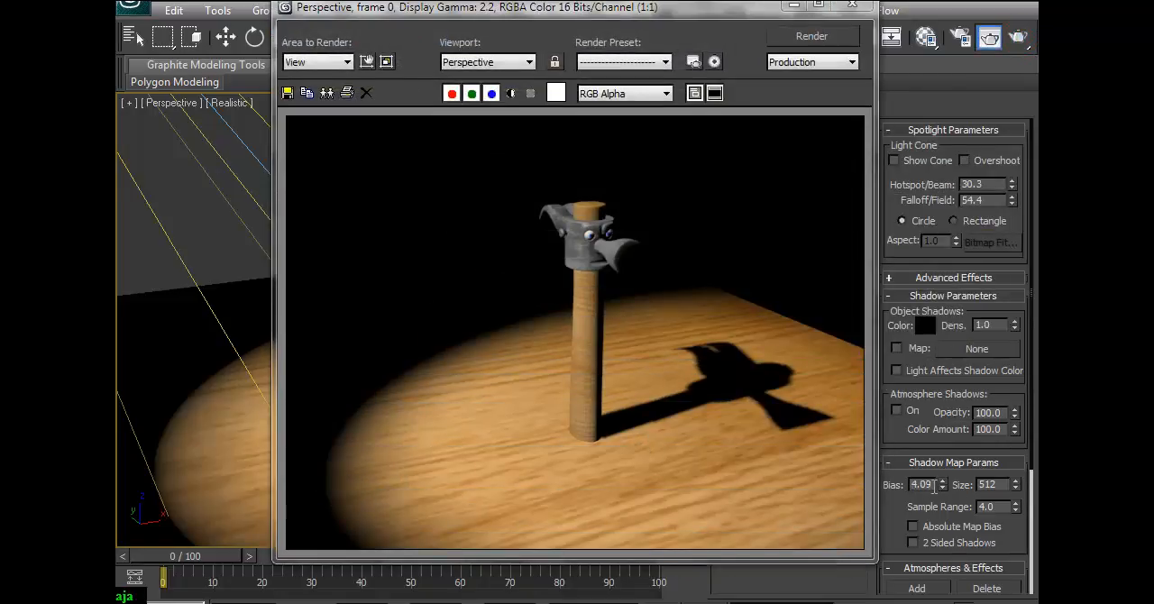
Set the spotlight's shadow map Bias to 0.0 and render the hammer again.
left_click_drag(944, 488, 943, 478)
left_click(988, 36)
left_click(1017, 37)
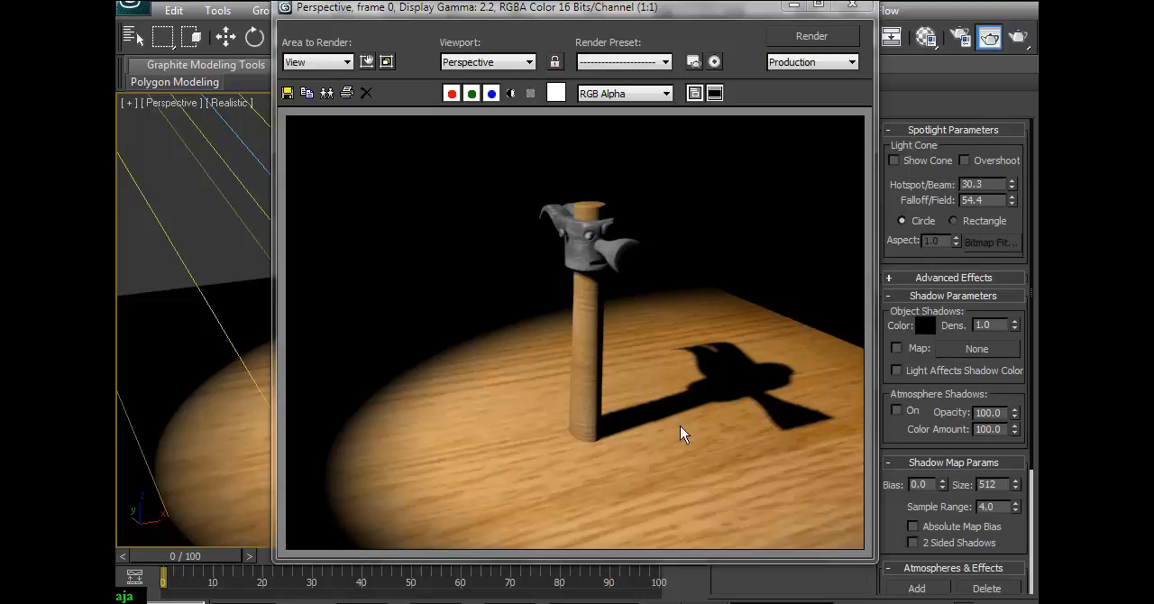
Try a shadow map Sample Range of 0.01 and a Size of 100, rendering after each change.
right_click(1016, 508)
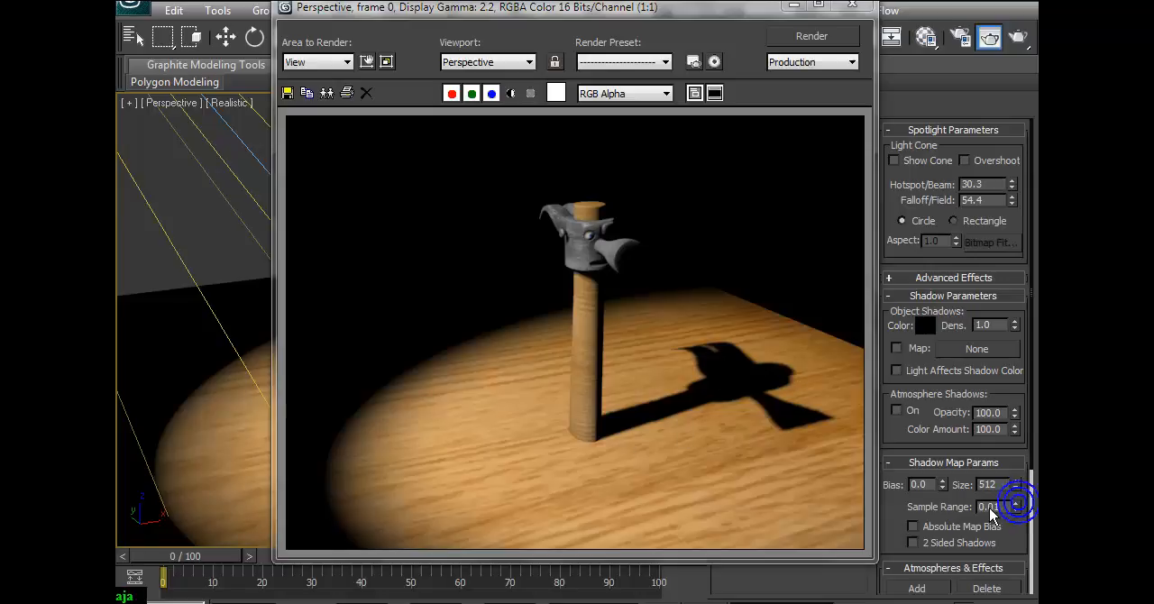
left_click(1018, 36)
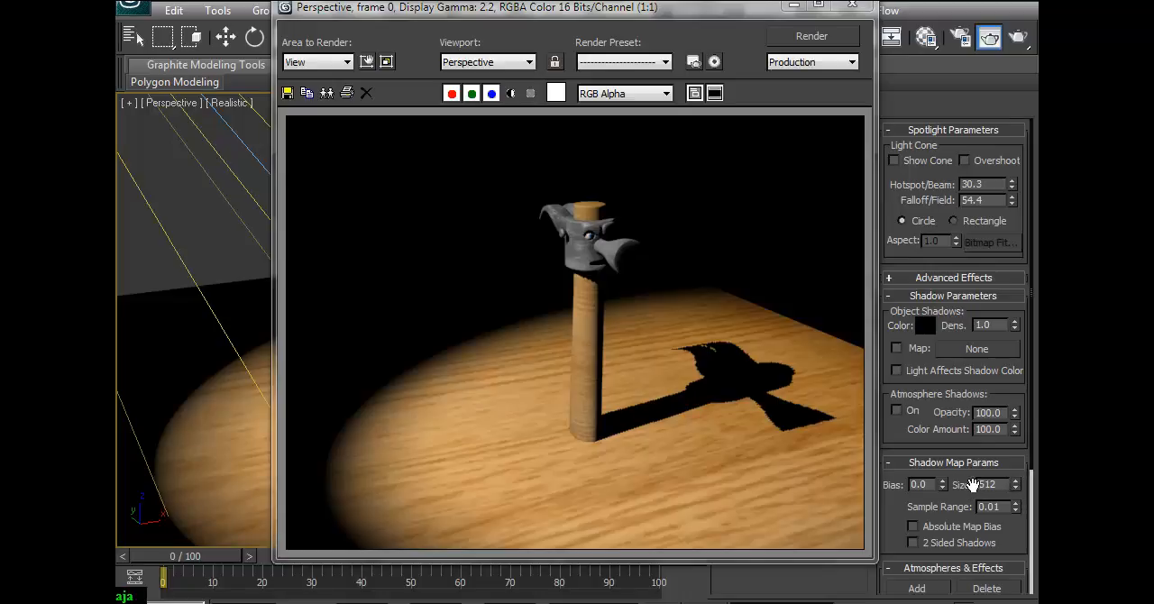
left_click_drag(1016, 488, 1015, 503)
left_click_drag(999, 483, 930, 496)
type("100")
left_click(1016, 37)
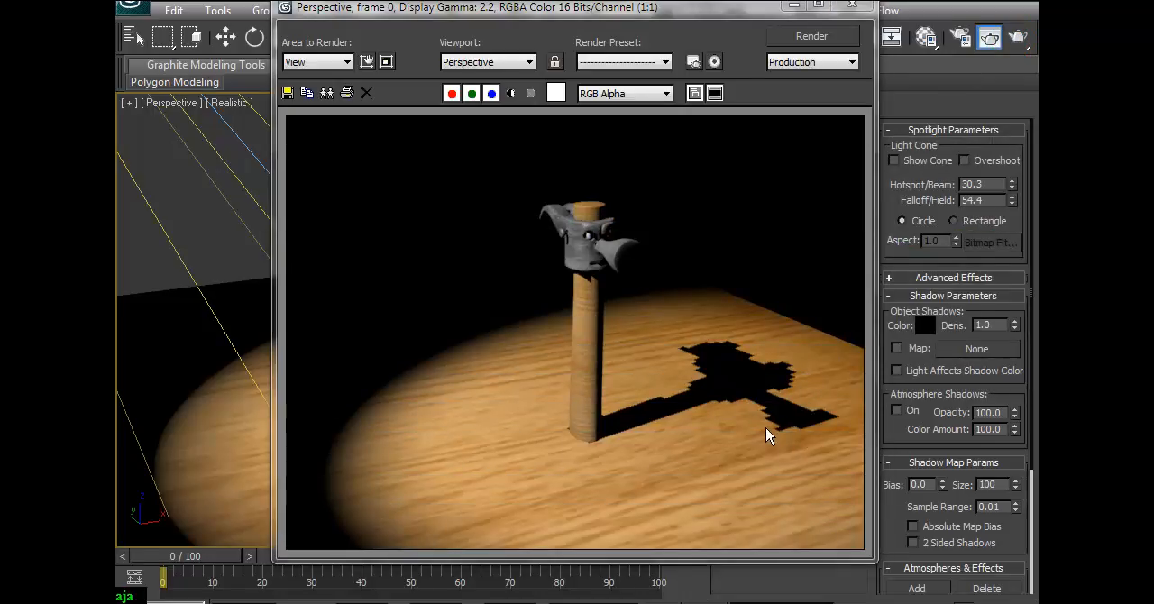
Set the shadow map Size to 1000 and render the hammer with the finer shadow map.
double_click(998, 485)
type("1000")
key("Return")
left_click(1017, 36)
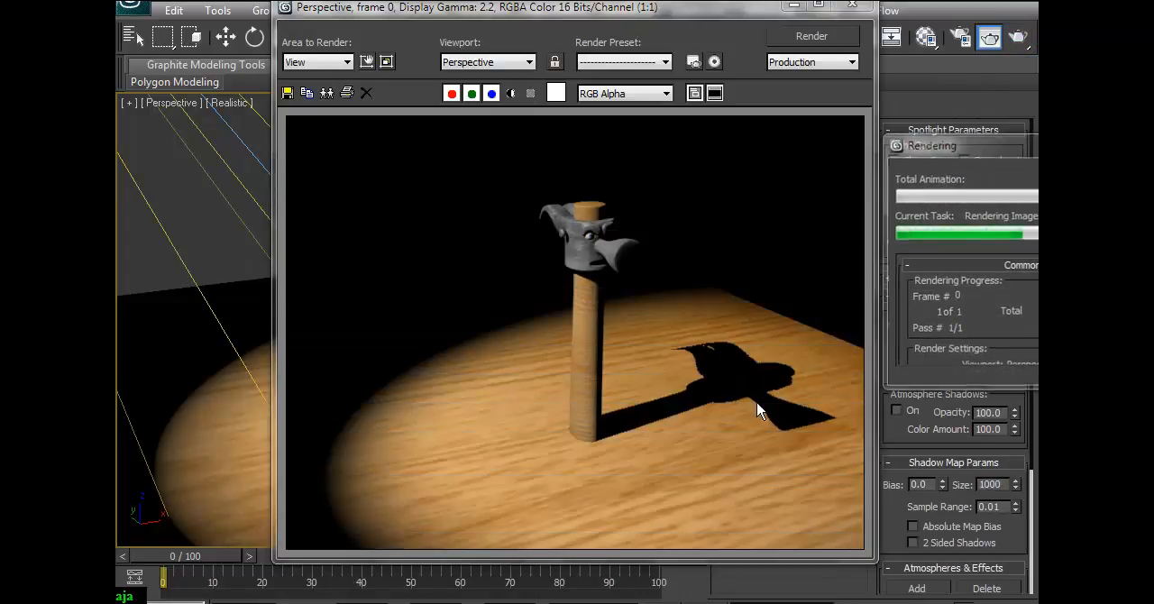
Set the shadow map Sample Range to 5 and render the shadow's edges.
double_click(1001, 510)
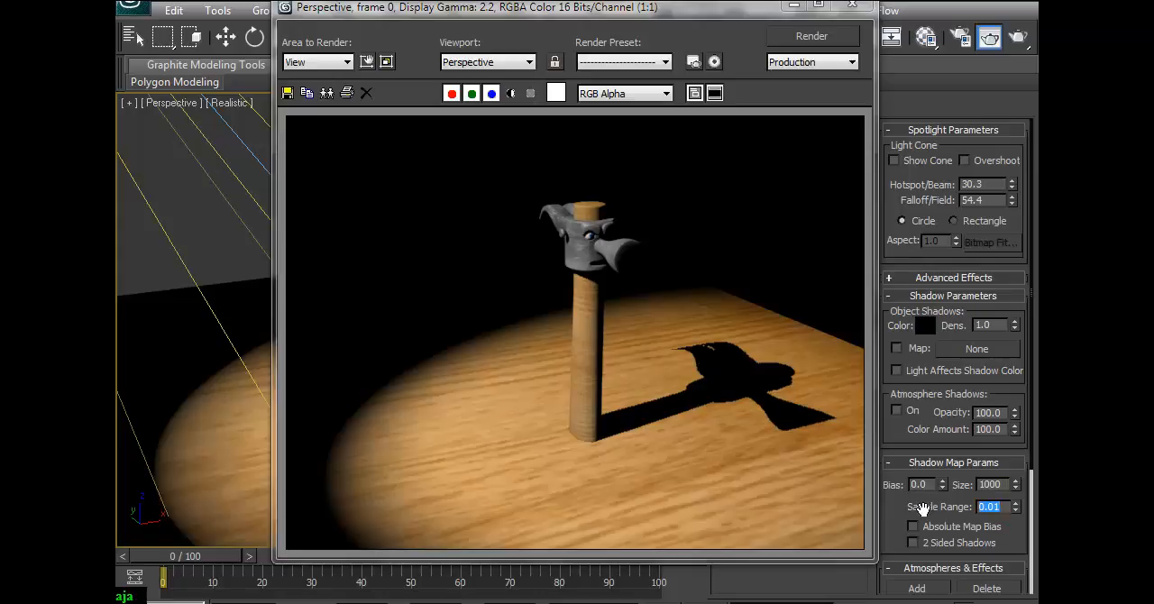
type("5")
left_click(989, 37)
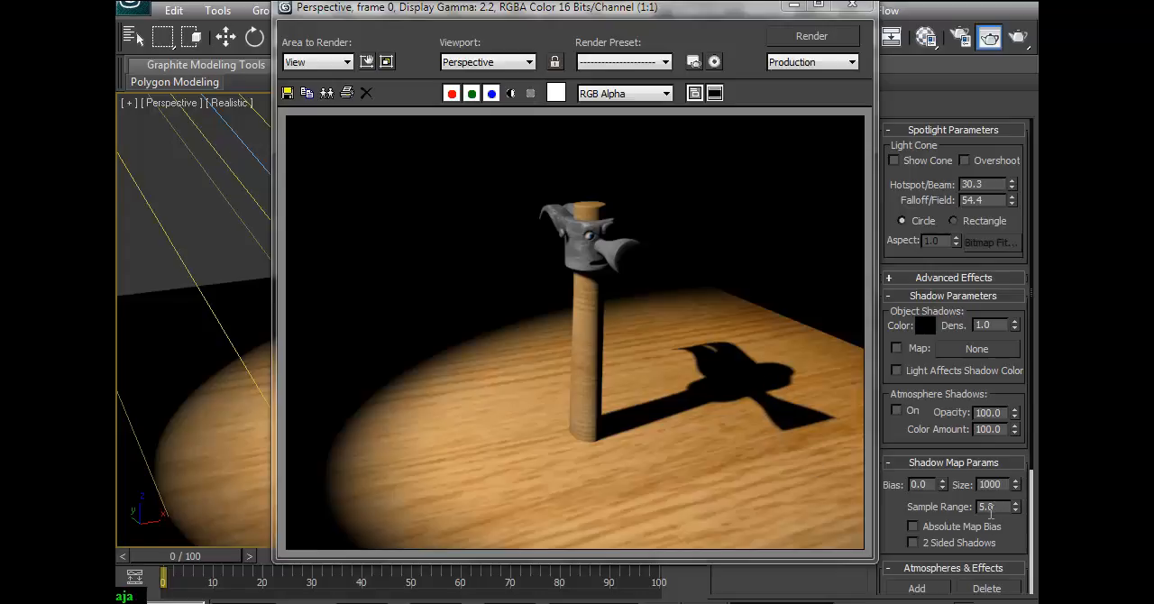
Set the shadow map Sample Range to 10 and its Size to 100, and render the Perspective view.
left_click_drag(976, 511, 957, 517)
type("10")
key("Return")
double_click(1003, 484)
type("1")
key("Return")
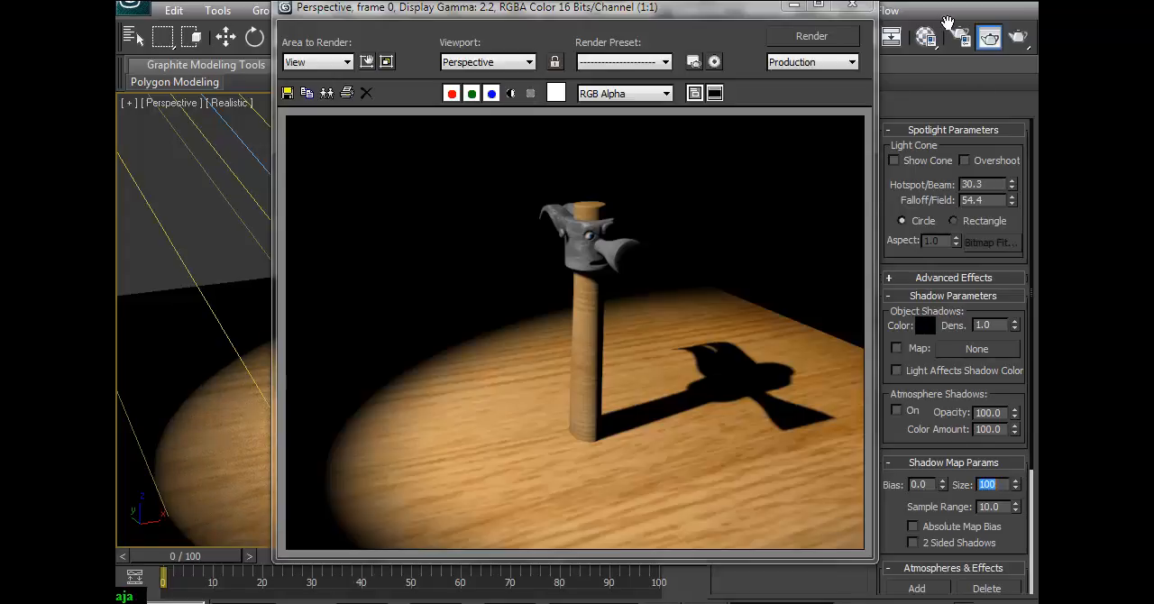
left_click(1017, 36)
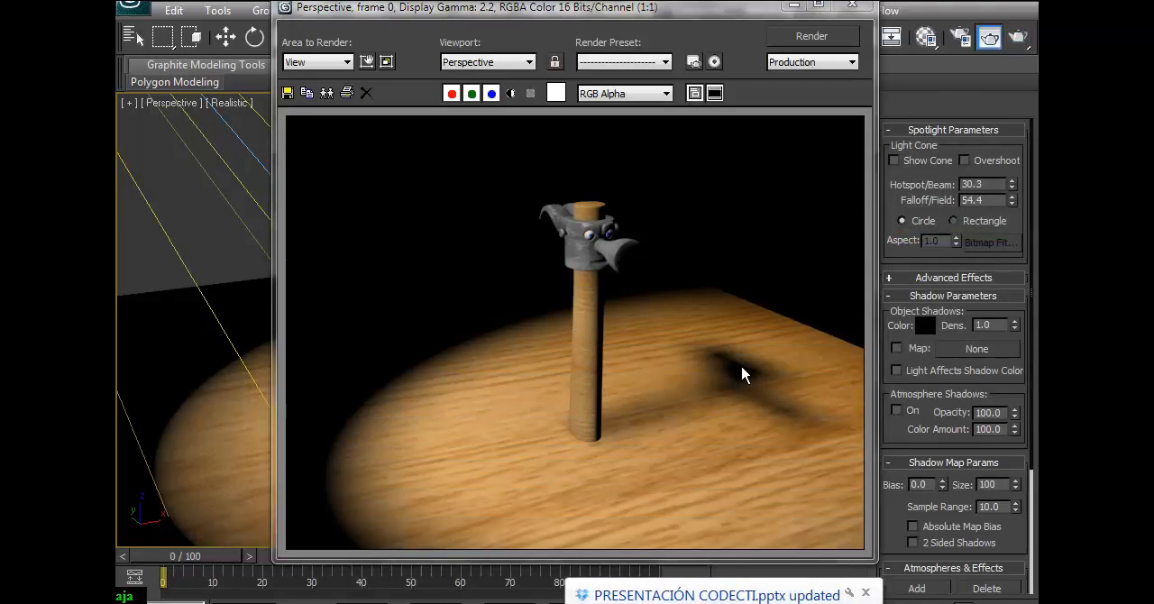
left_click(865, 593)
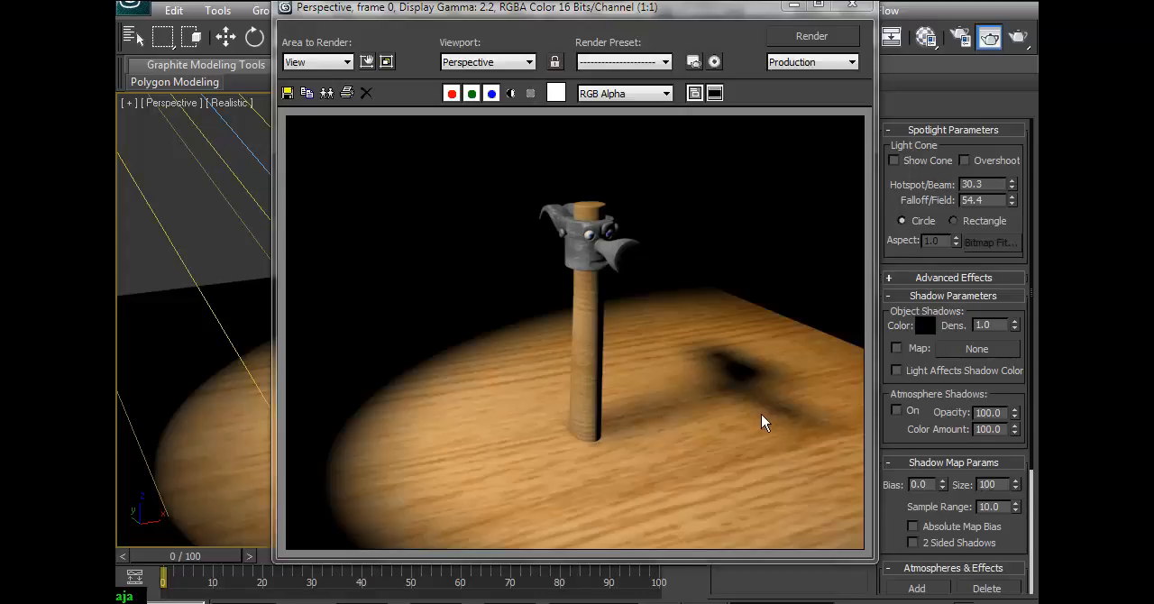
Set the shadow map Size back to 1000, render the hammer and close the rendered image.
double_click(1005, 484)
type("1")
key("Return")
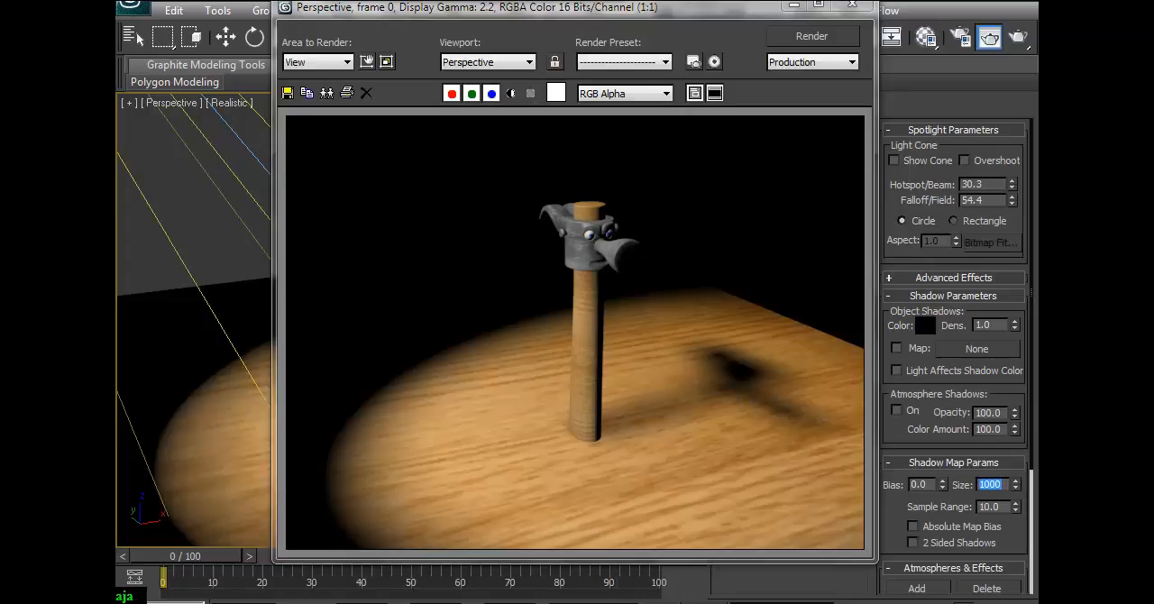
left_click(1017, 37)
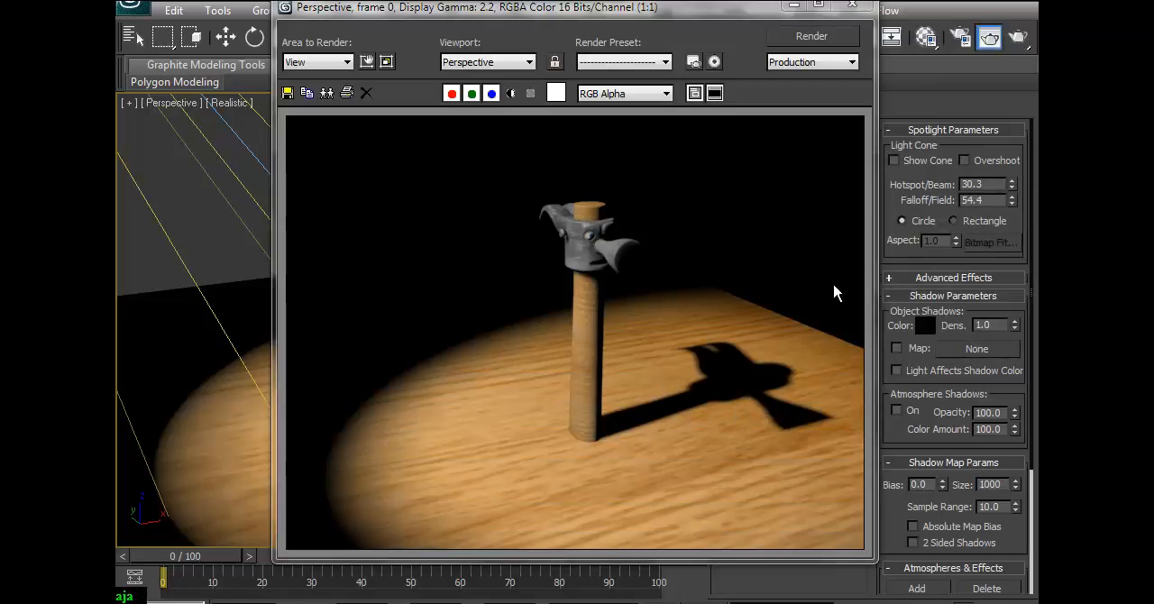
left_click(853, 6)
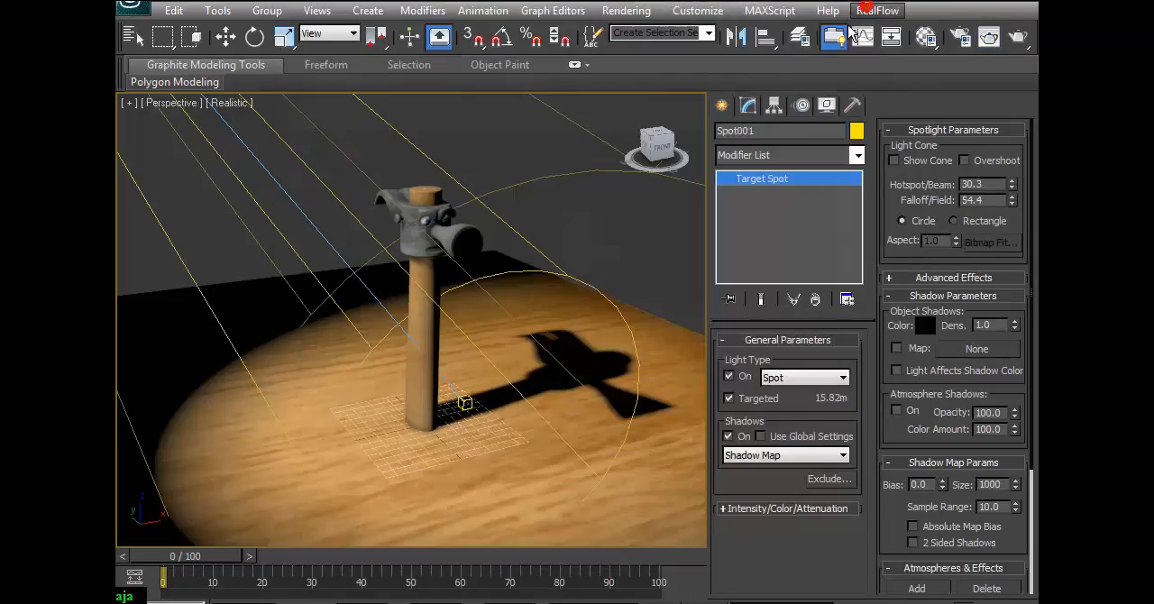
Try a blue shadow color (Red 12, Green 0, Blue 255) on the spotlight and render the hammer.
scroll(407, 407, "down", 6)
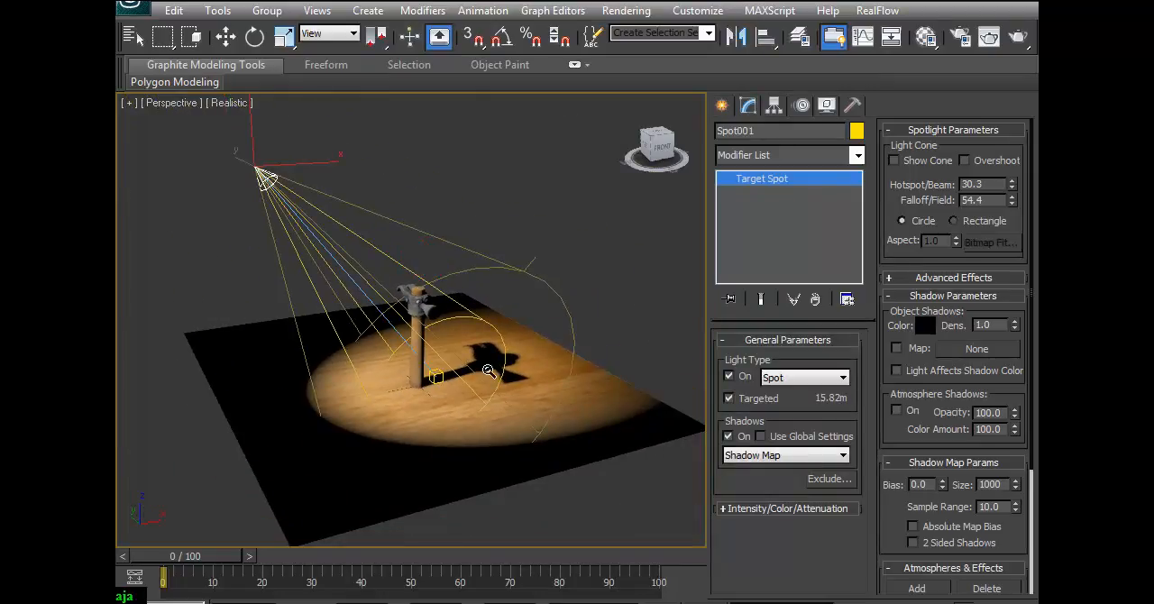
scroll(486, 378, "up", 3)
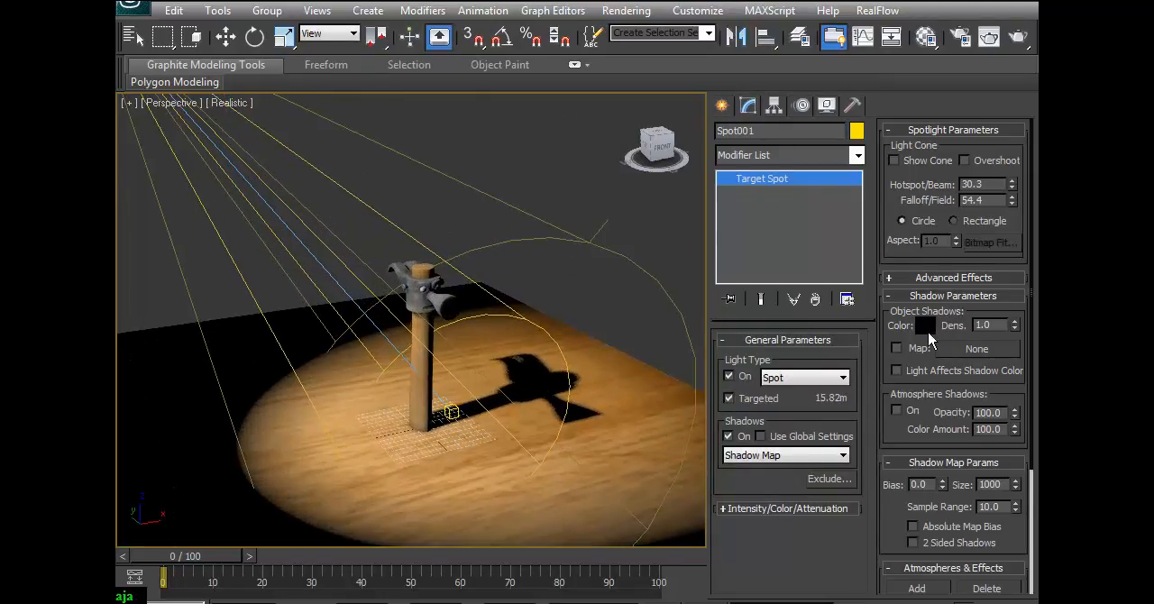
left_click(924, 326)
left_click_drag(564, 117, 571, 91)
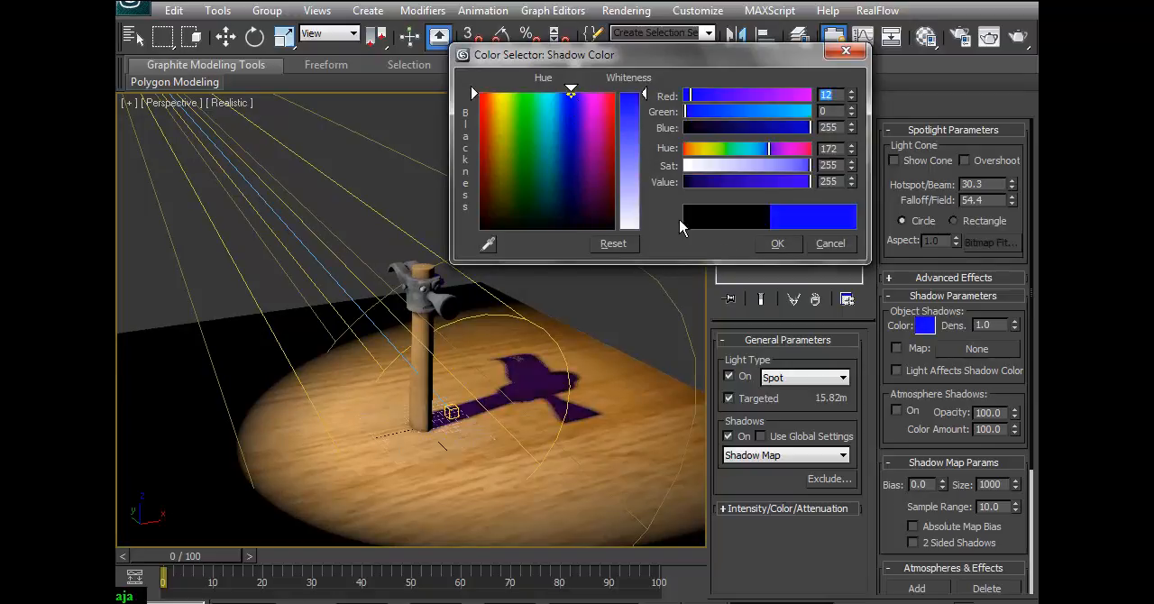
left_click(771, 244)
left_click(1028, 36)
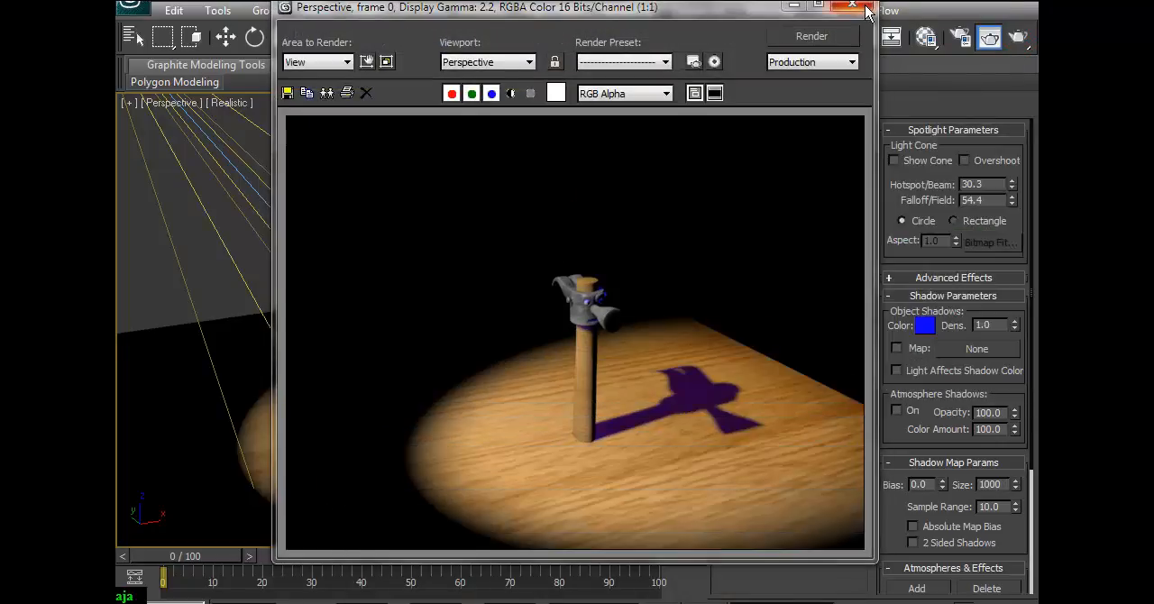
left_click(851, 6)
Try a red shadow color on the spotlight, and change it to black.
left_click(923, 325)
left_click_drag(525, 106, 477, 92)
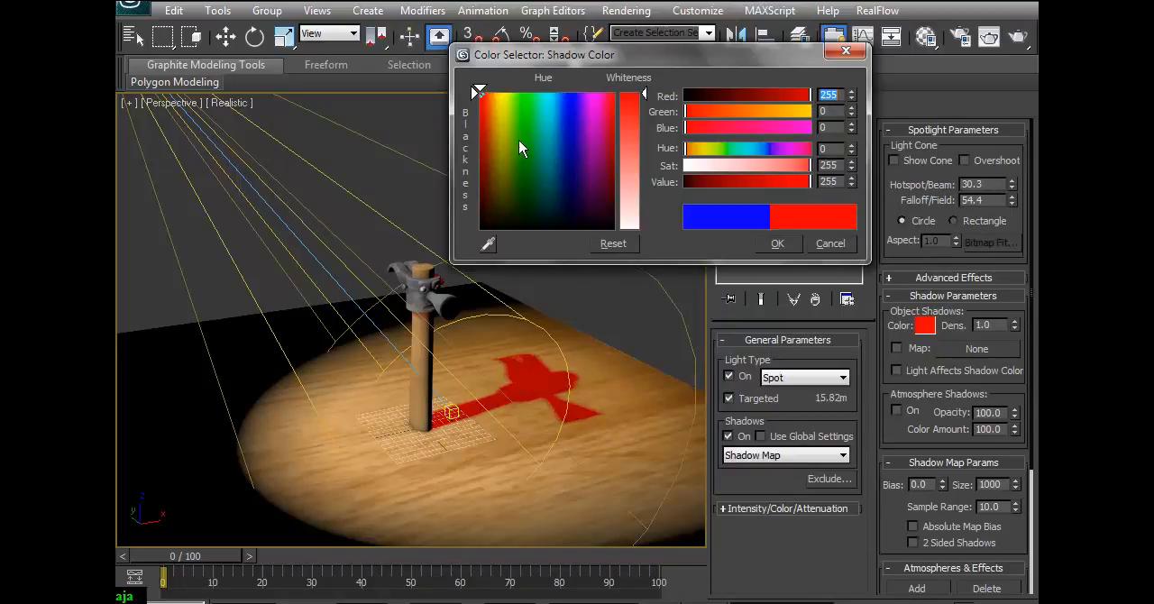
left_click_drag(514, 140, 479, 228)
left_click(789, 246)
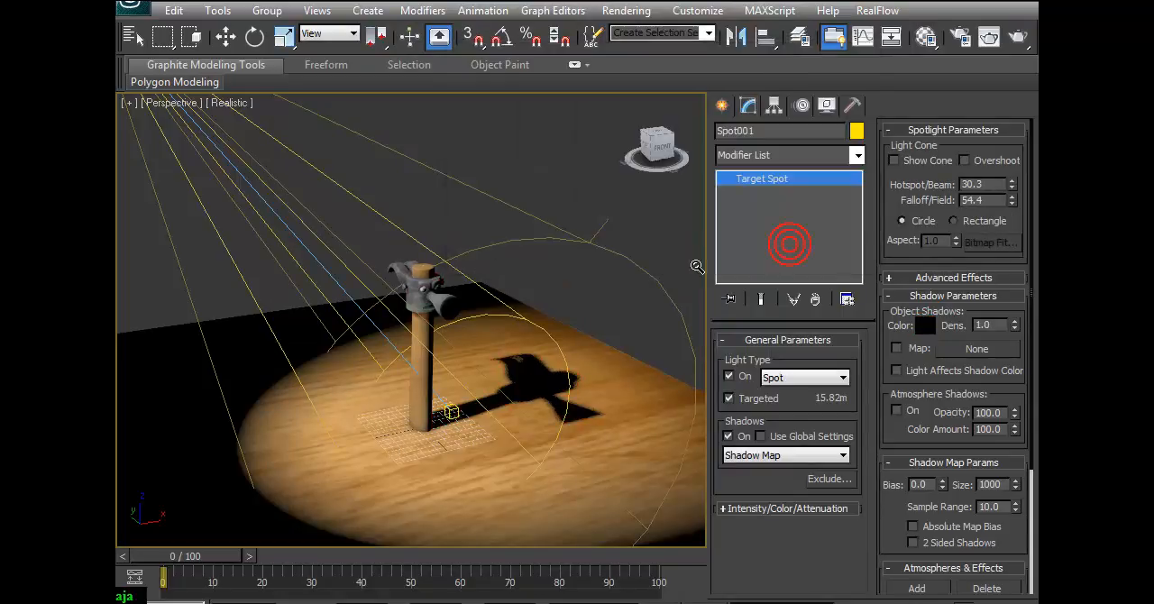
scroll(446, 241, "down", 5)
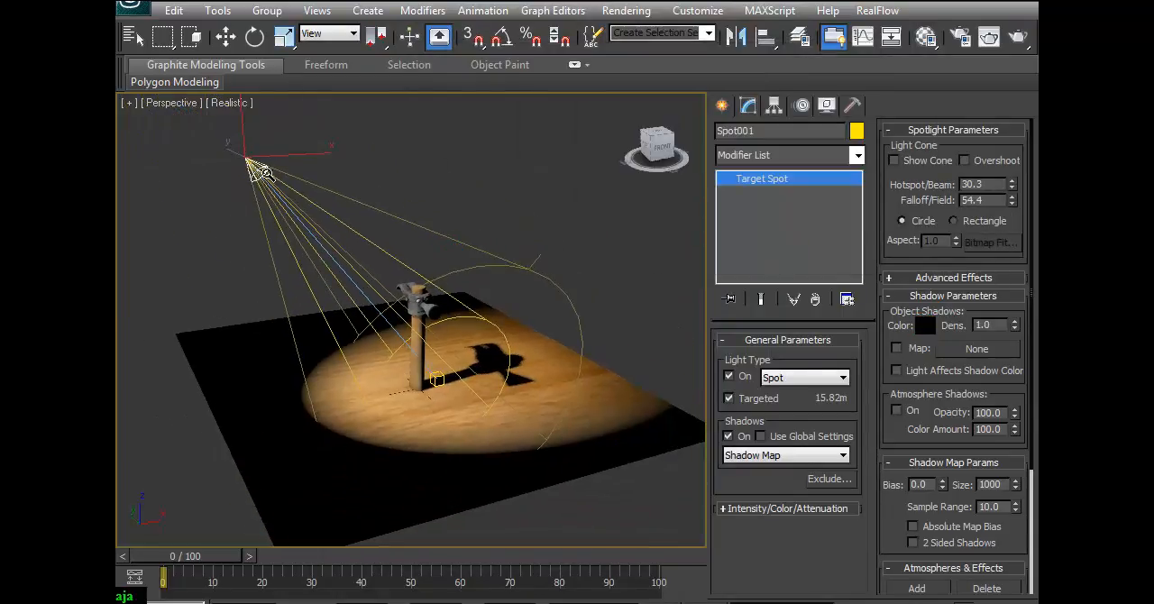
key("w")
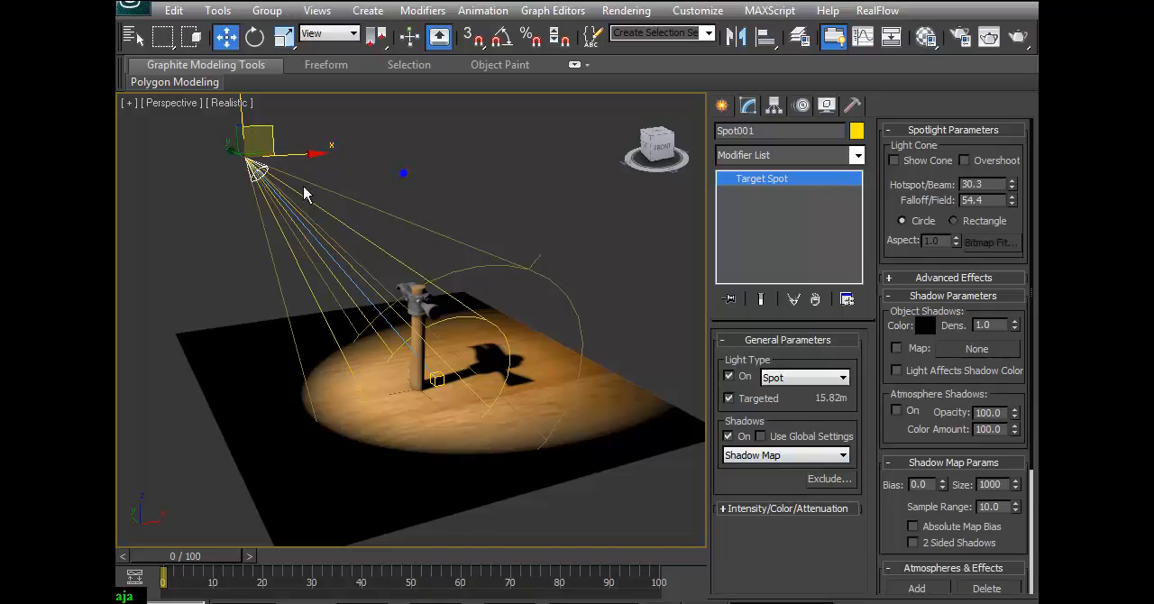
left_click(249, 198)
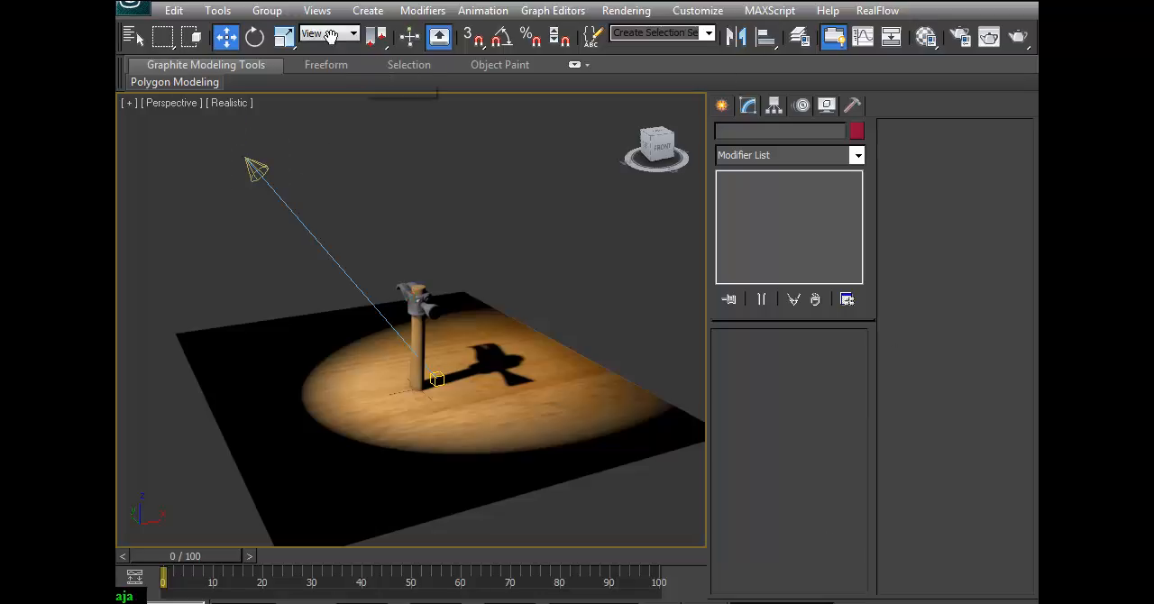
left_click(253, 36)
left_click(228, 38)
left_click(417, 295)
left_click(258, 170)
key("ctrl+z")
key("ctrl+z")
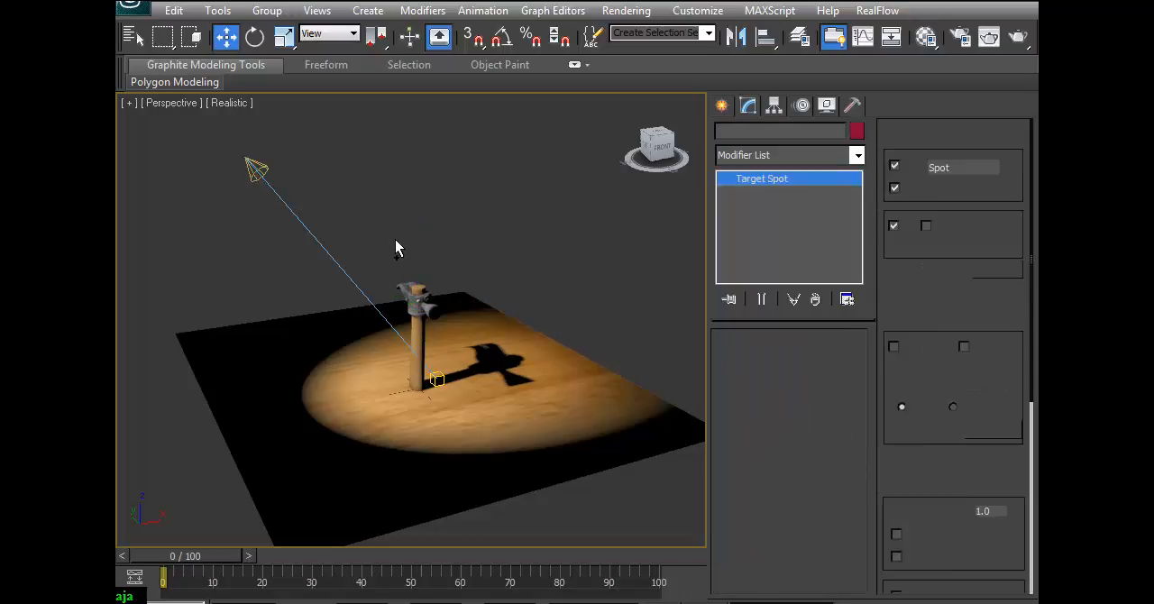
Select the spotlight above the hammer and set its shadow color to black (Red 0, Green 0, Blue 0).
left_click(238, 187)
left_click(256, 168)
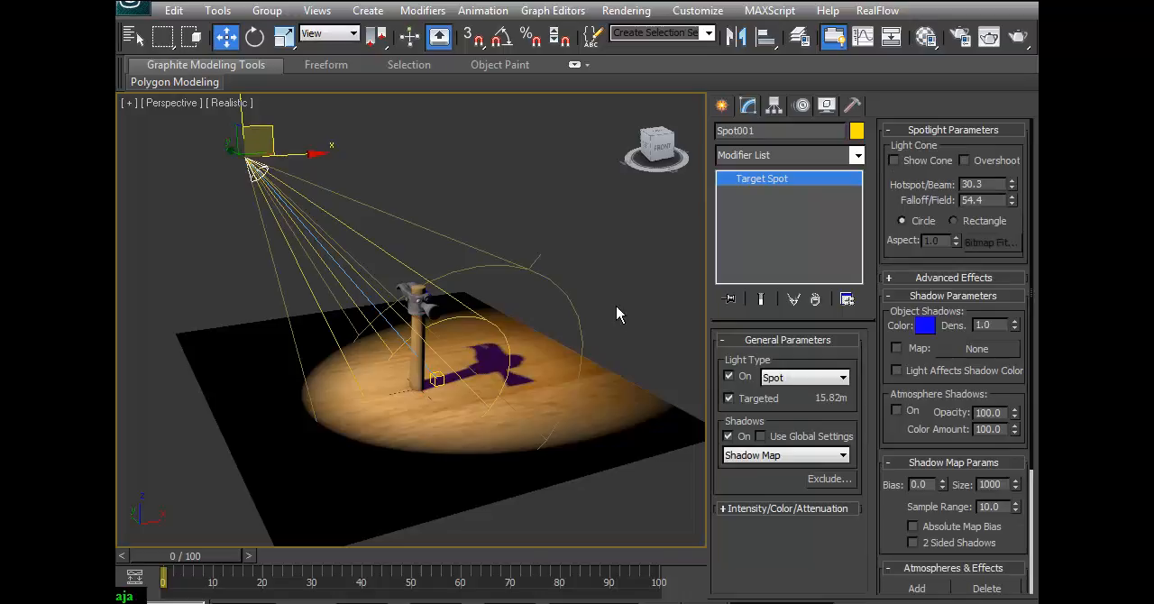
left_click(924, 326)
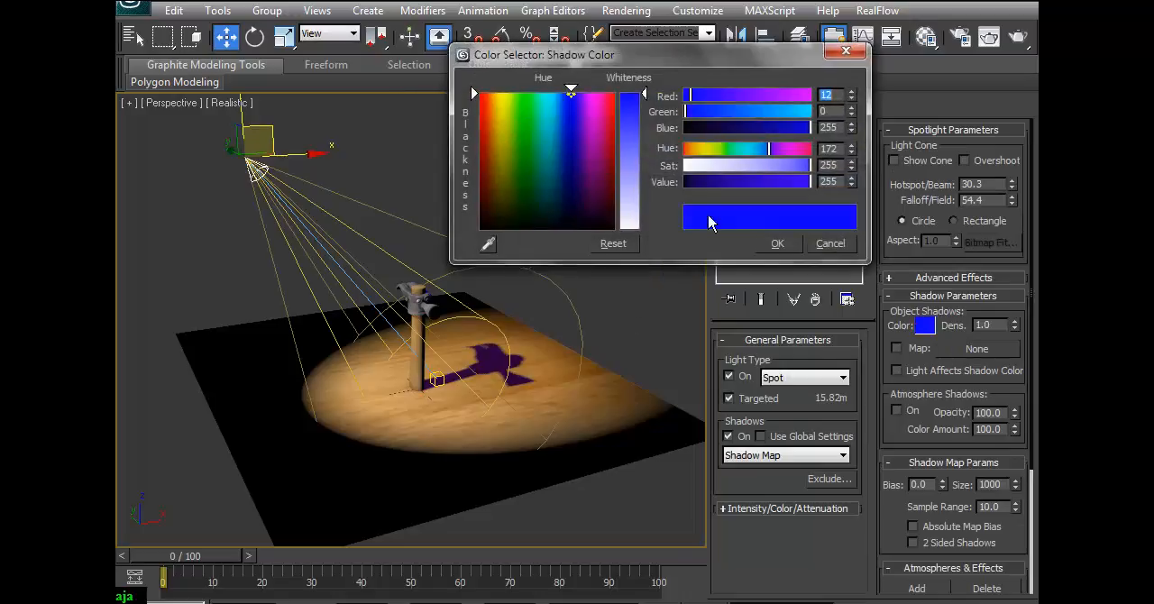
left_click_drag(503, 123, 477, 232)
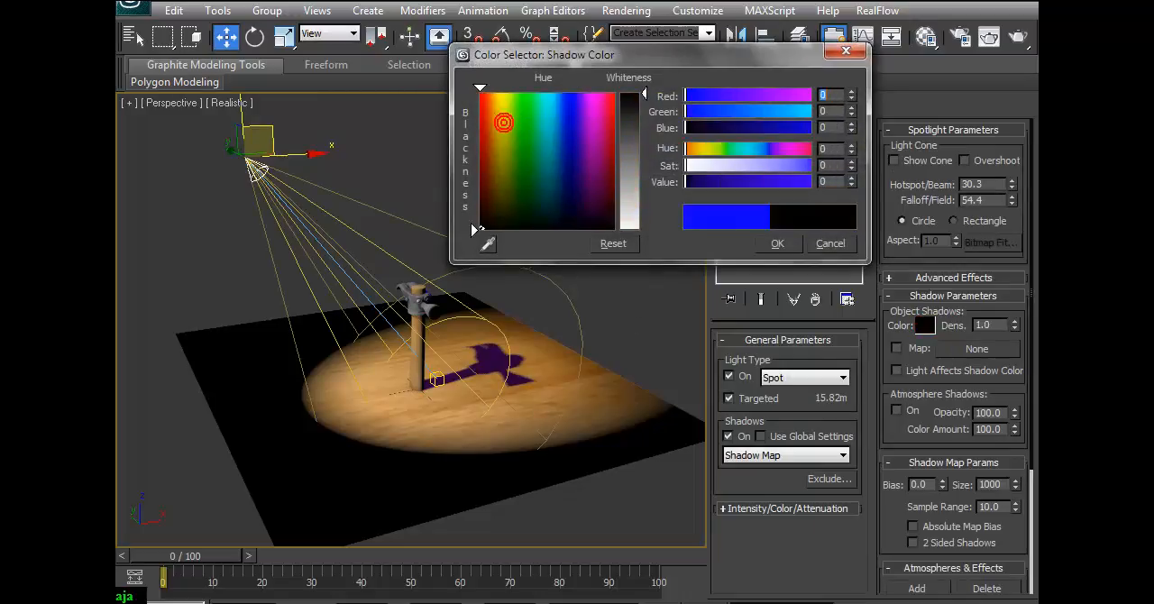
left_click(776, 245)
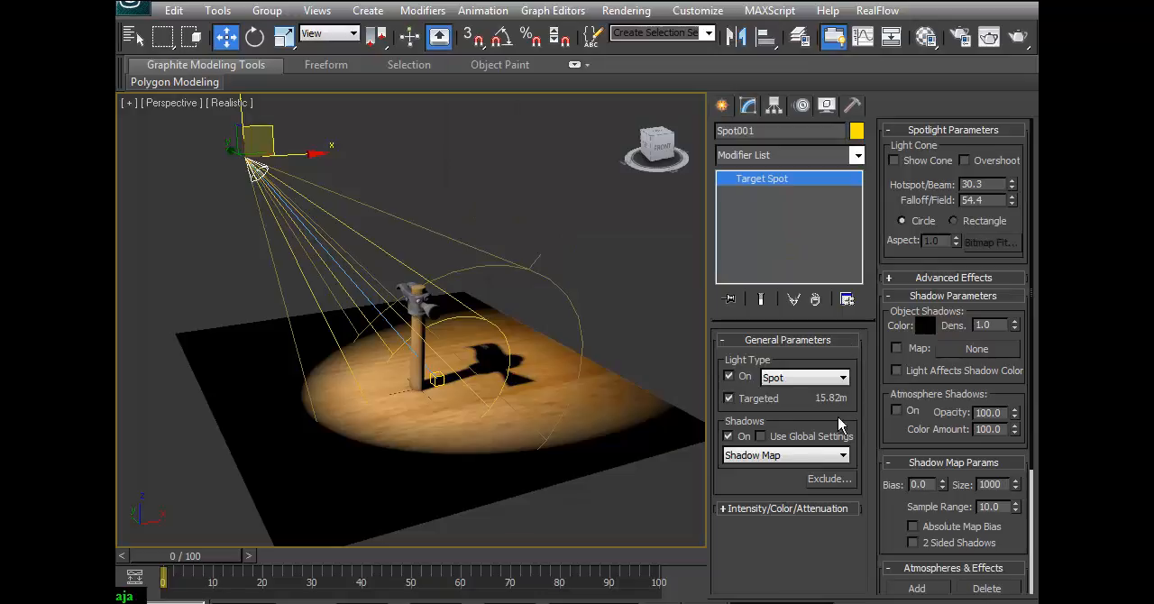
Try a light intensity Multiplier of 3.7 on the spotlight and render the Perspective view.
left_click(799, 511)
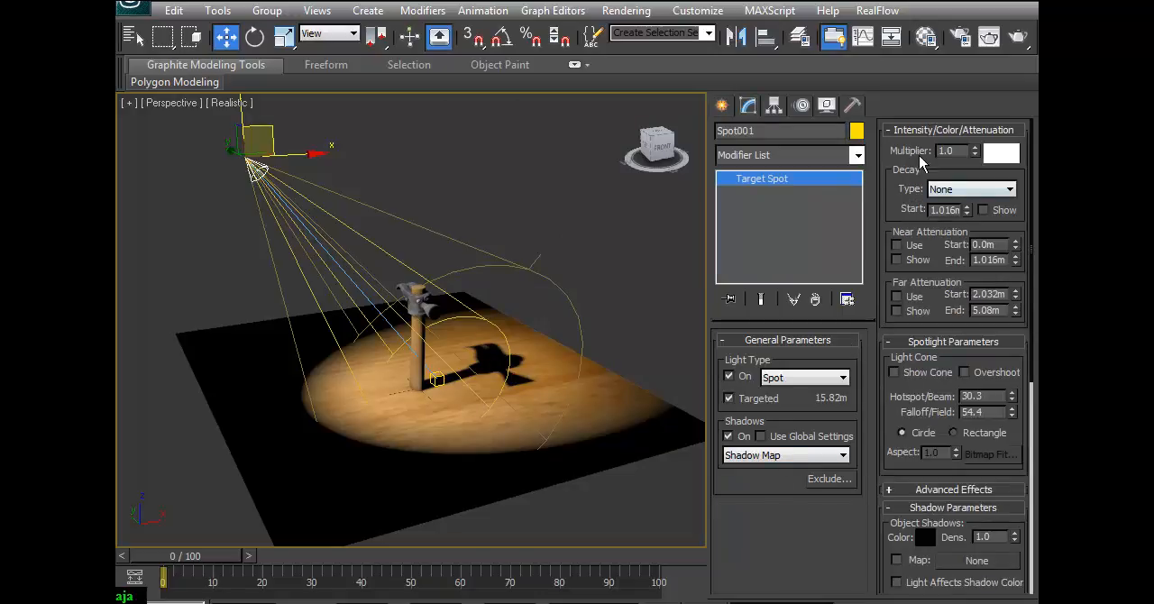
left_click_drag(973, 155, 938, 587)
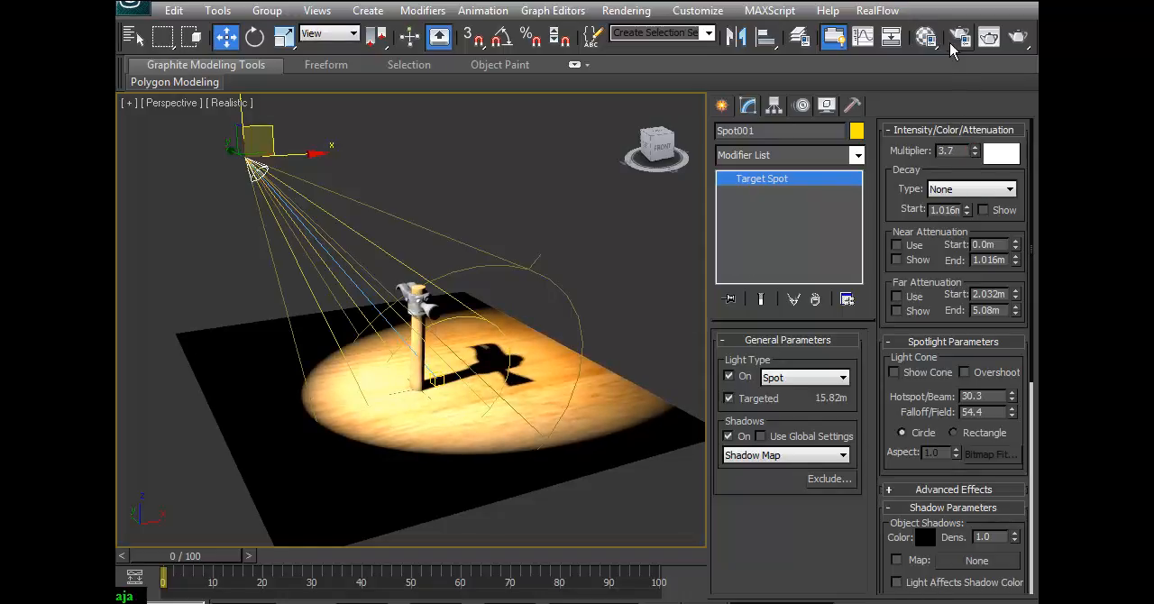
left_click(989, 37)
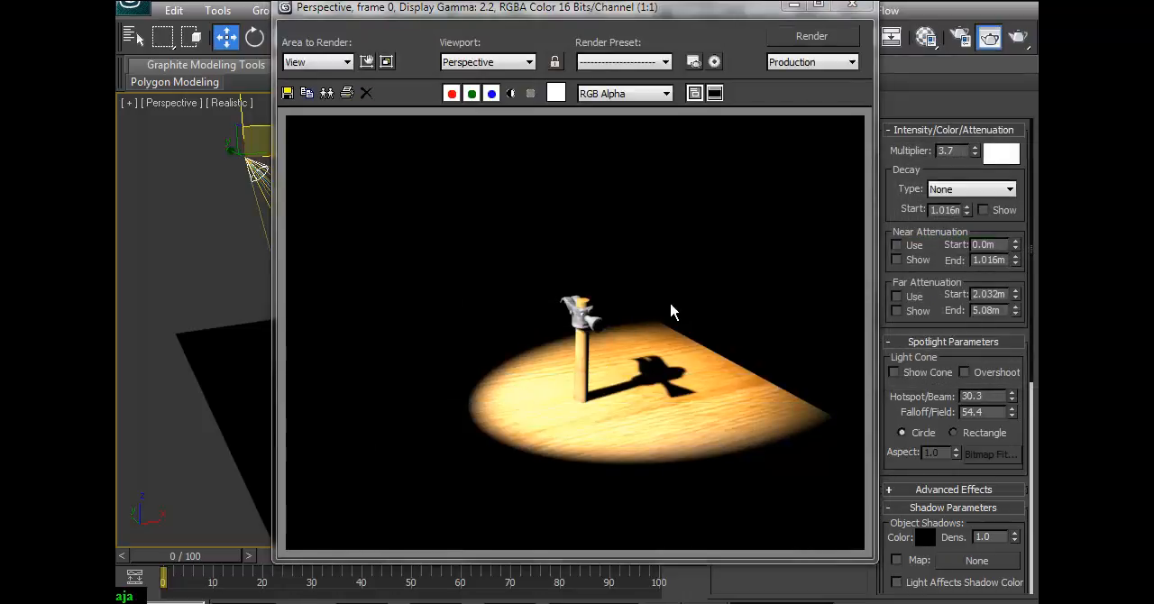
left_click(857, 9)
Try a Multiplier of 1.2 and a grayish-blue light color (Red 125, Green 140, Blue 189) on the spotlight, and render the Perspective view.
double_click(947, 150)
type("1.2")
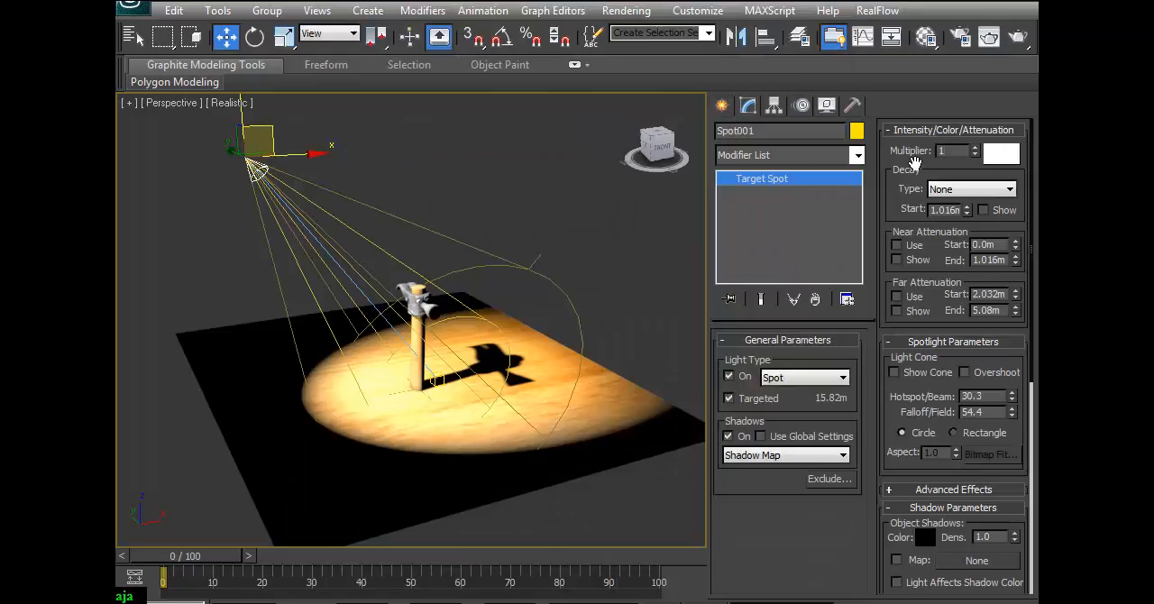
left_click(999, 155)
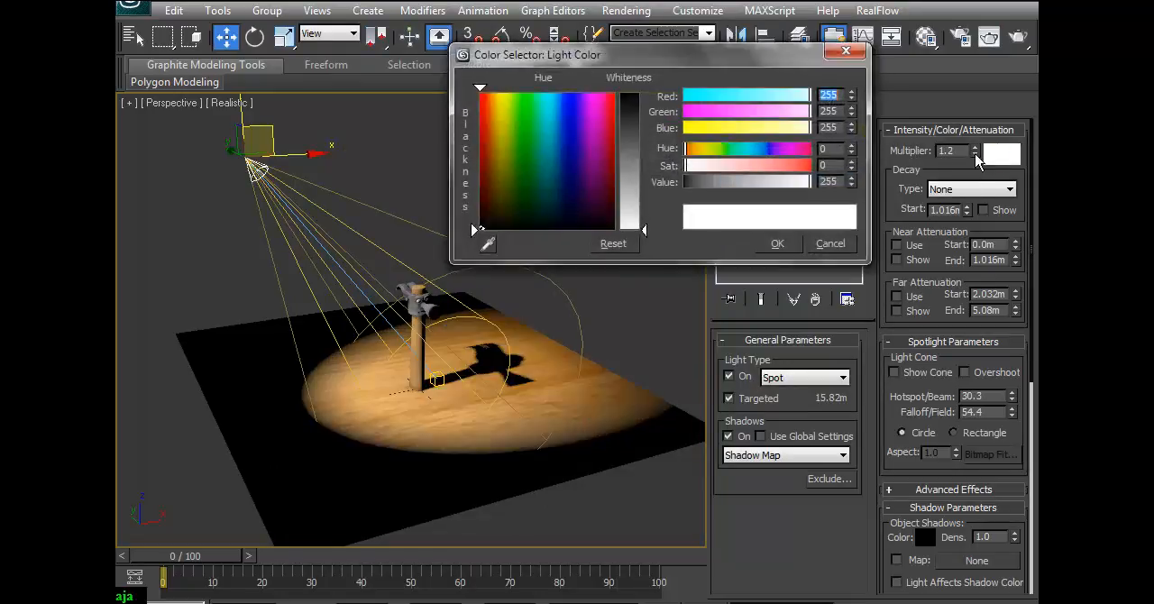
mouse_move(553, 134)
left_mouse_down()
mouse_move(545, 137)
mouse_move(564, 163)
left_mouse_up()
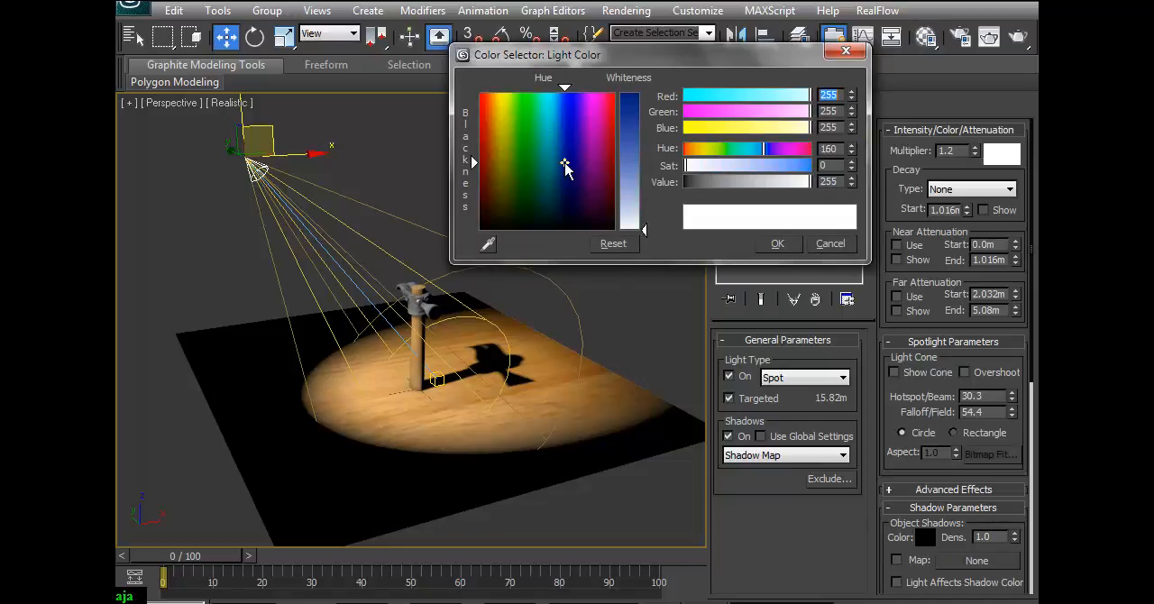
left_click_drag(643, 231, 643, 161)
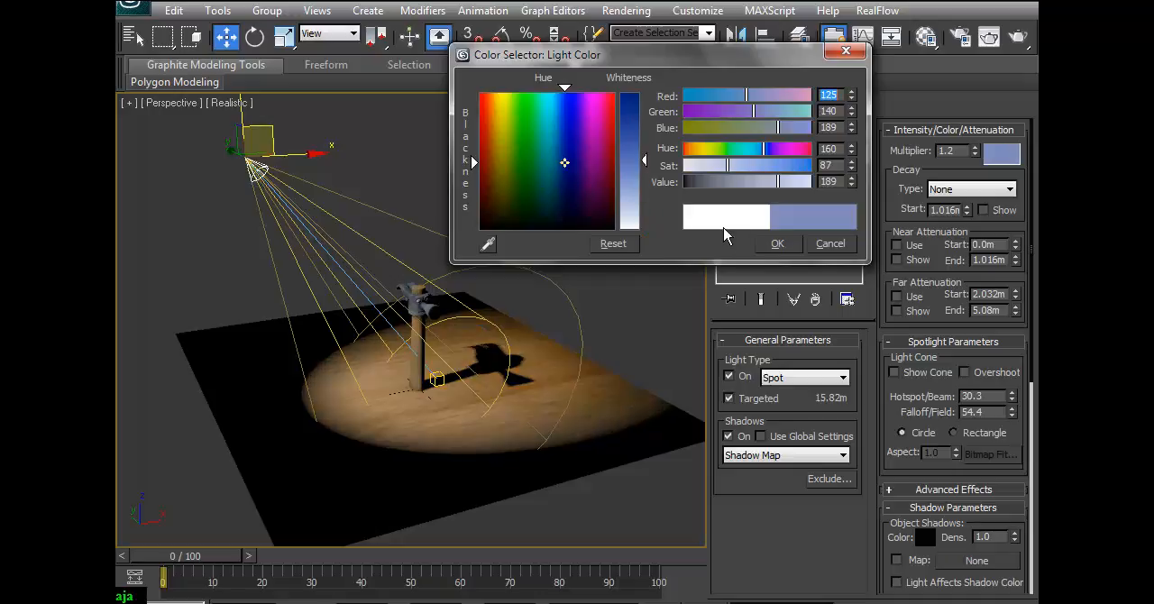
left_click(776, 244)
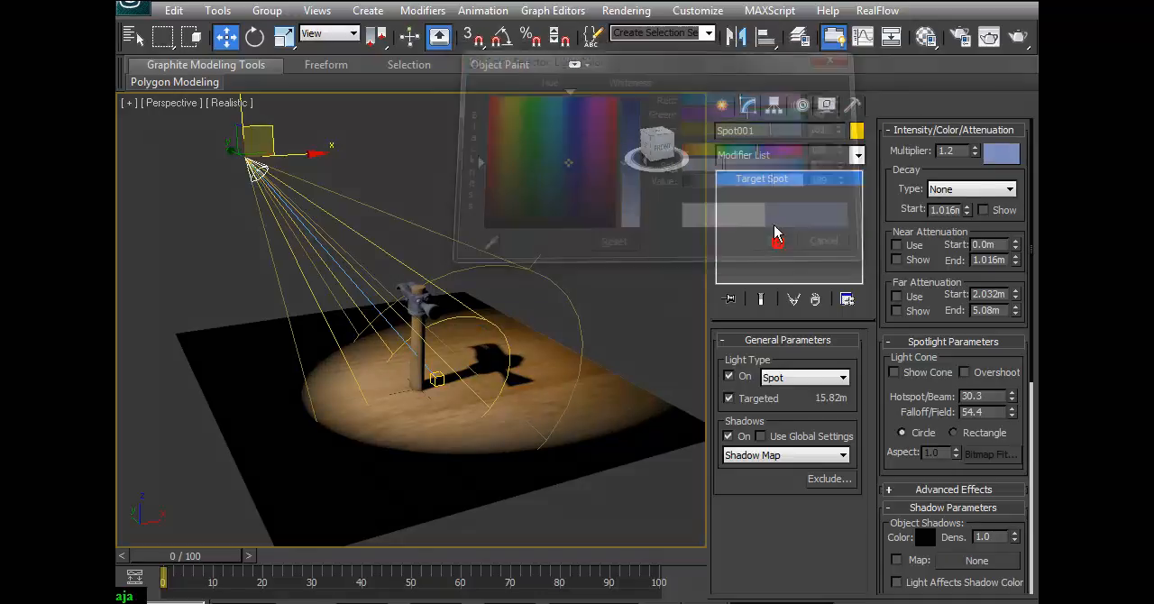
left_click(1017, 40)
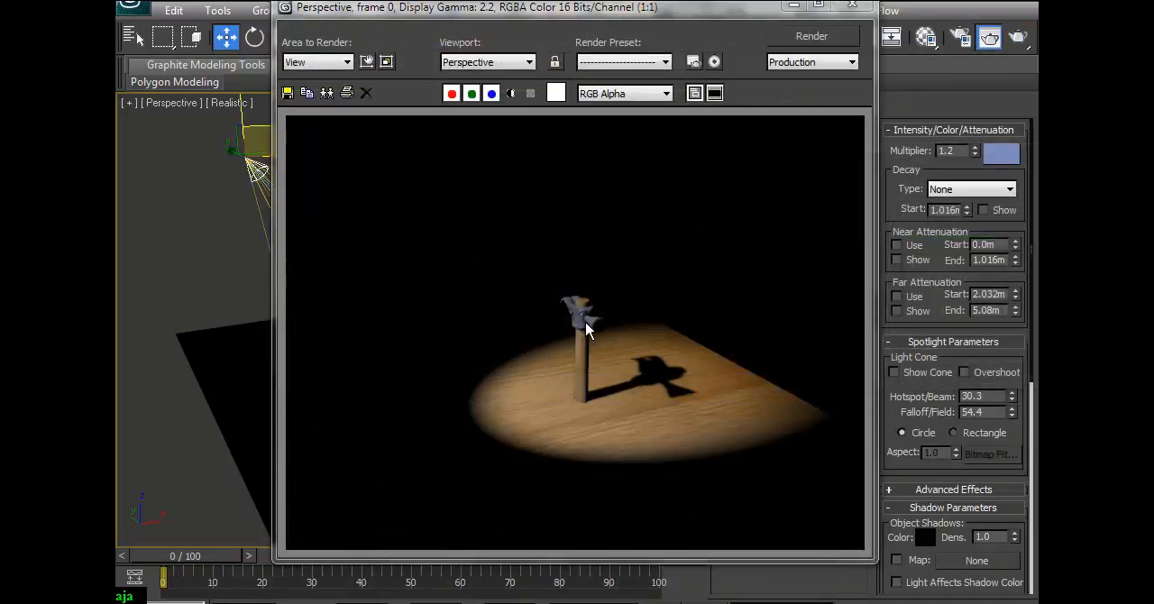
left_click(852, 4)
Try a saturated blue light color (Red 36, Green 20, Blue 253) on the spotlight and render the hammer.
left_click(1000, 153)
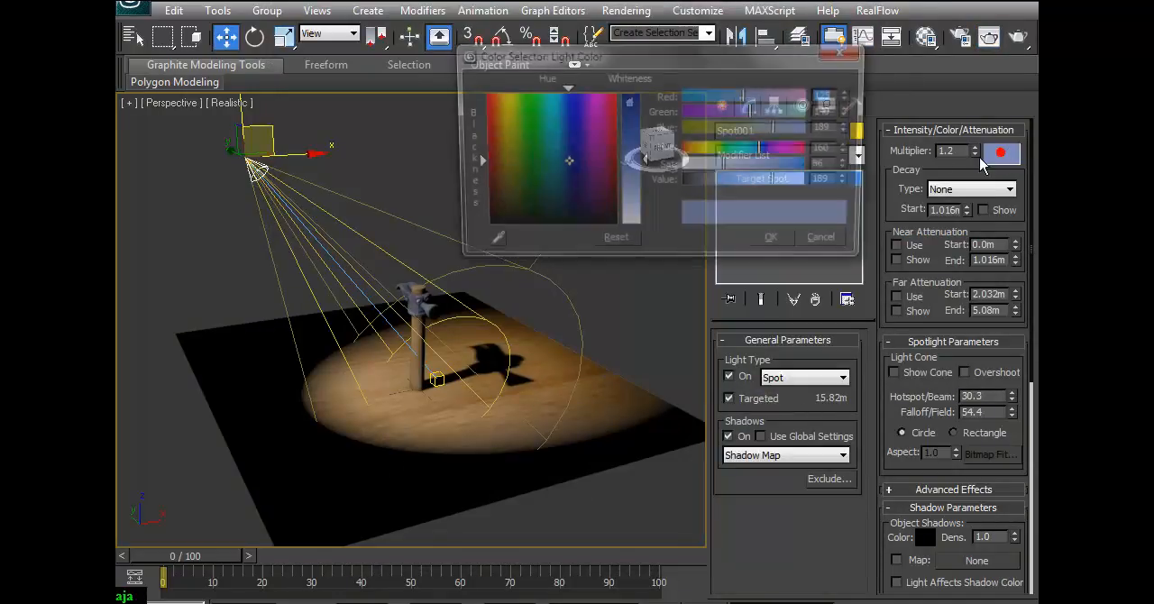
left_click_drag(559, 128, 571, 92)
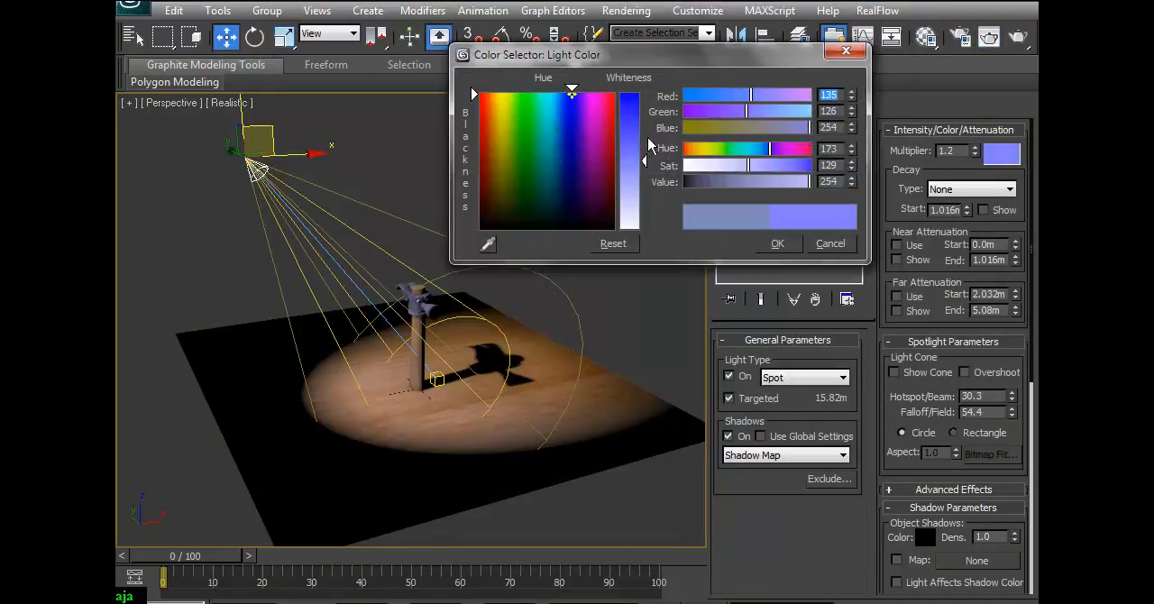
left_click_drag(644, 165, 644, 105)
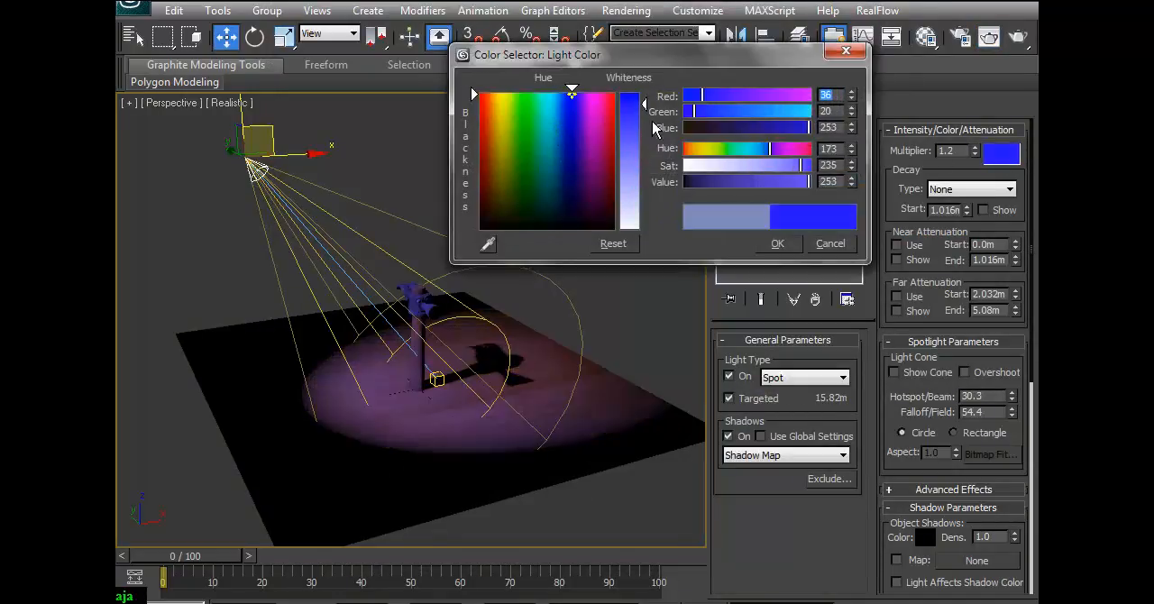
left_click(775, 244)
left_click(989, 36)
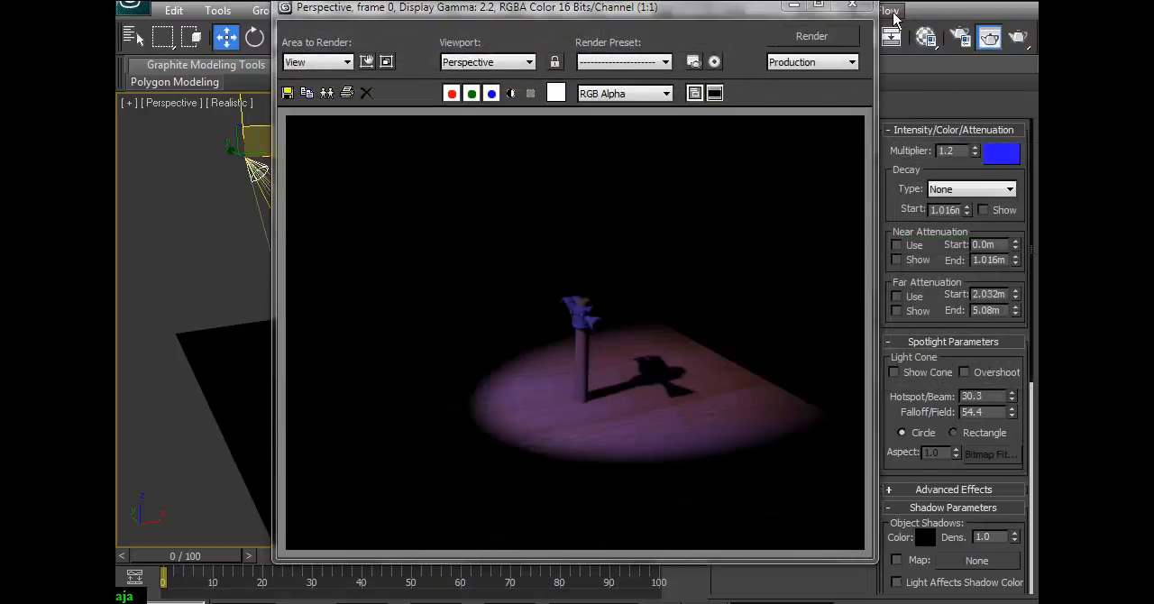
left_click(852, 6)
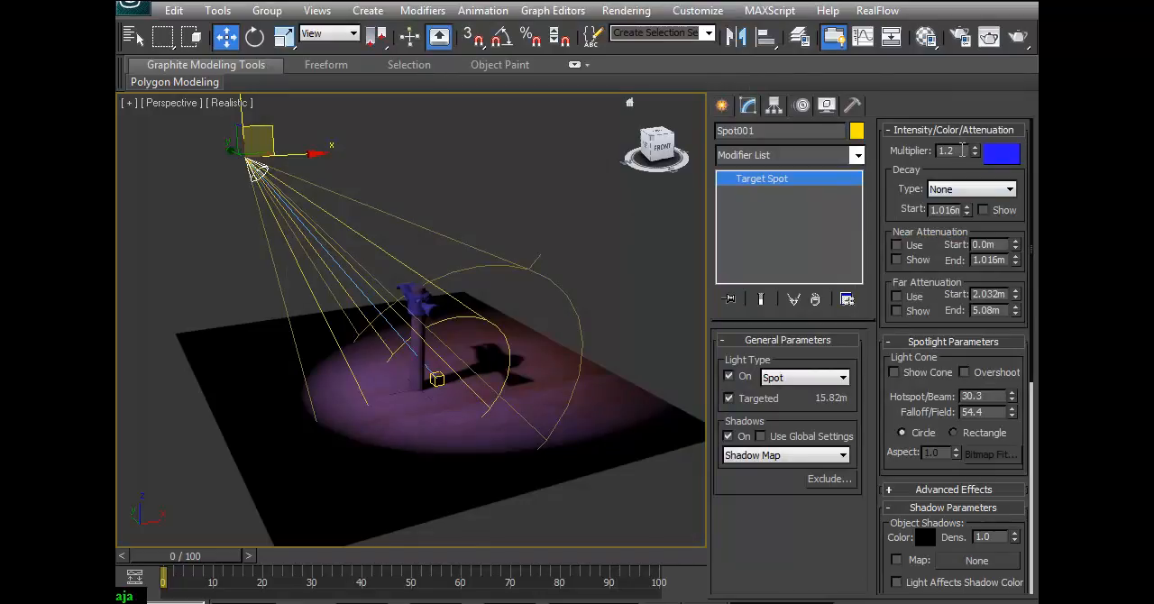
Try raising the blue spotlight's Multiplier to 3.048 and render the Perspective view.
left_click_drag(974, 154, 986, 18)
left_click(1017, 36)
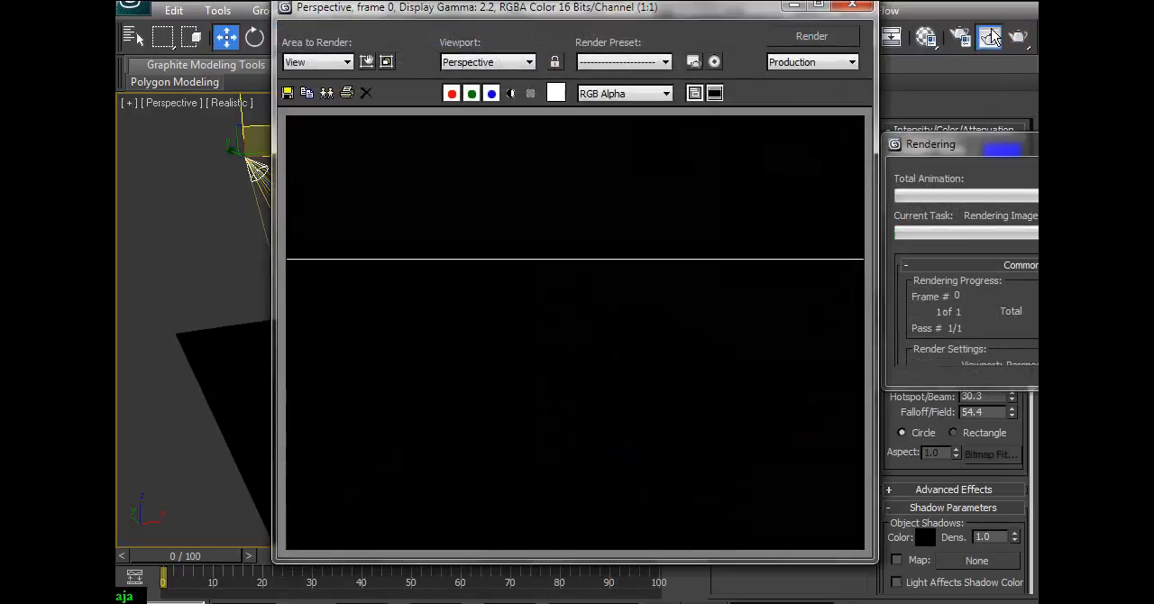
left_click(852, 5)
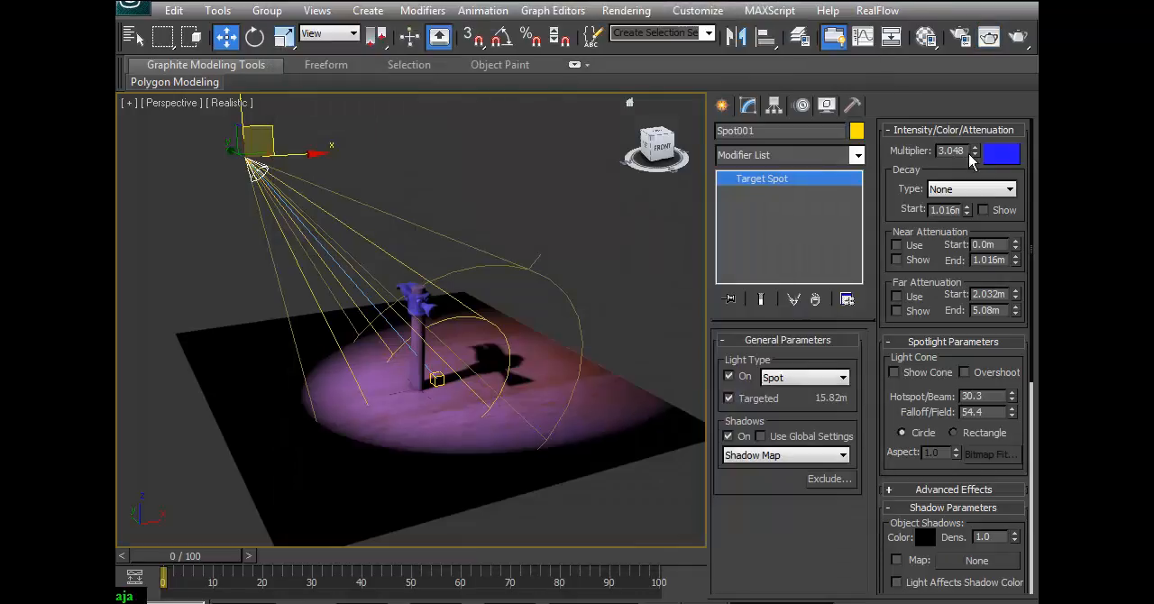
Change the spotlight's light color to white and render the Perspective view.
left_click(1001, 155)
left_click_drag(643, 105, 644, 231)
left_click(777, 244)
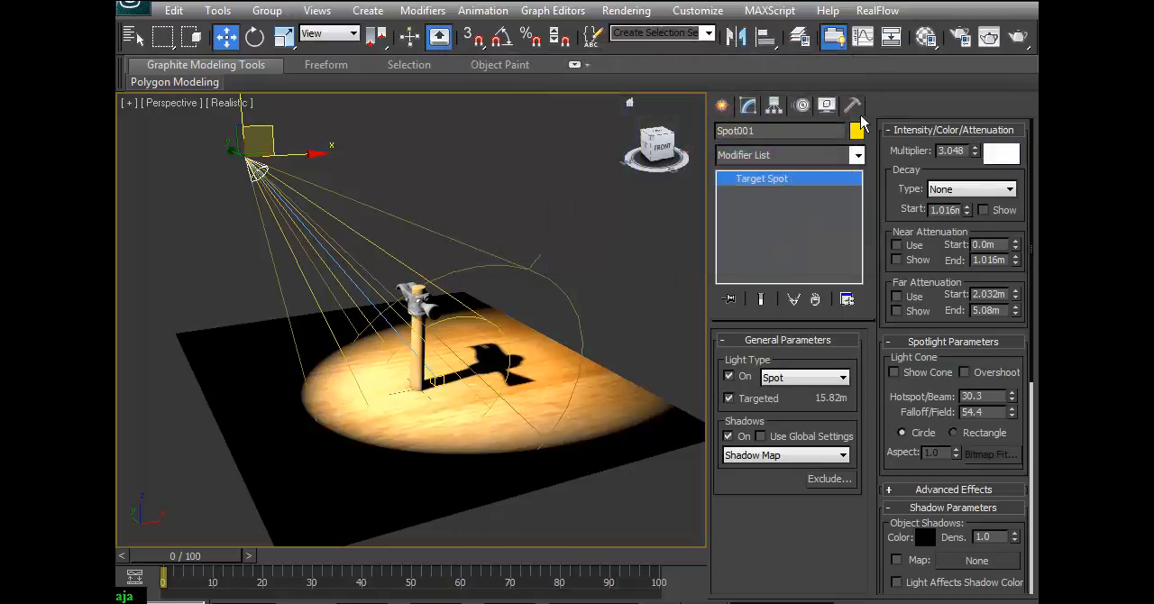
left_click(1017, 38)
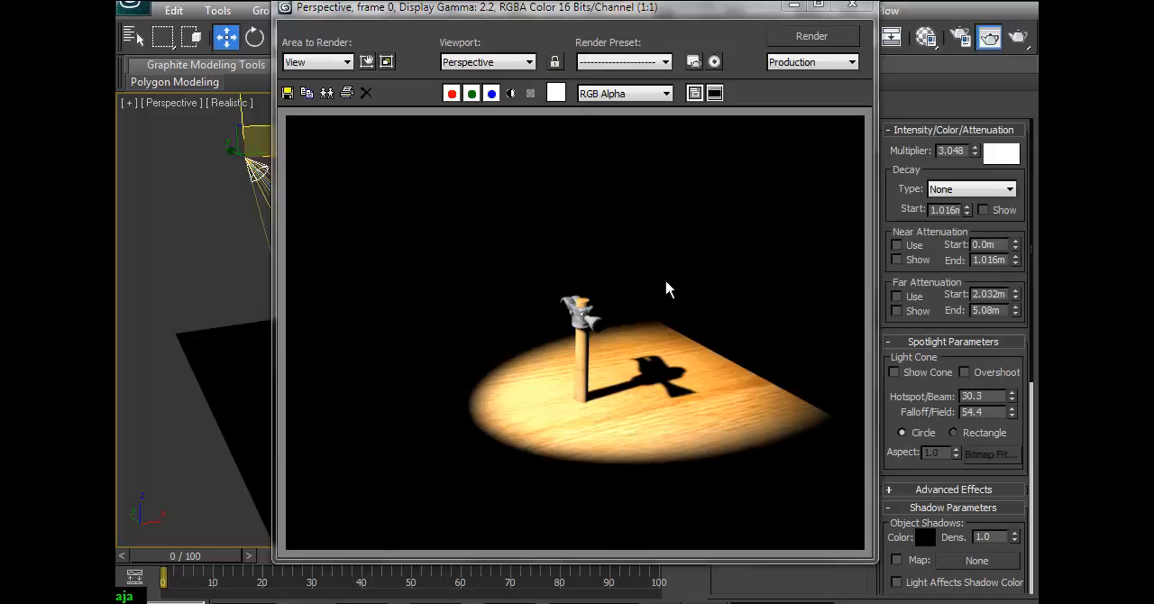
left_click(852, 5)
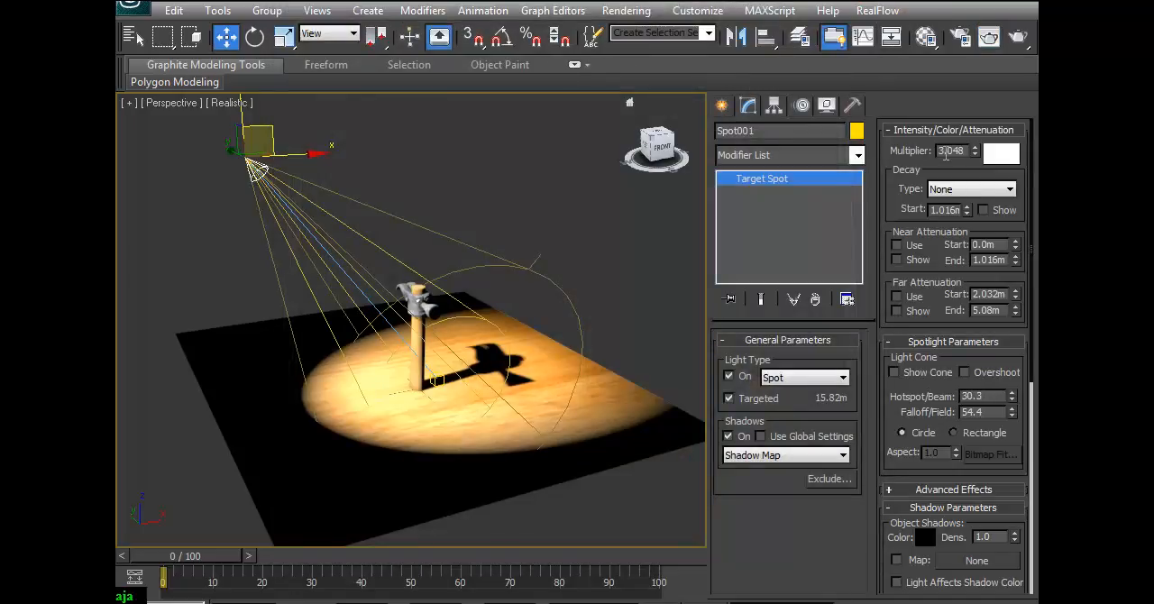
Set the spotlight's Multiplier to 1 and render the Perspective view.
left_click_drag(955, 149, 963, 150)
type("1")
key("Return")
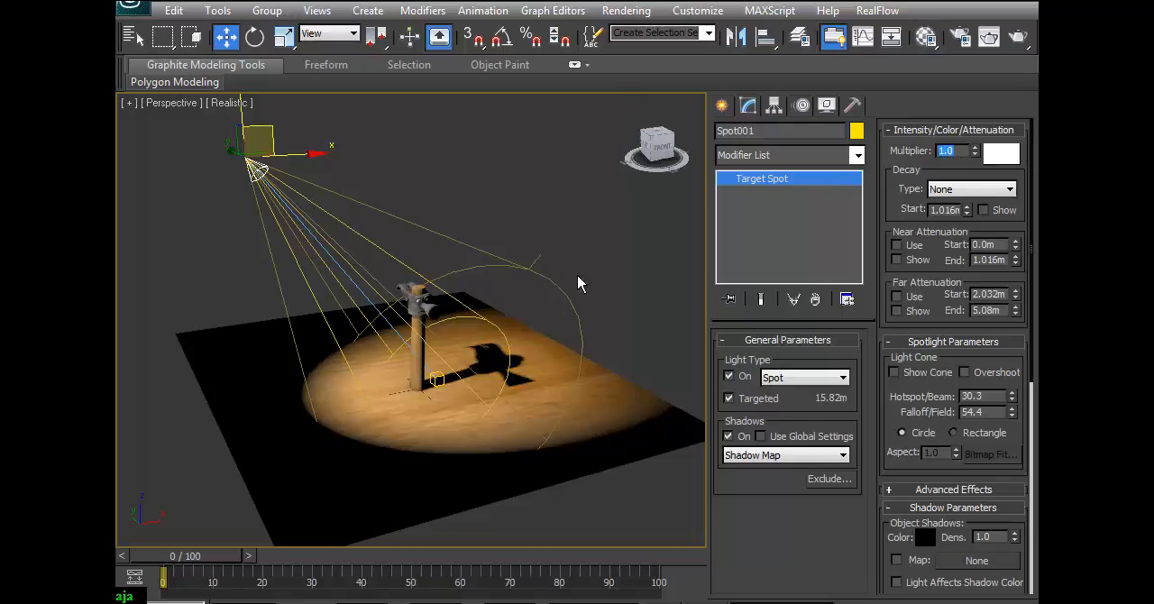
left_click(989, 36)
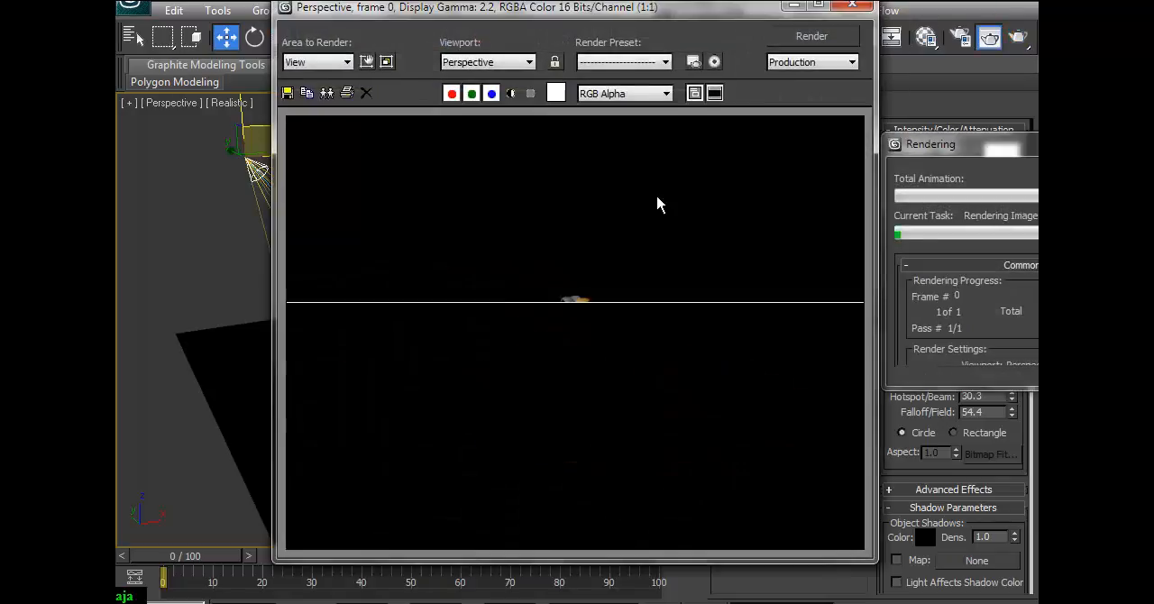
left_click(852, 6)
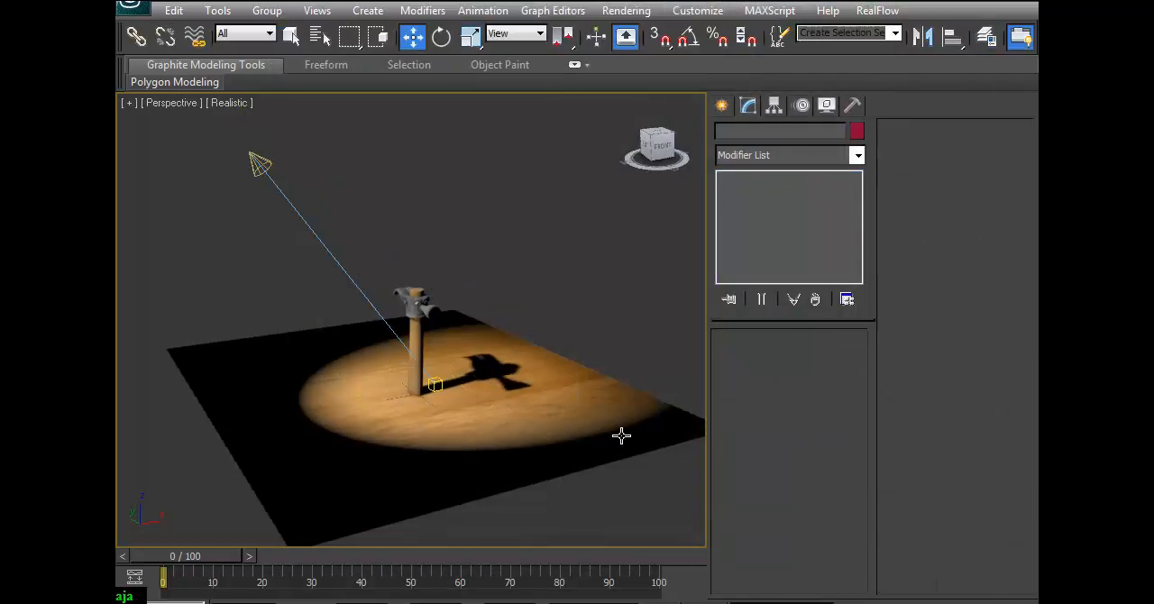
Select the target spotlight above the hammer and delete it.
left_click(257, 163)
middle_click_drag(315, 226, 398, 350, "alt")
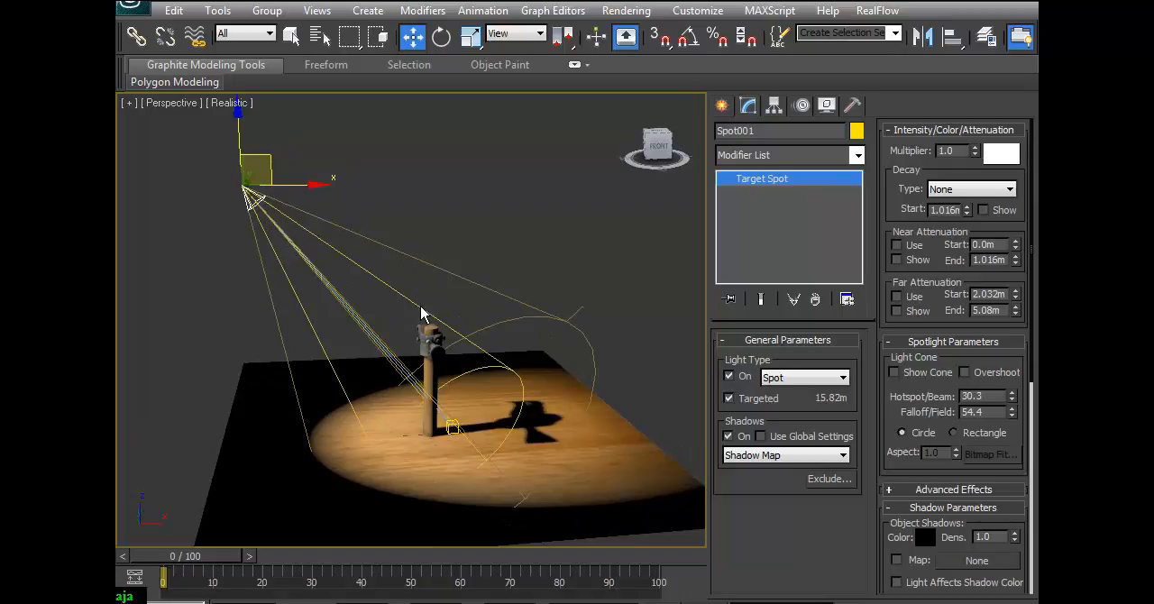
middle_click_drag(416, 315, 636, 224, "alt")
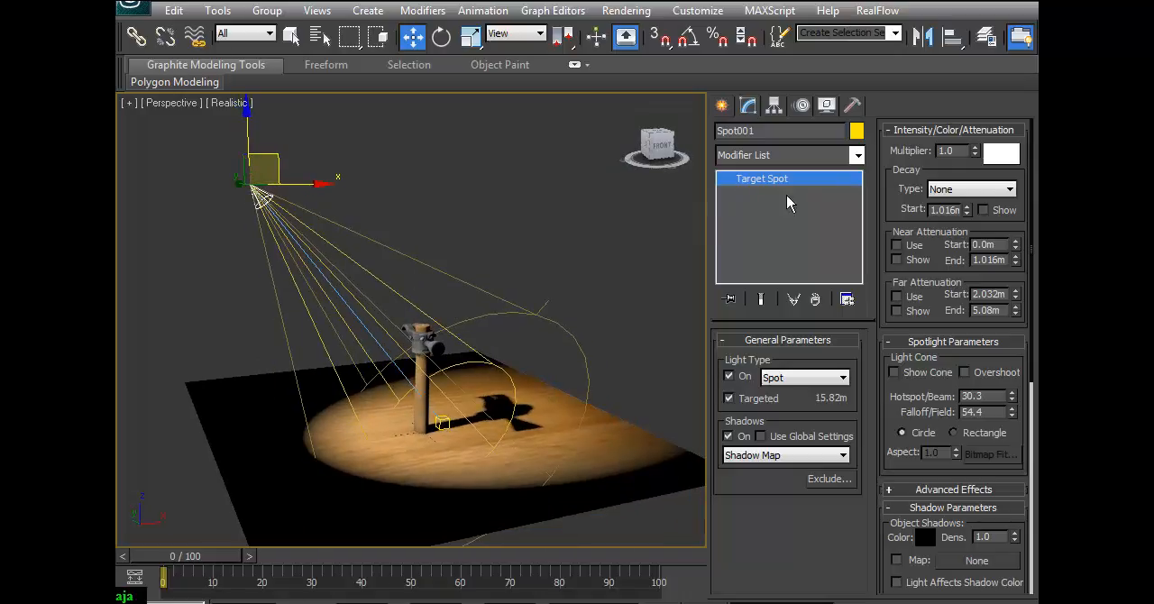
key("Delete")
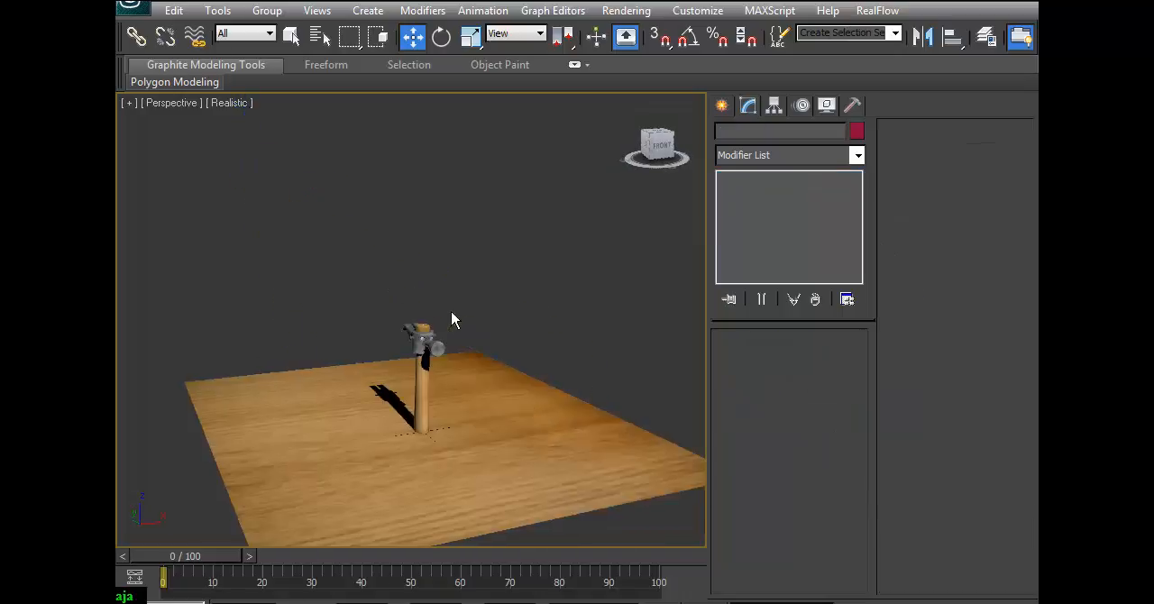
Create a standard Omni light on the floor beside the base of the hammer's handle.
left_click(723, 106)
left_click(771, 135)
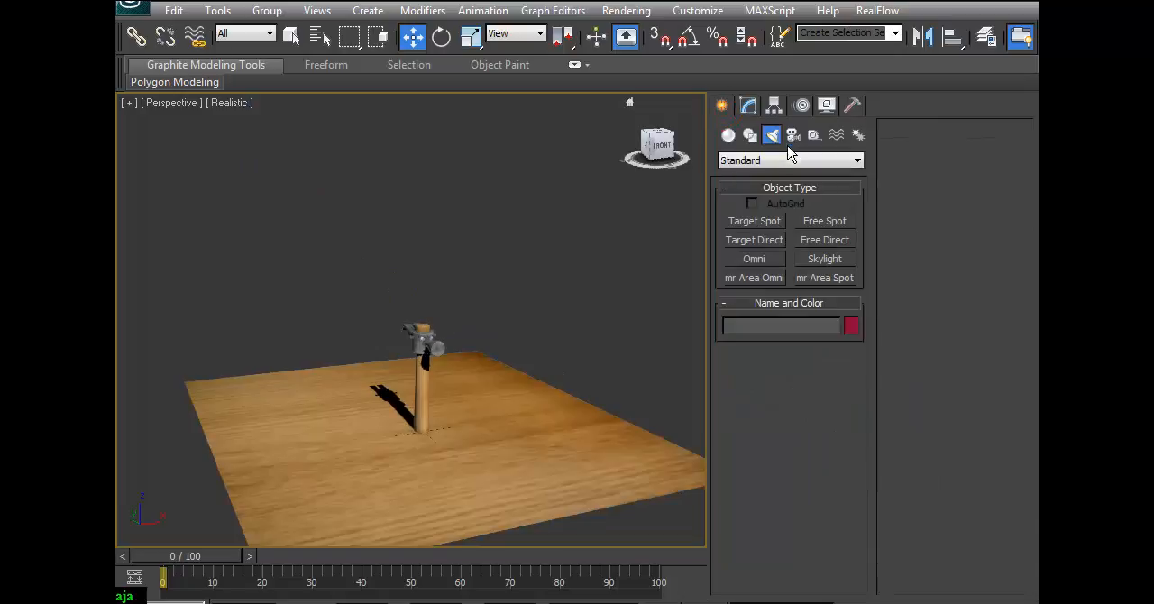
left_click(755, 260)
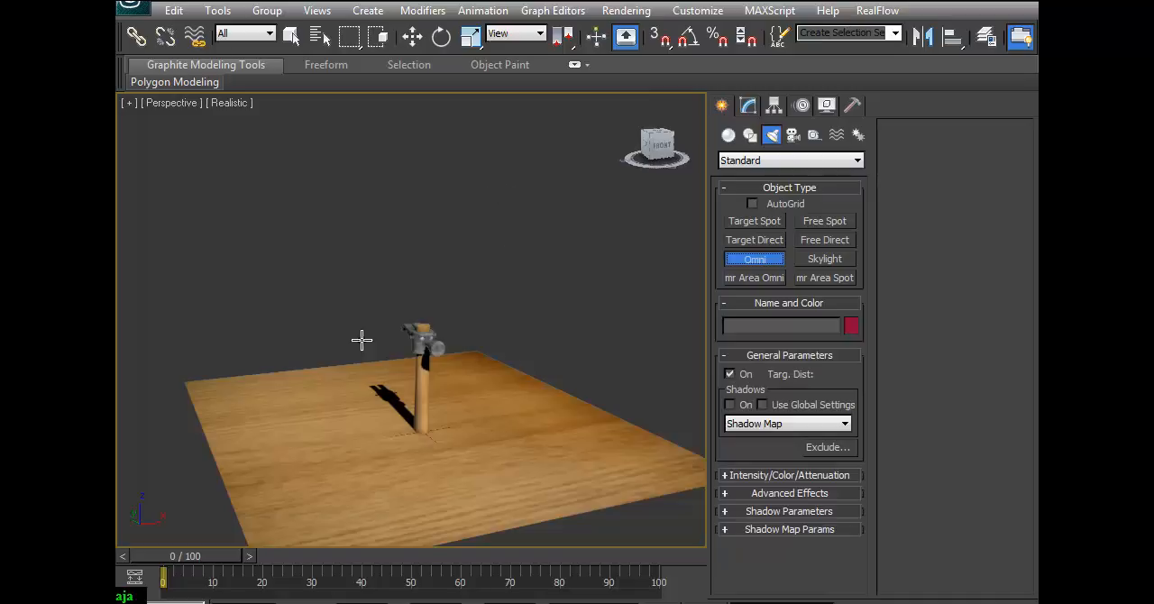
left_click(401, 458)
key("w")
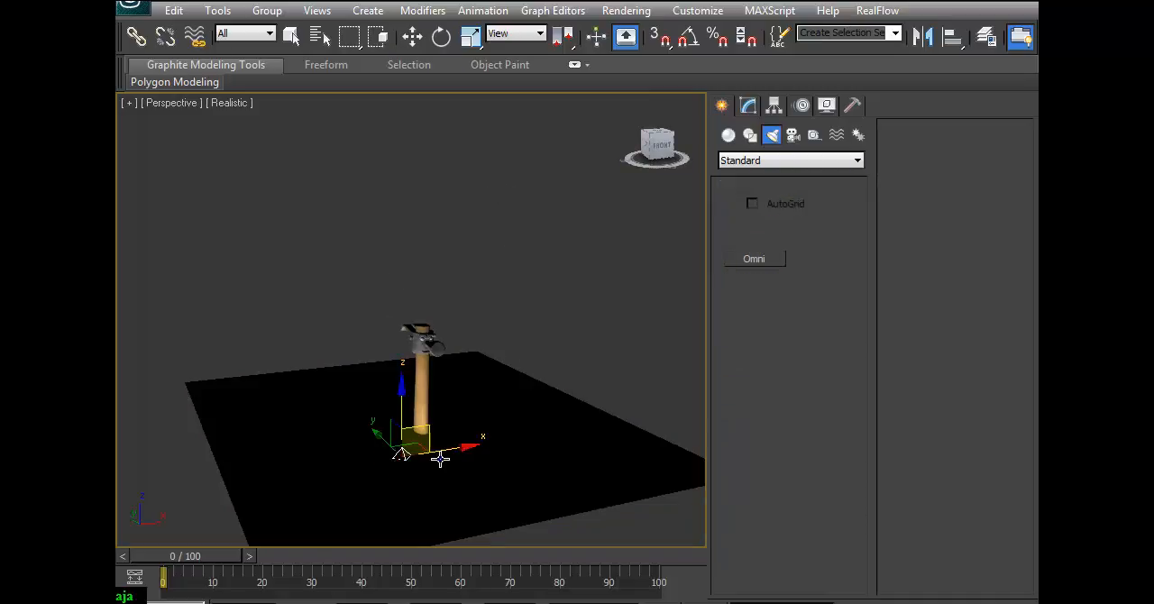
Raise the omni light above the hammer and shift it in front of and slightly to one side of the handle.
left_click_drag(400, 404, 397, 261)
middle_click_drag(387, 283, 328, 358, "alt")
left_click_drag(422, 304, 386, 238)
middle_click_drag(373, 330, 297, 200, "alt")
middle_click_drag(374, 330, 408, 327, "alt")
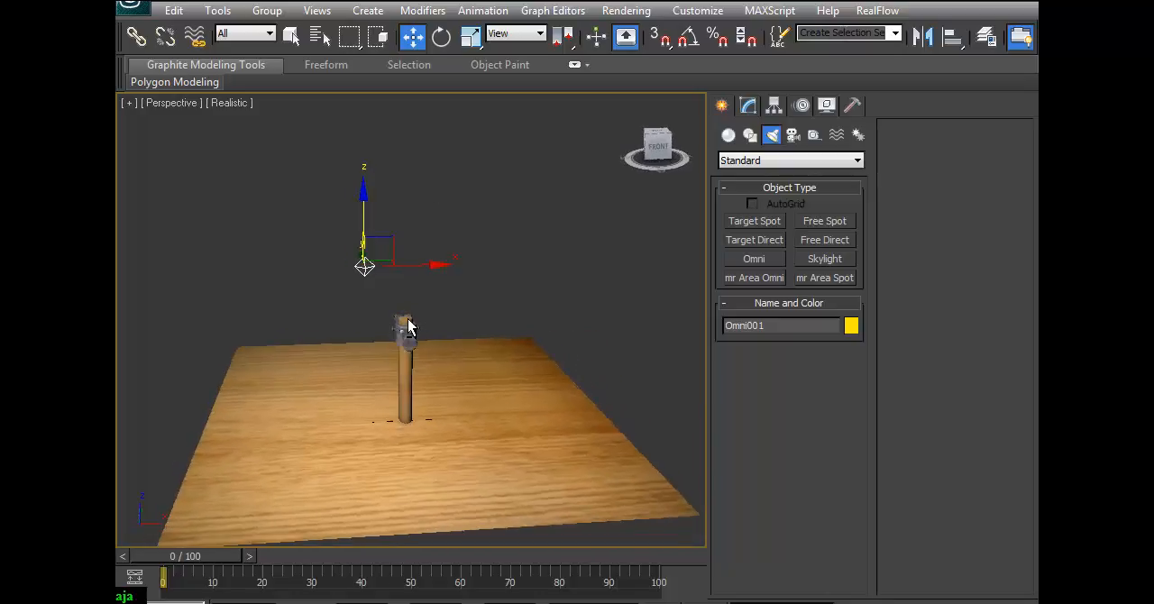
Turn on Shadow Map shadows for the omni light and move it farther sideways from the hammer along X.
left_click(748, 106)
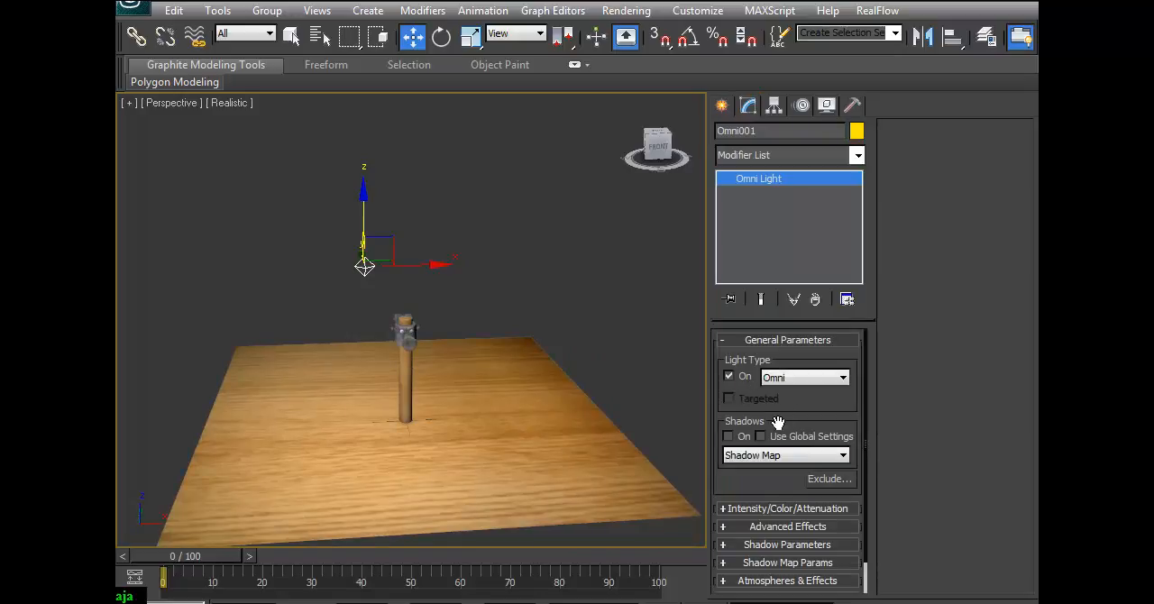
left_click(727, 436)
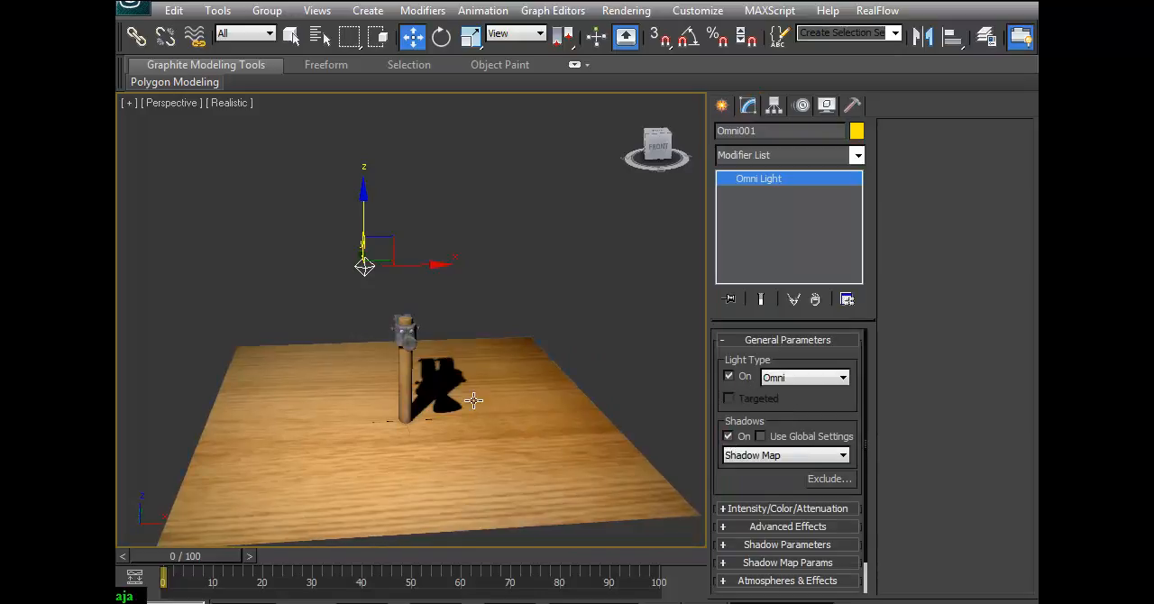
middle_click_drag(465, 335, 397, 268, "alt")
left_click_drag(408, 269, 360, 271)
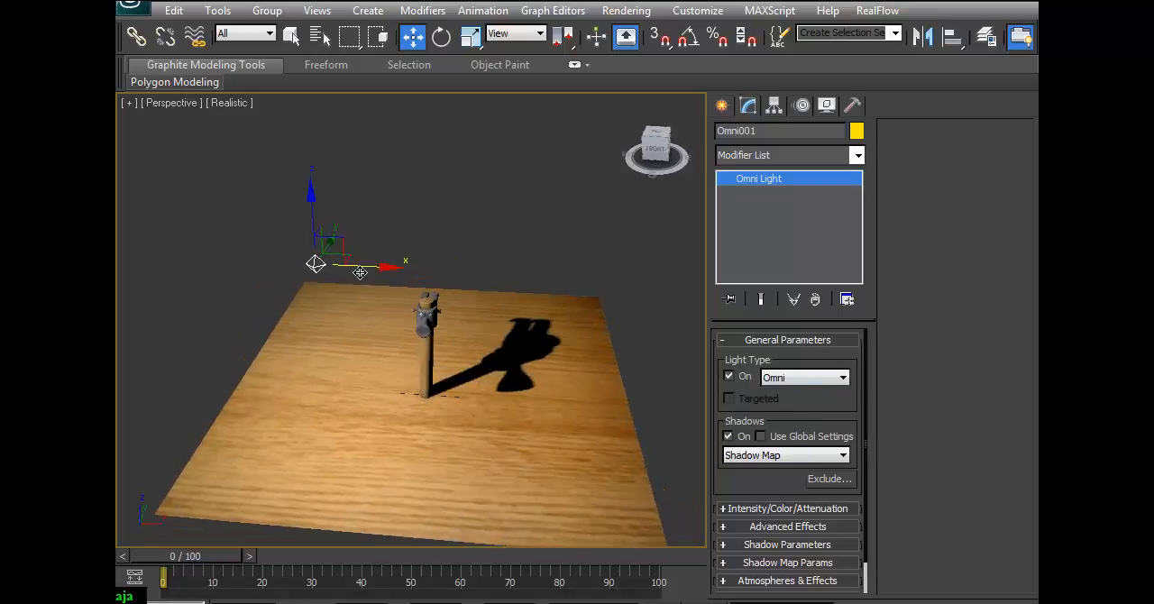
left_click_drag(333, 236, 352, 259)
middle_click_drag(399, 319, 417, 291, "alt")
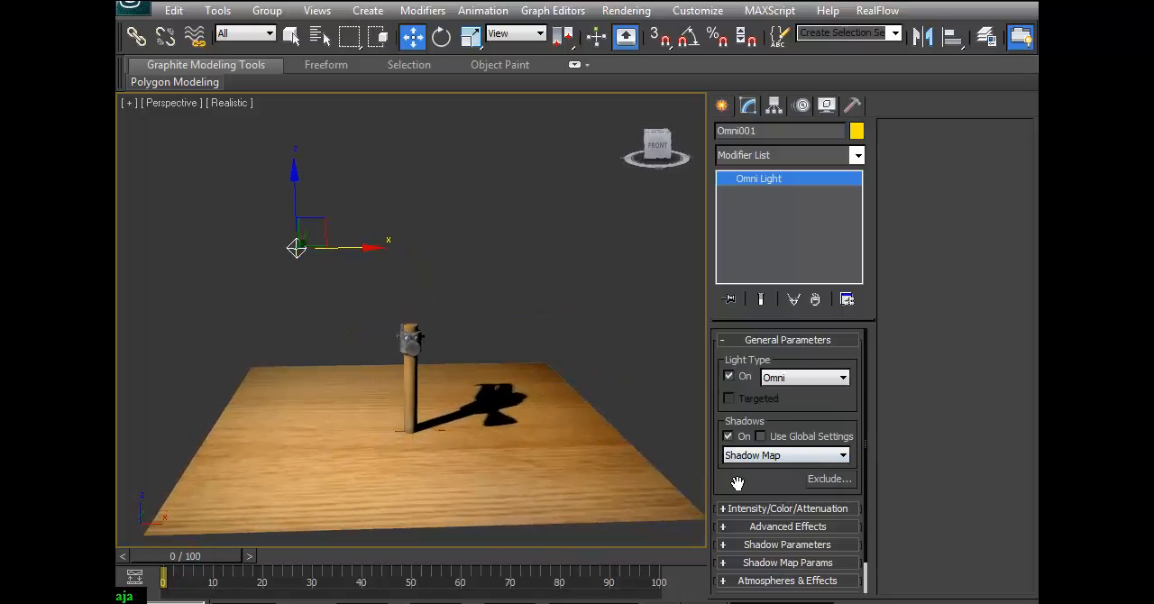
Set the omni light's color to a warm cream (Red 255, Green 238, Blue 193).
left_click(748, 509)
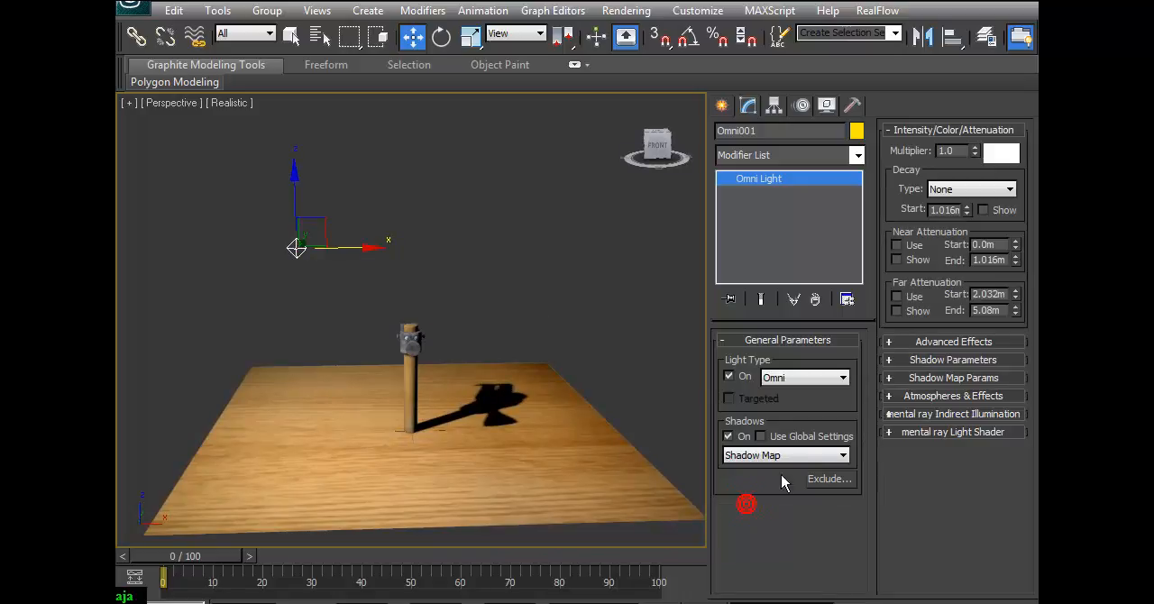
left_click(998, 154)
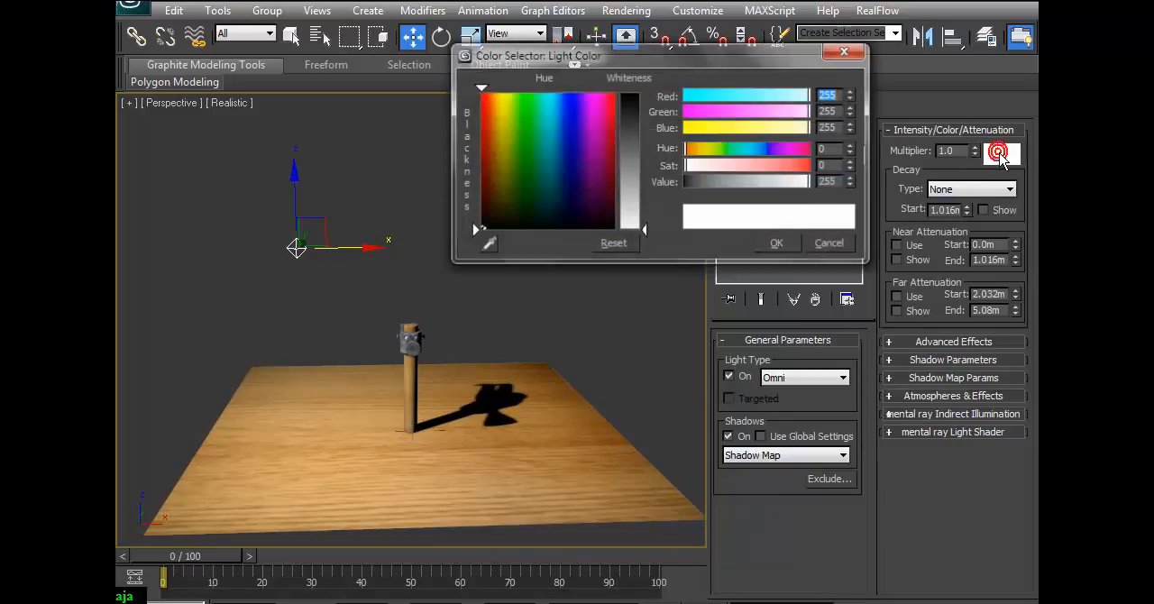
left_click(506, 129)
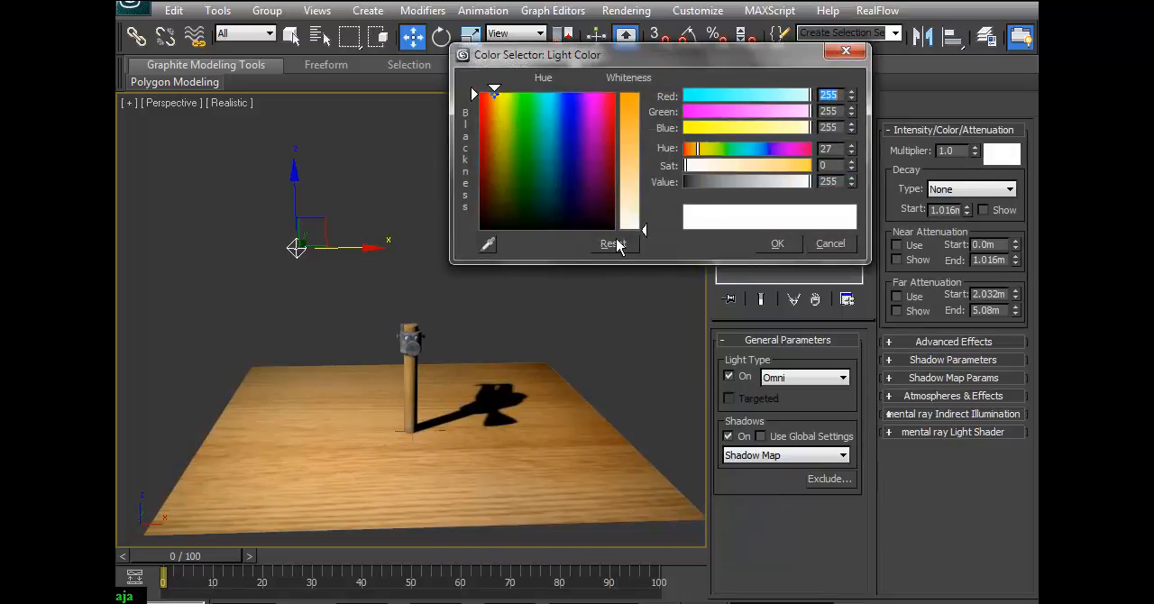
left_click_drag(646, 231, 644, 198)
left_click(508, 98)
left_click(496, 92)
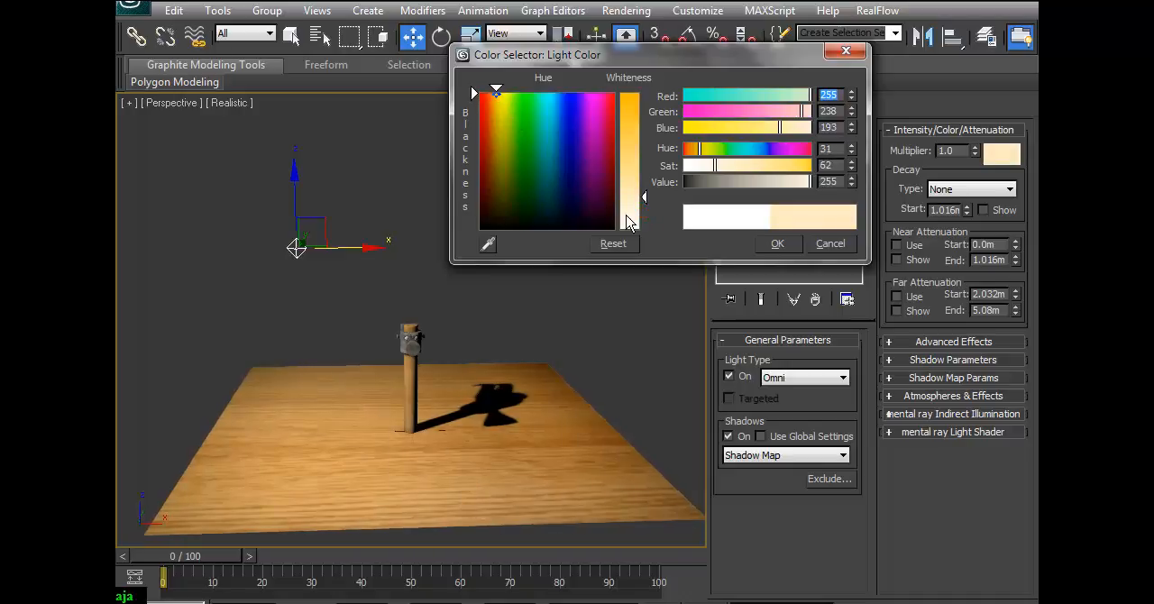
left_click(780, 243)
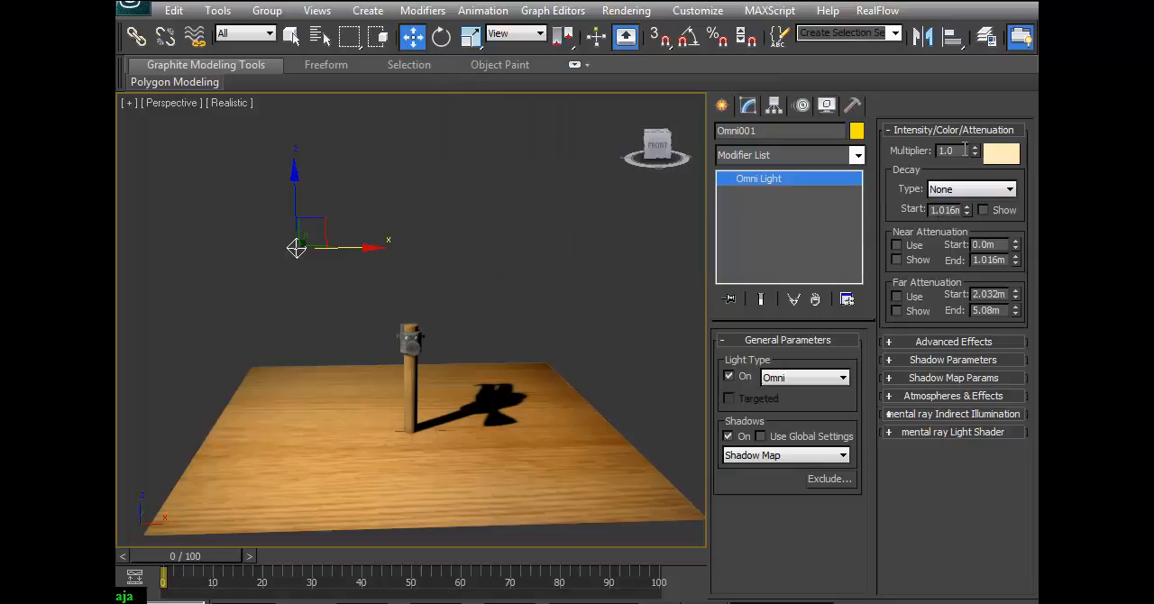
Lower the omni light's multiplier to 0.8 and set its shadow map size to 1000 and sample range to 7.0.
left_click_drag(974, 152, 976, 167)
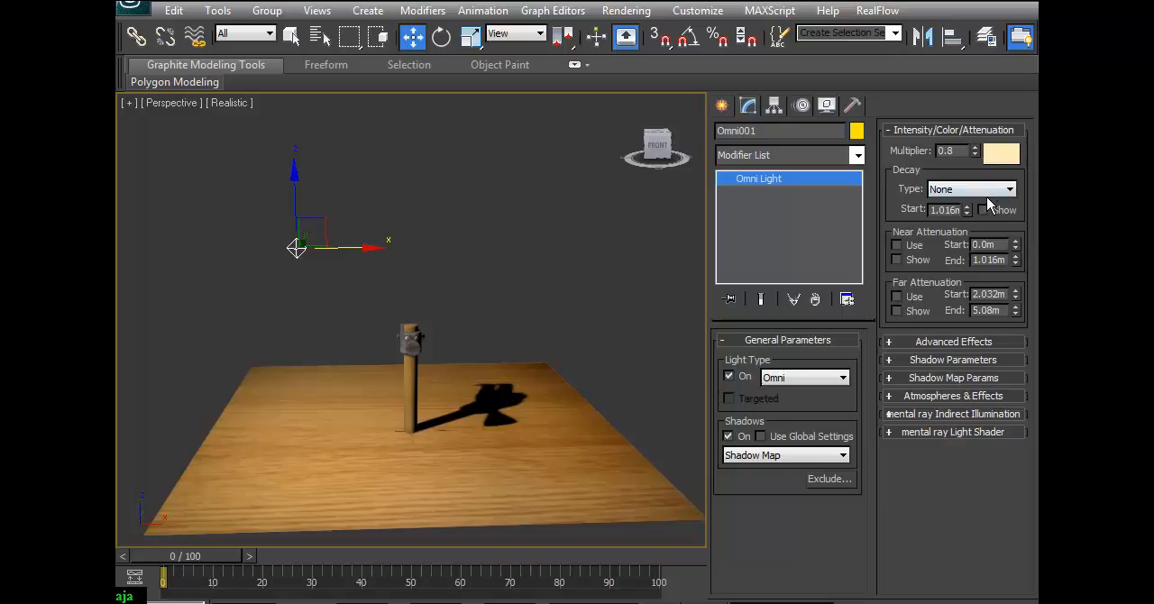
left_click(936, 360)
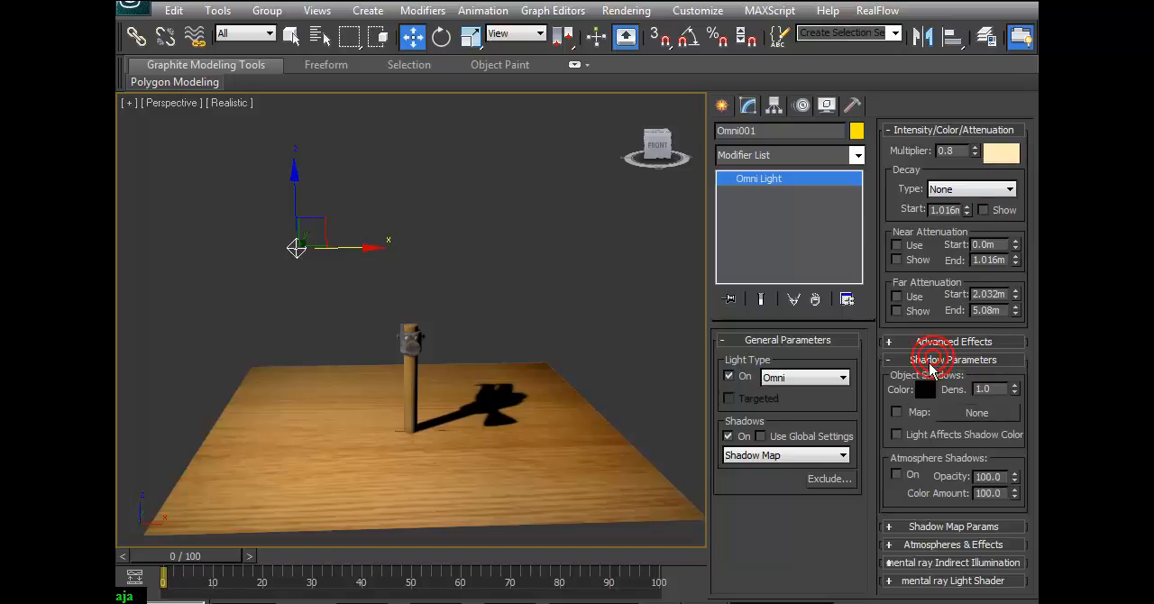
left_click(951, 528)
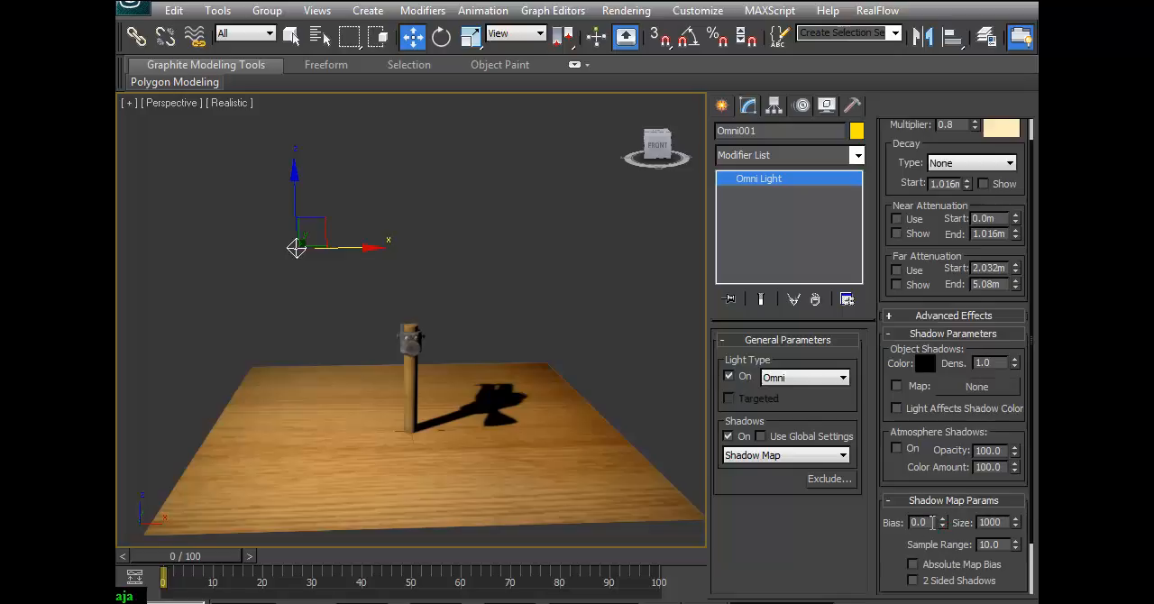
left_click(1001, 544)
double_click(1000, 521)
type("100")
double_click(998, 543)
type("7")
left_click(1004, 523)
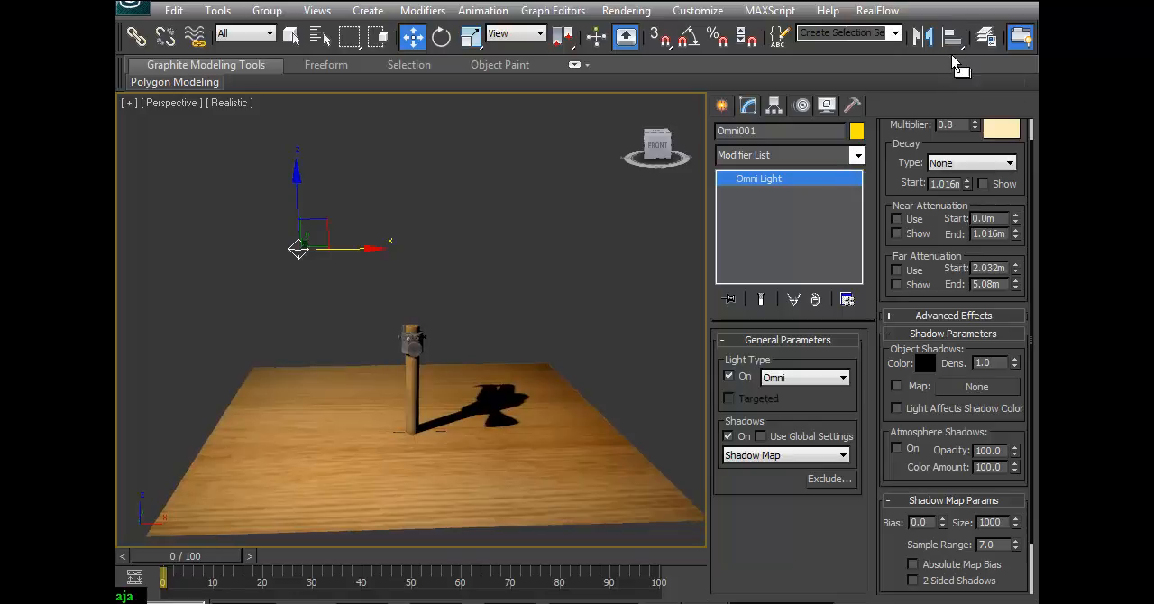
Test-render the perspective view showing the whole floor and once more from close up on the hammer.
left_click_drag(951, 54, 701, 81)
left_click(1017, 40)
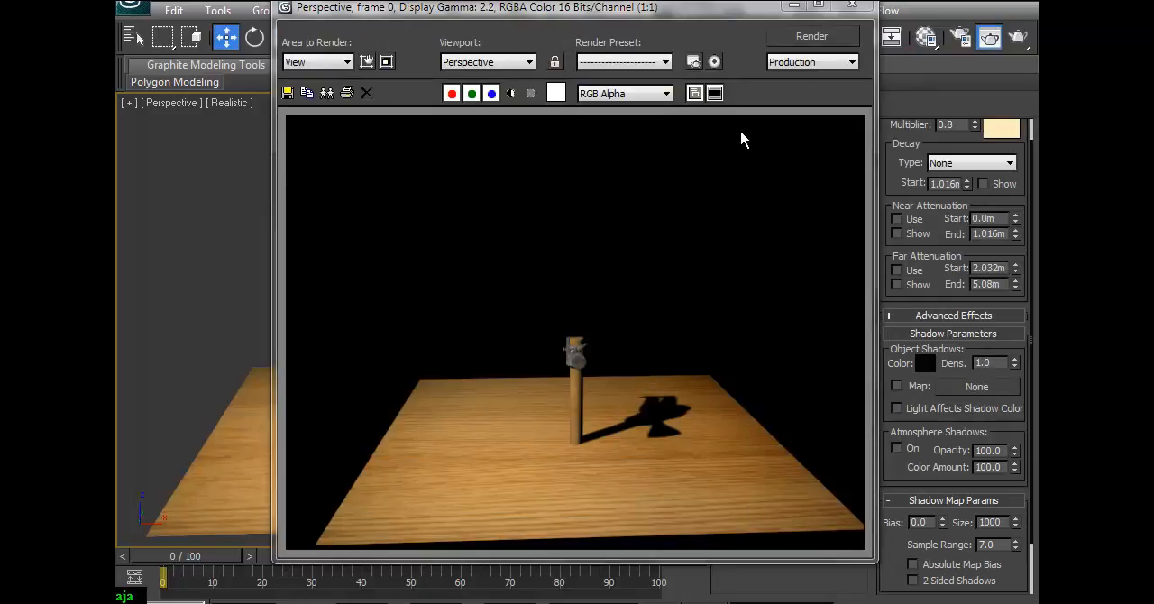
left_click(851, 6)
left_click(966, 600)
left_click_drag(536, 410, 548, 350)
middle_click_drag(576, 425, 565, 284)
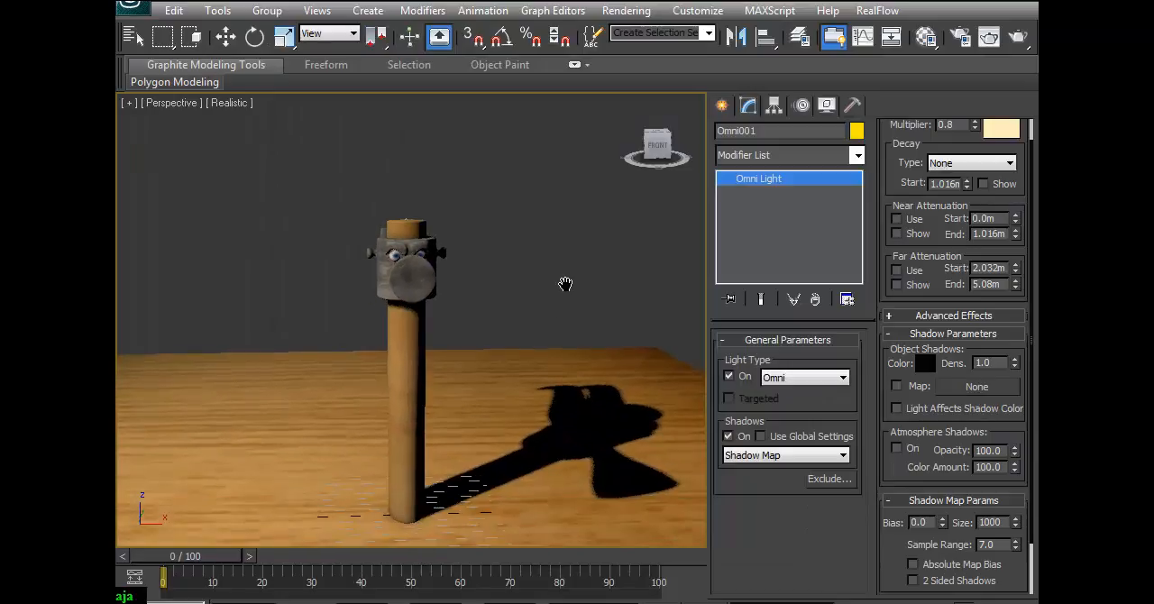
left_click(1017, 36)
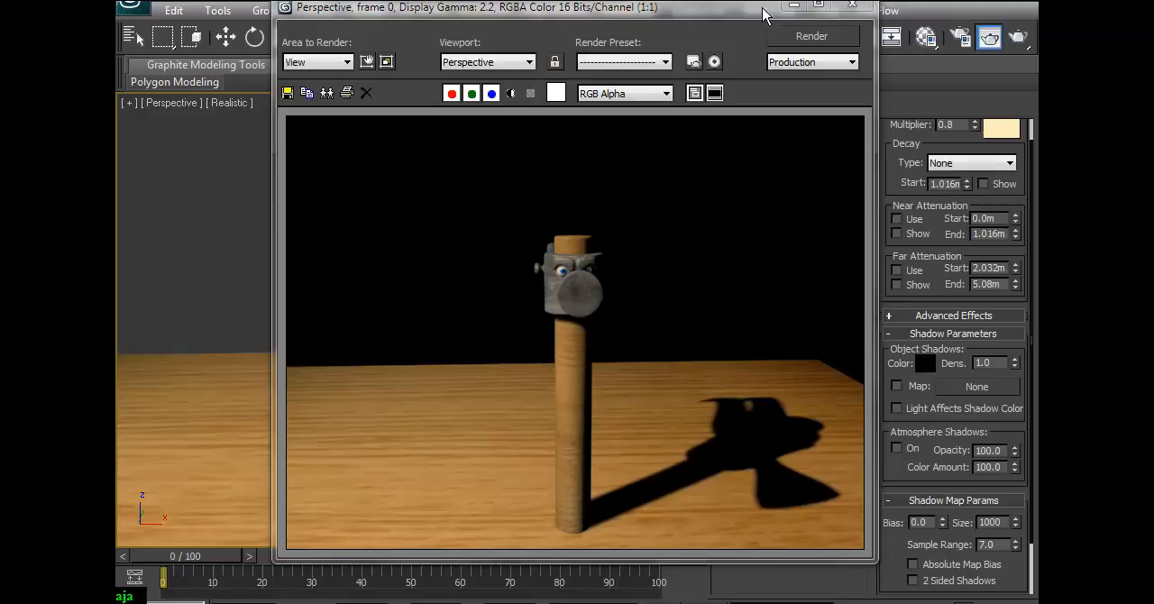
left_click(851, 7)
Clone the omni light as an independent copy and place it low on the opposite side of the hammer, near the floor.
scroll(532, 302, "down", 5)
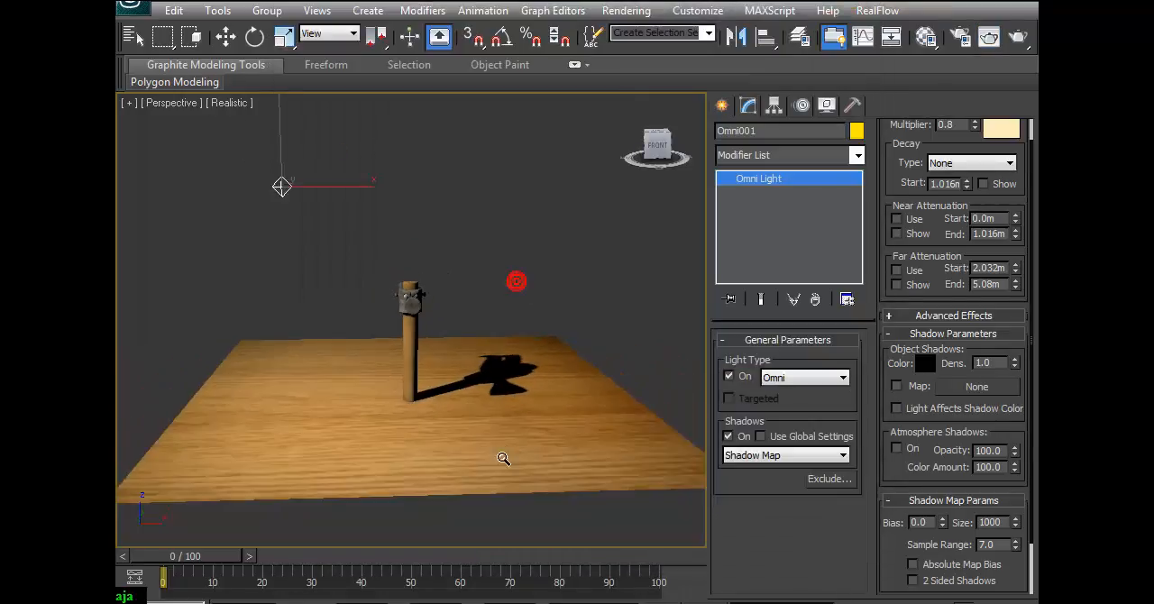
key("w")
left_click_drag(342, 200, 452, 199, "shift")
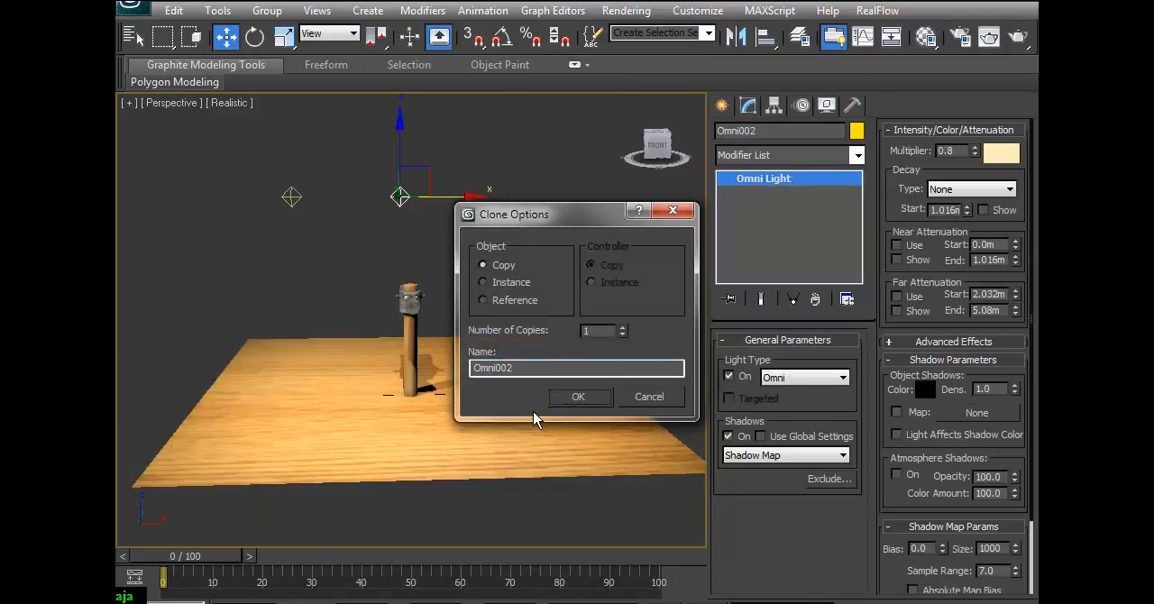
left_click(577, 399)
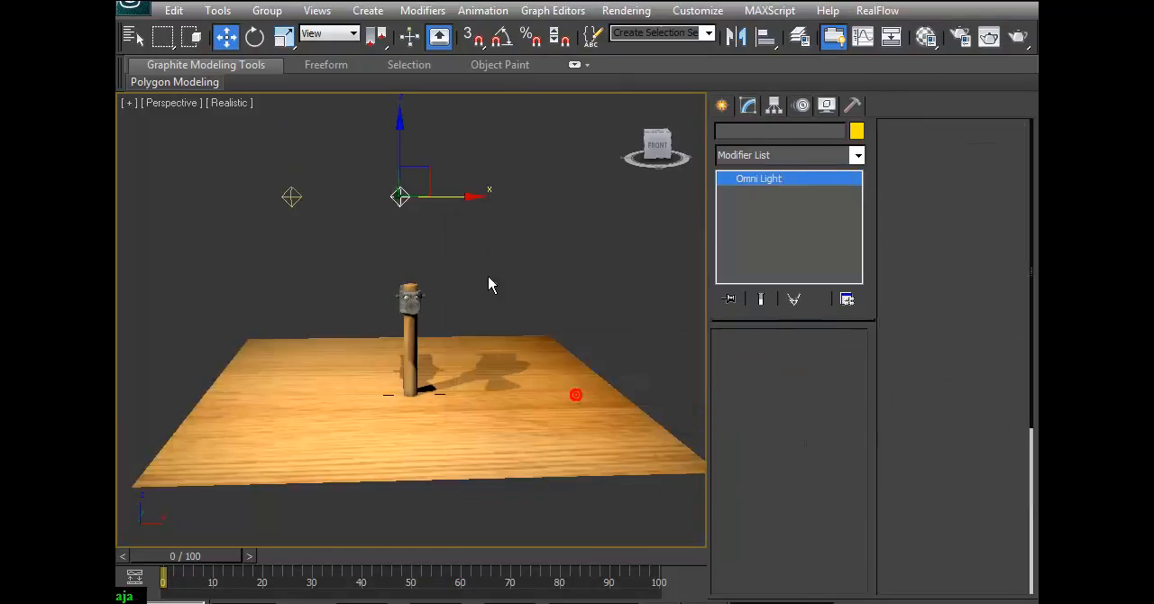
left_click_drag(431, 169, 570, 245)
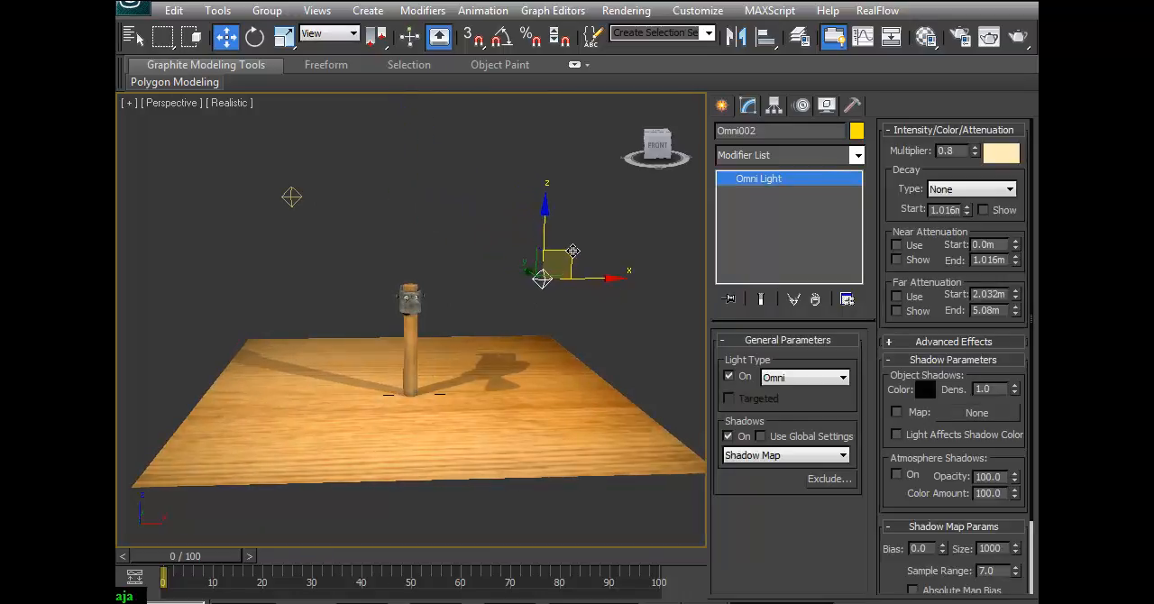
middle_click_drag(546, 304, 595, 272, "alt")
left_click_drag(547, 207, 539, 293)
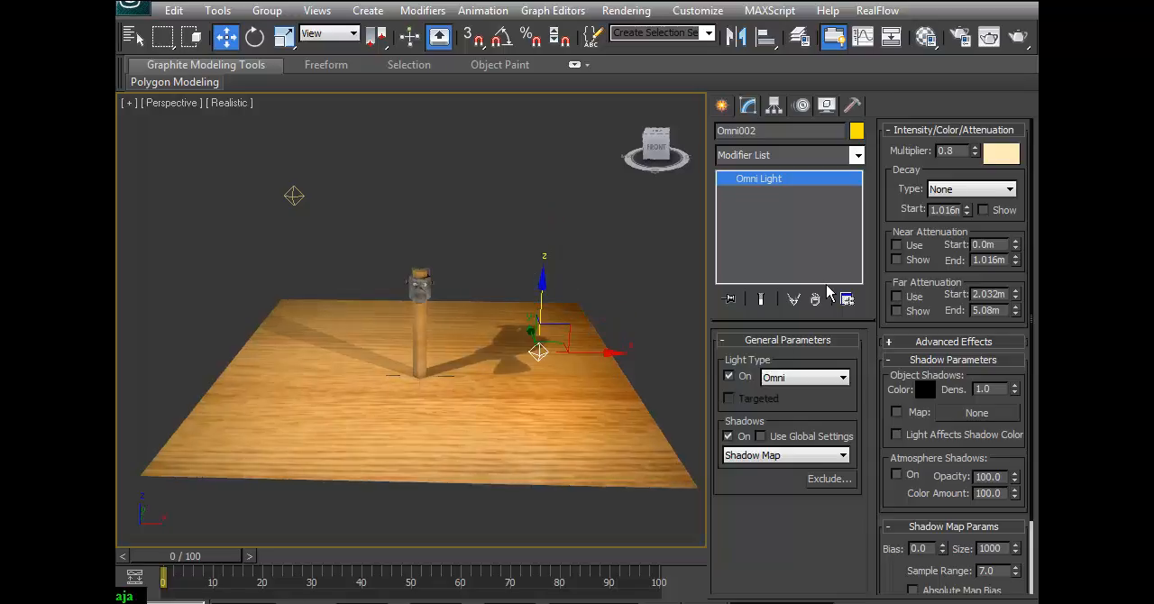
Turn off shadows for the copied omni light and reduce its multiplier to 0.2.
left_click(728, 436)
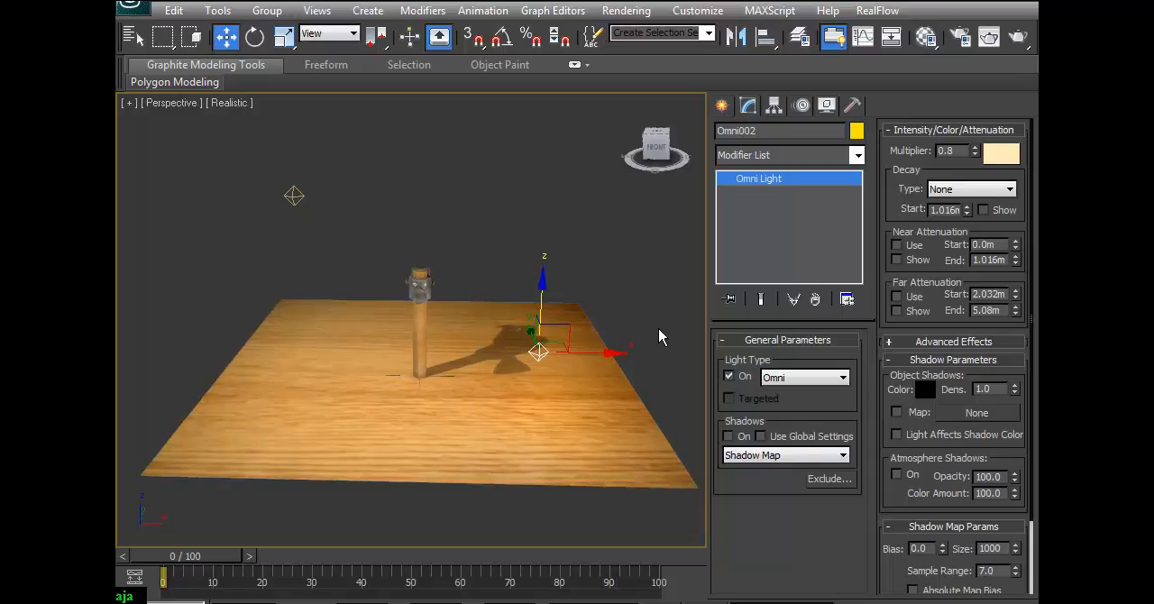
double_click(952, 150)
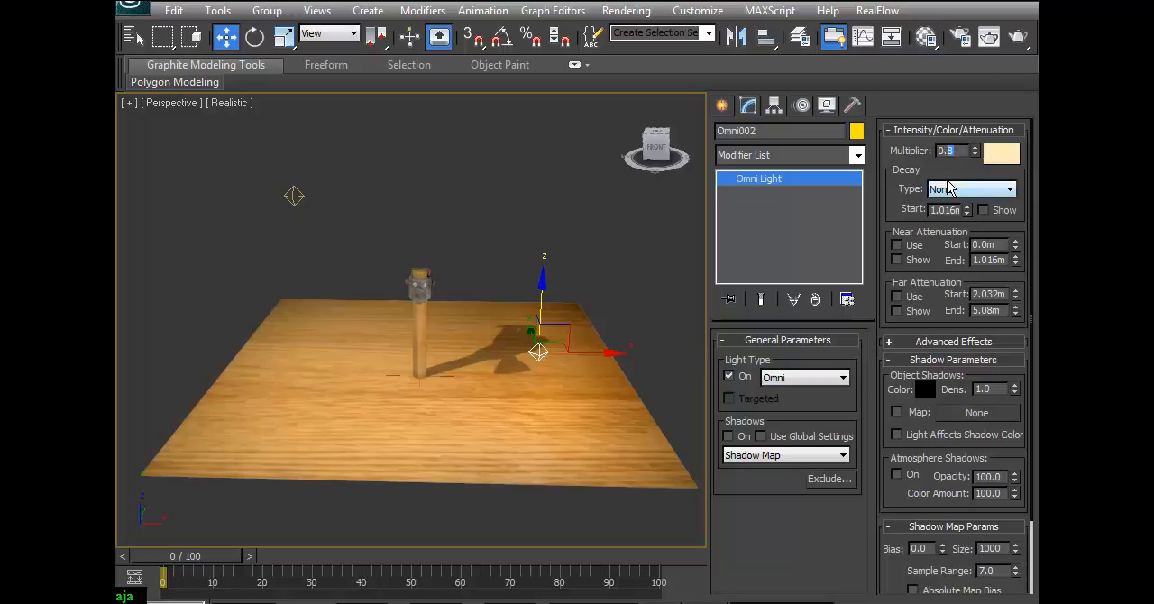
type("0.3")
key("Return")
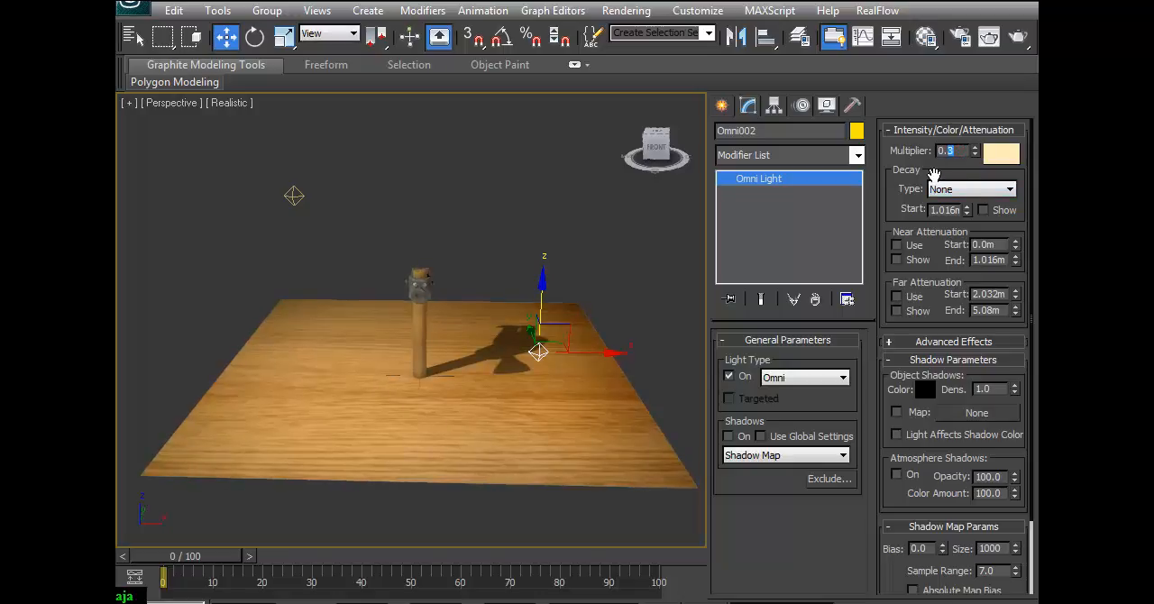
key("Return")
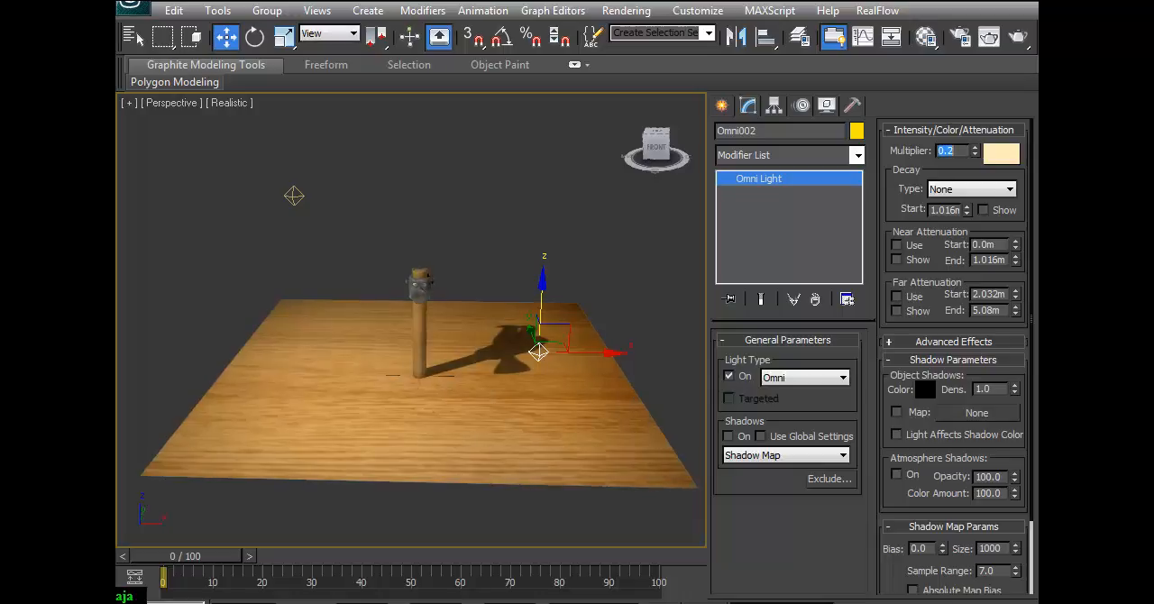
Set the low fill light's color to a pale violet-blue (Red 190, Green 185, Blue 232).
left_click(999, 154)
left_click_drag(571, 123, 572, 138)
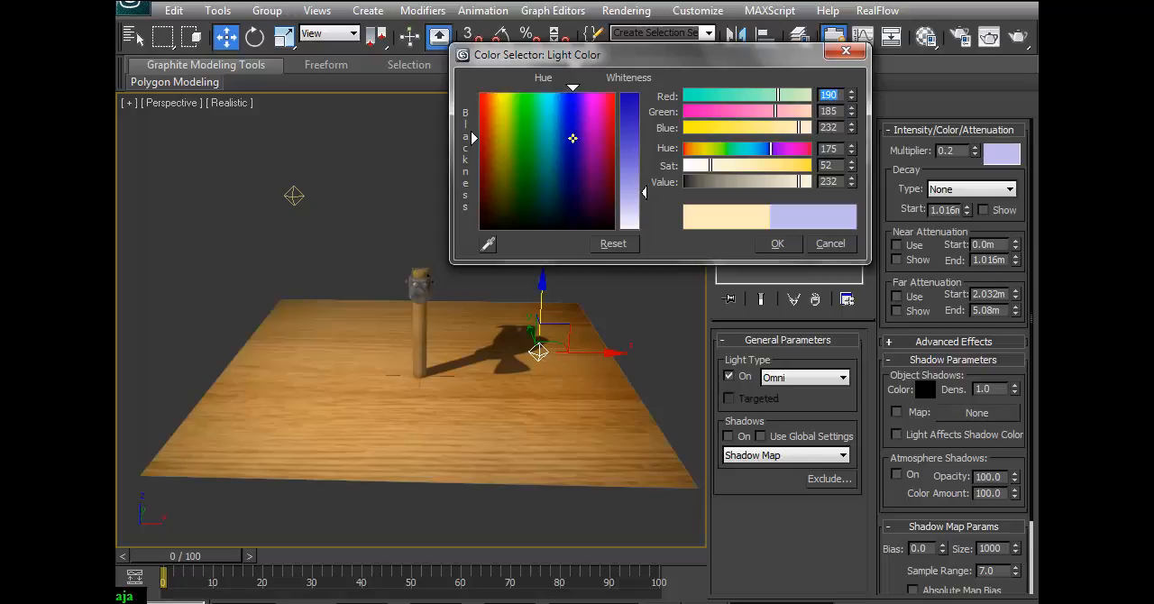
left_click(780, 247)
Test-render the perspective view close up on the hammer from a slightly raised angle to check the fill light.
key("alt+z")
left_click_drag(587, 453, 604, 375)
left_click_drag(590, 330, 566, 422)
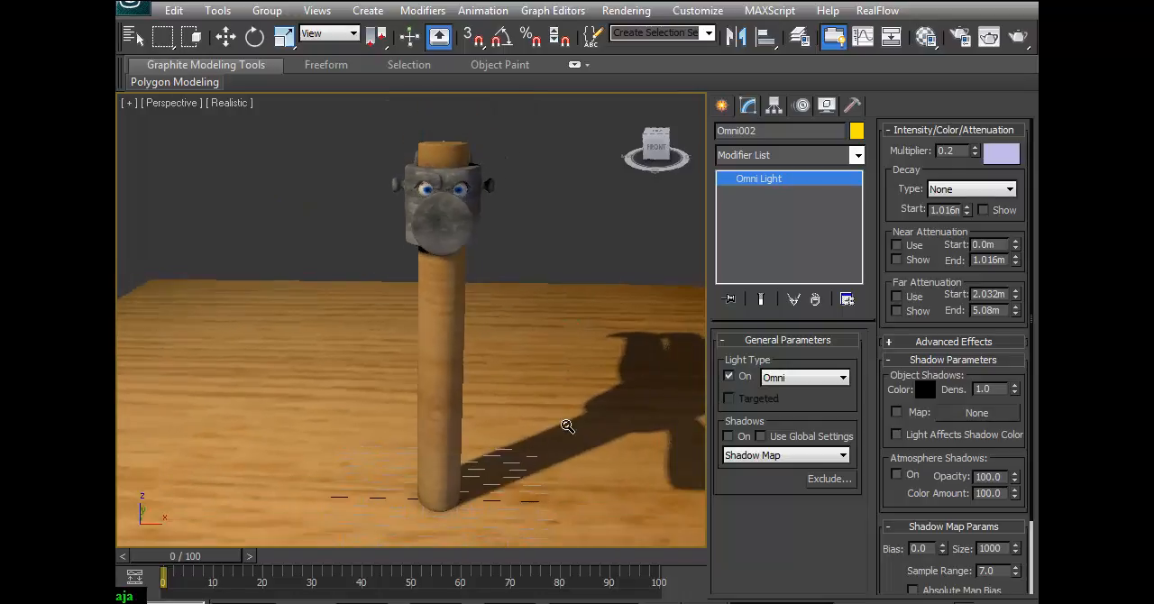
middle_click_drag(579, 376, 543, 361)
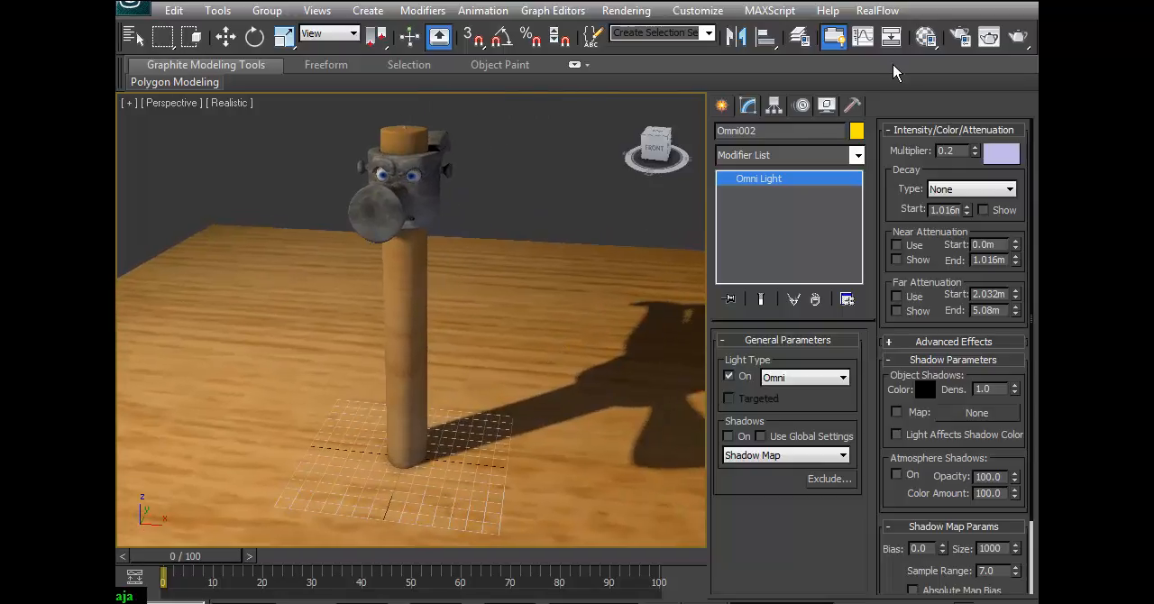
left_click(1017, 36)
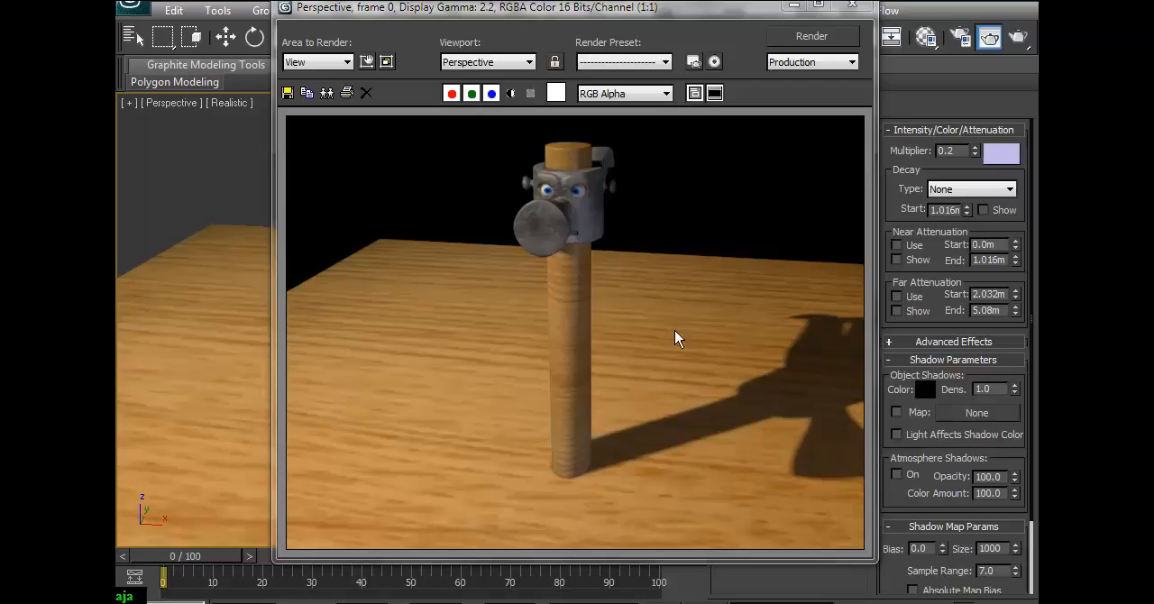
left_click(852, 6)
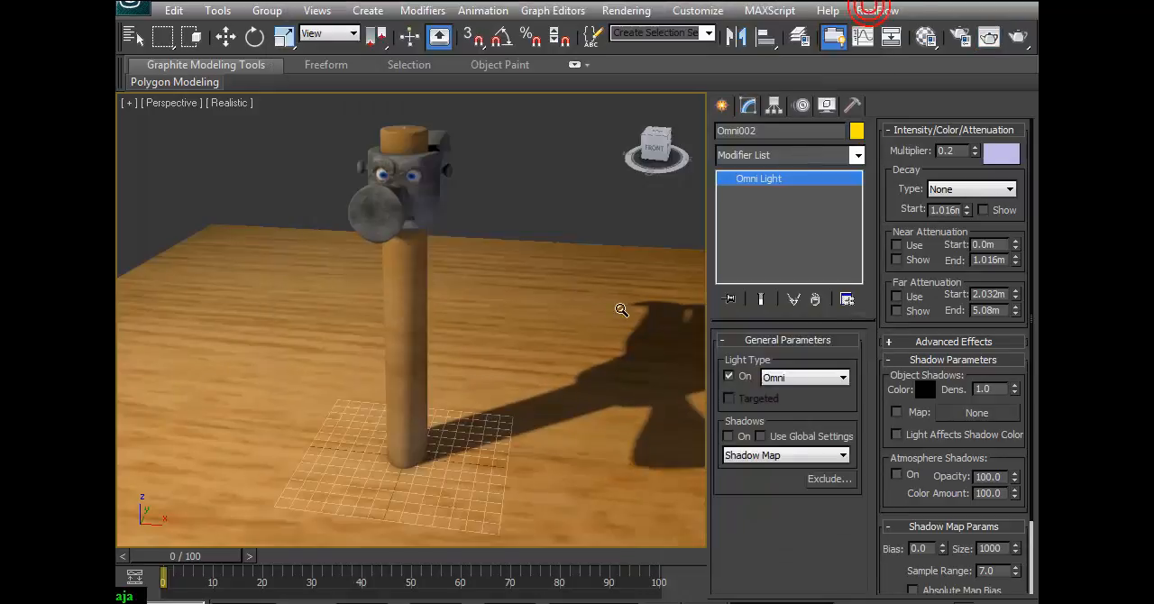
Clone the warm shadow-casting omni light backward along Y as an independent copy behind the hammer.
middle_click_drag(497, 268, 493, 464, "ctrl+alt")
middle_click_drag(527, 399, 563, 389, "alt")
middle_click_drag(424, 399, 425, 404, "ctrl+alt")
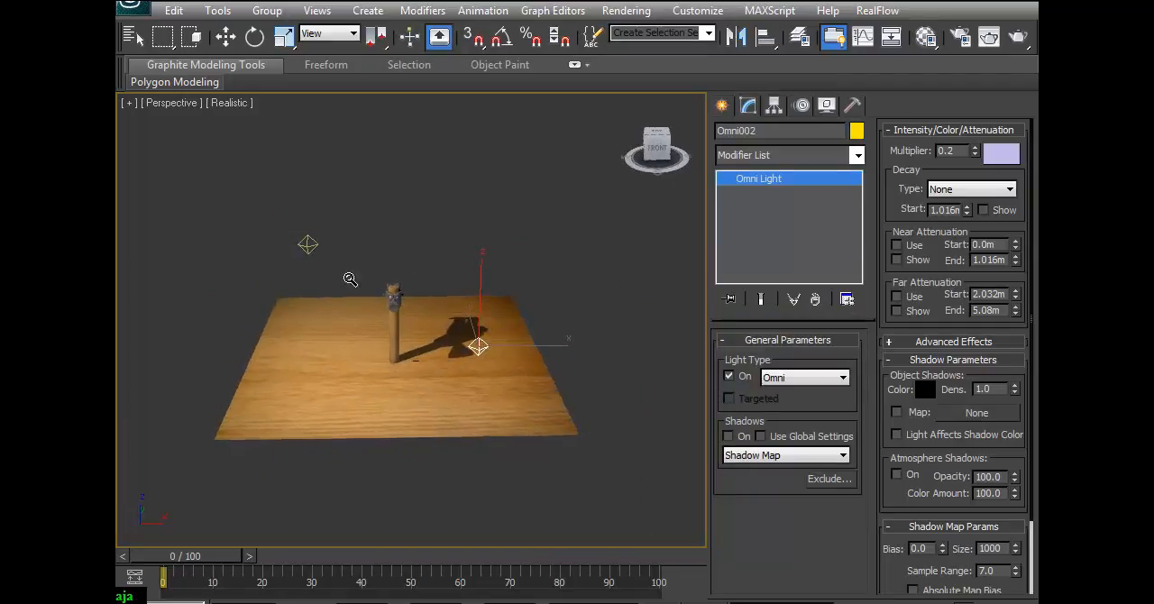
key("w")
left_click(307, 244)
middle_click_drag(374, 265, 333, 280, "alt")
left_click_drag(345, 223, 403, 190, "shift")
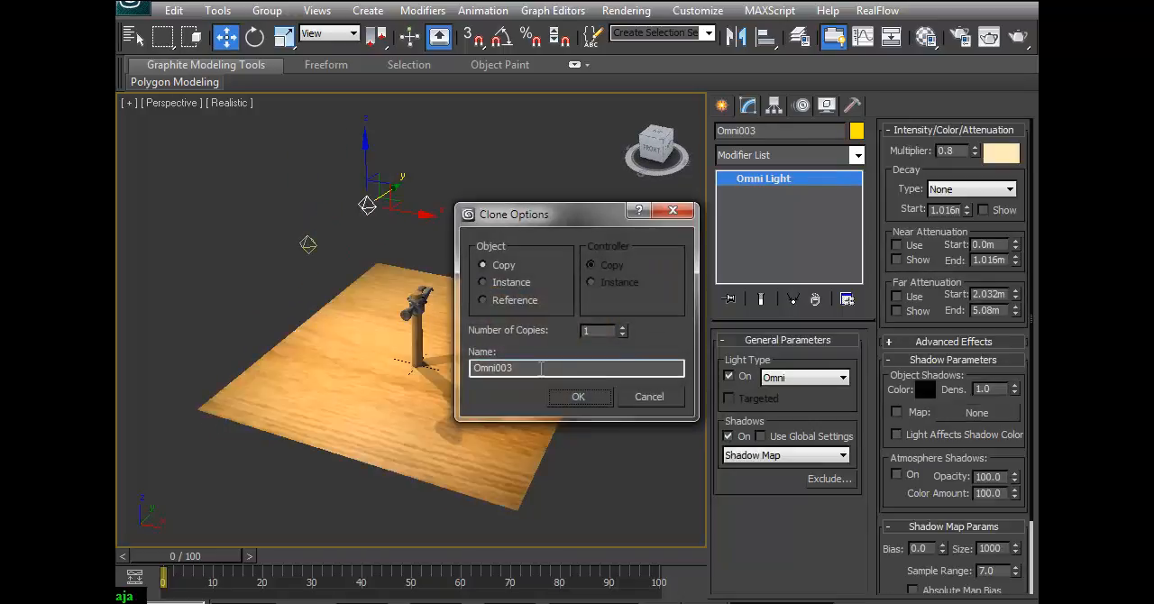
left_click(577, 397)
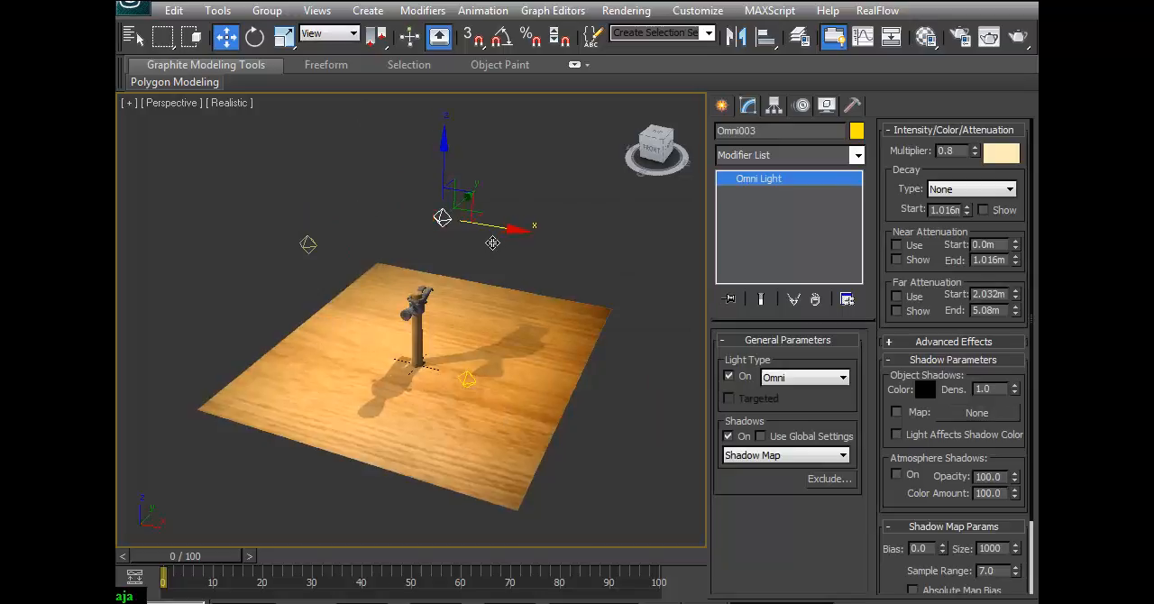
Shift the third omni light so it sits above and behind the hammer, in line with the handle.
left_click_drag(472, 196, 485, 181)
middle_click_drag(409, 311, 456, 276, "alt")
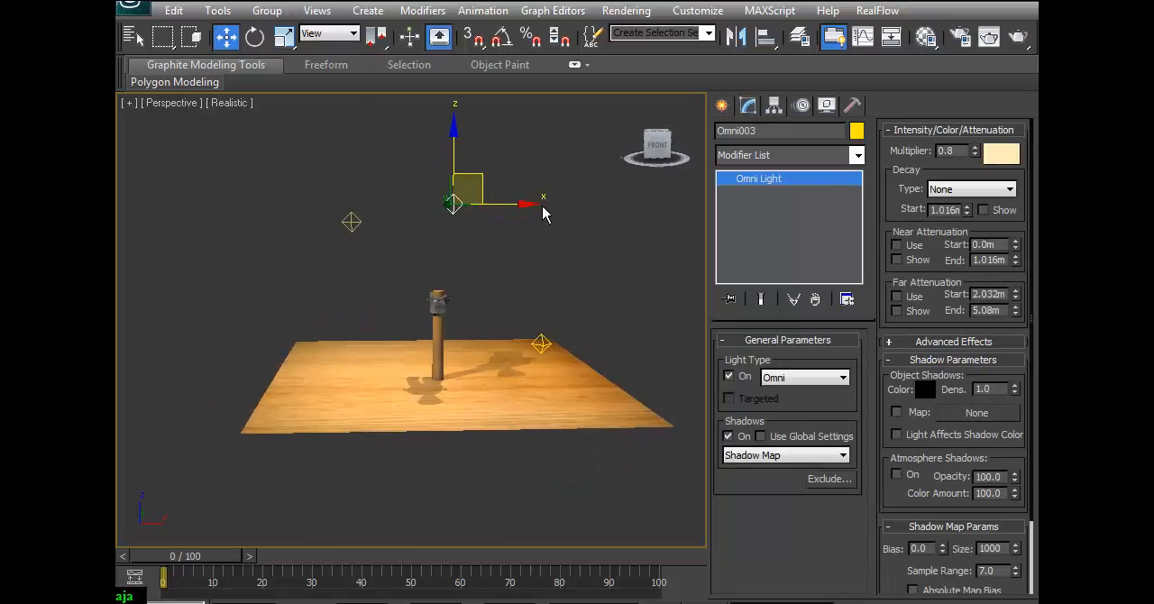
left_click_drag(534, 202, 514, 198)
mouse_move(504, 255)
middle_mouse_down("alt")
mouse_move(482, 254)
mouse_move(494, 258)
middle_mouse_up("alt")
Set the back light's color to orange (Red 255, Green 200, Blue 52) and turn off its shadows.
left_click(955, 602)
mouse_move(508, 362)
left_mouse_down()
mouse_move(515, 315)
mouse_move(507, 349)
left_mouse_up()
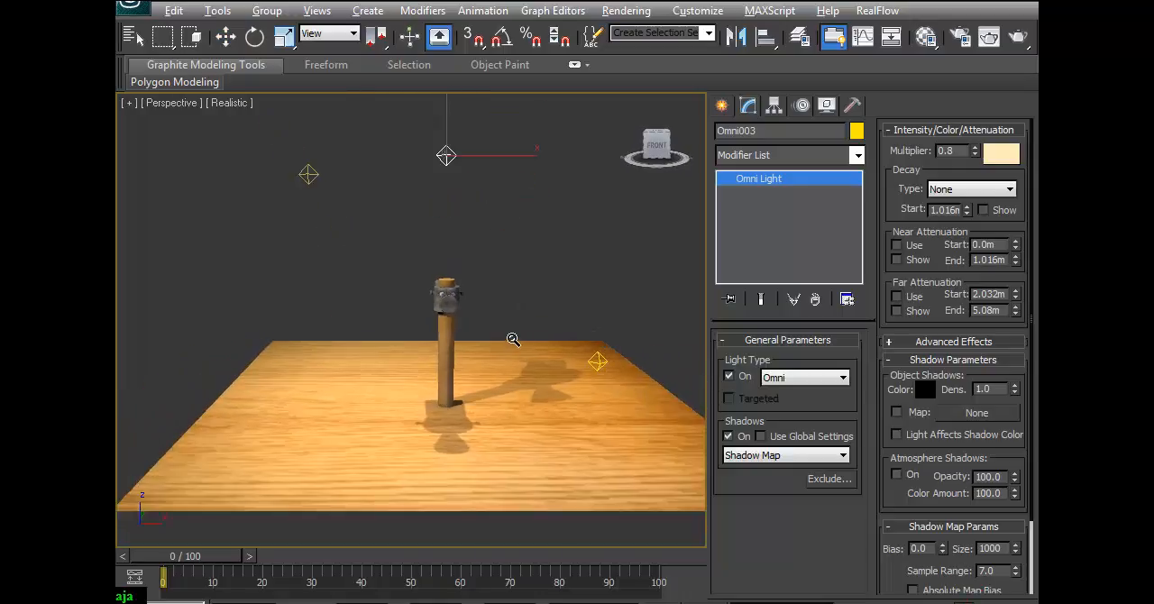
middle_click_drag(476, 366, 432, 199, "alt")
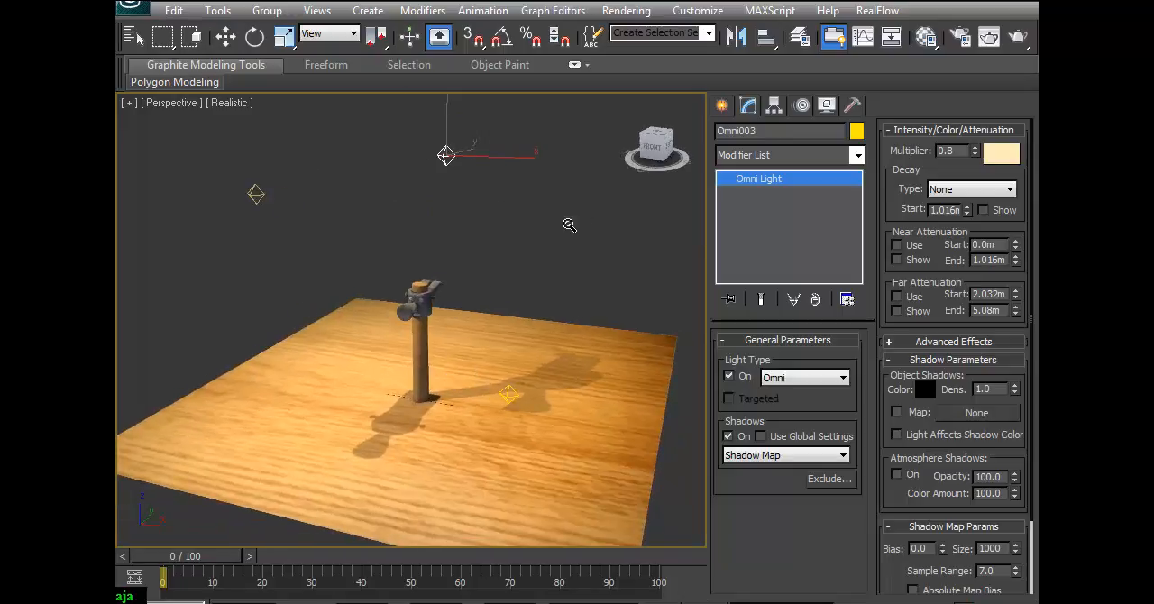
middle_click_drag(514, 262, 548, 258, "alt")
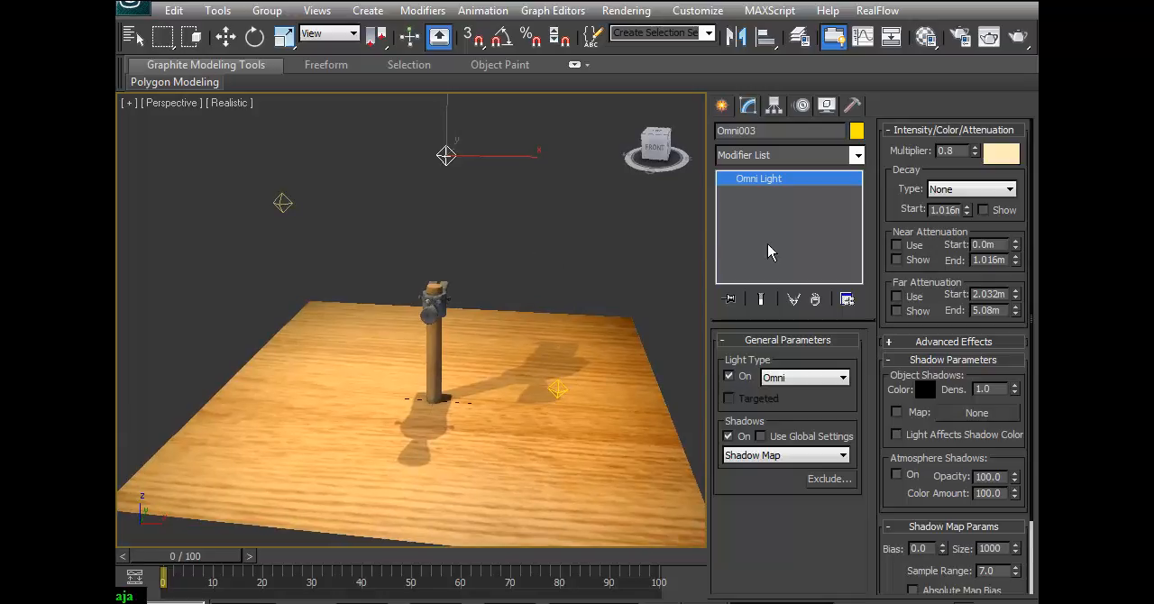
left_click(1010, 156)
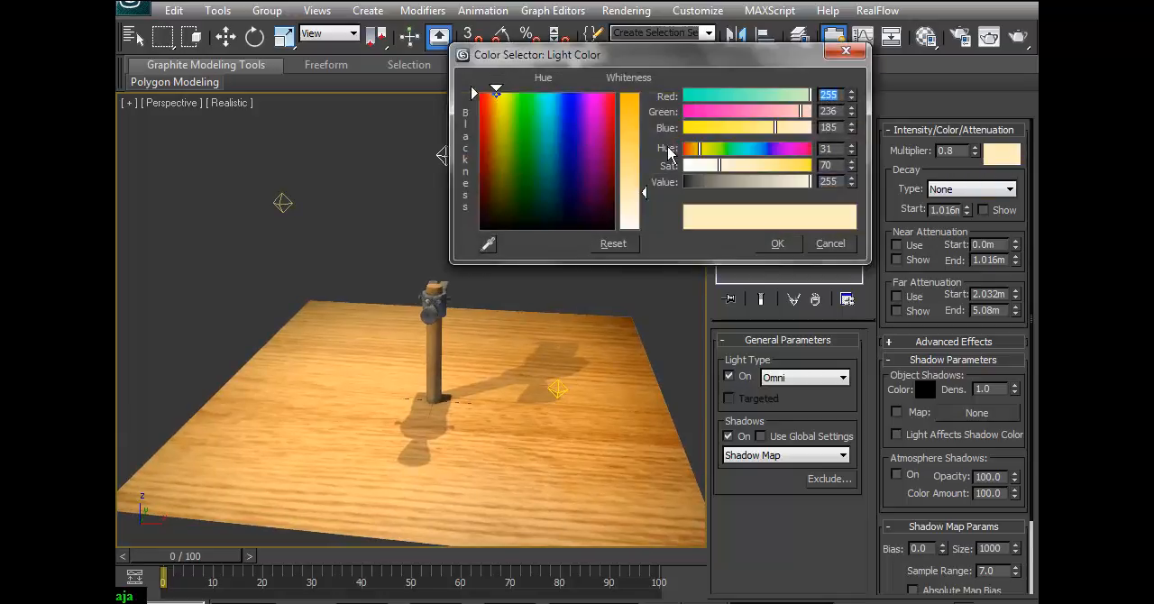
left_click_drag(644, 198, 644, 121)
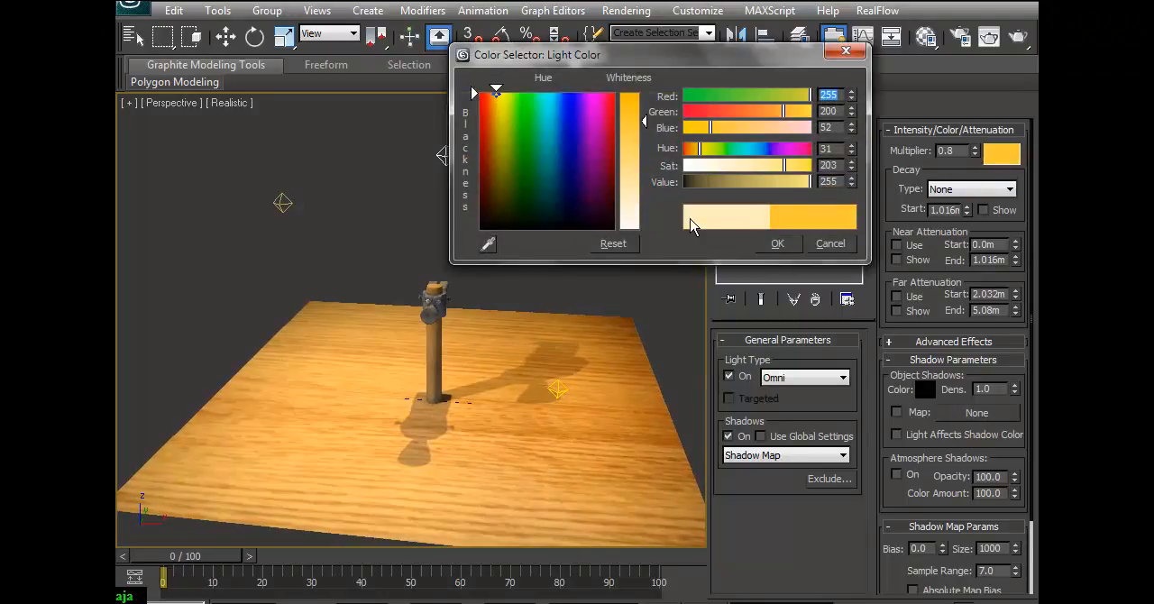
left_click(775, 244)
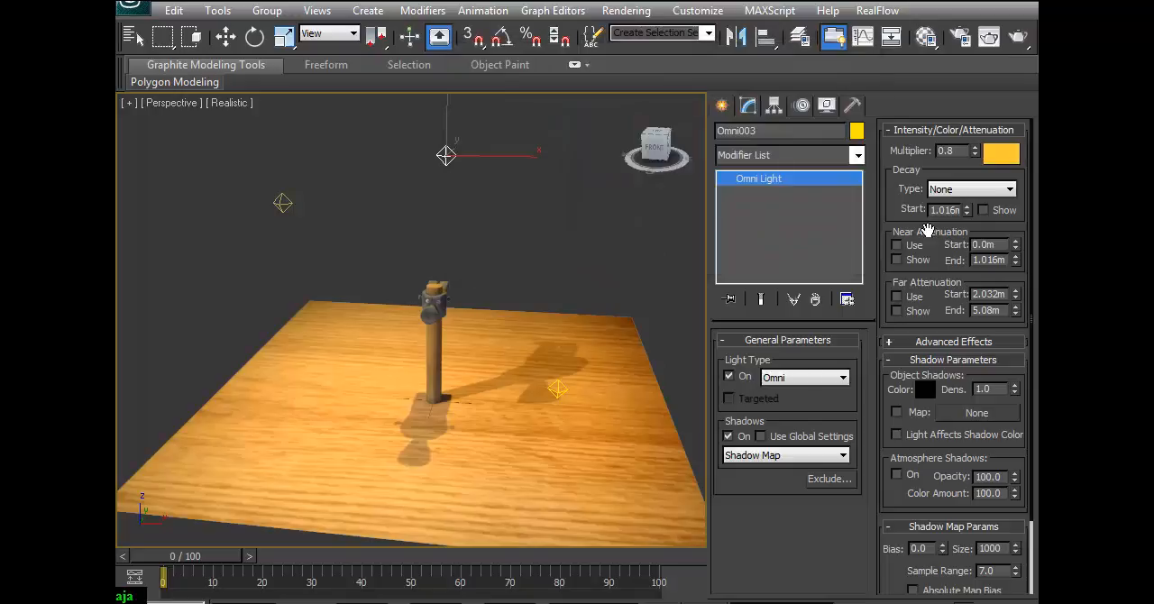
left_click(729, 436)
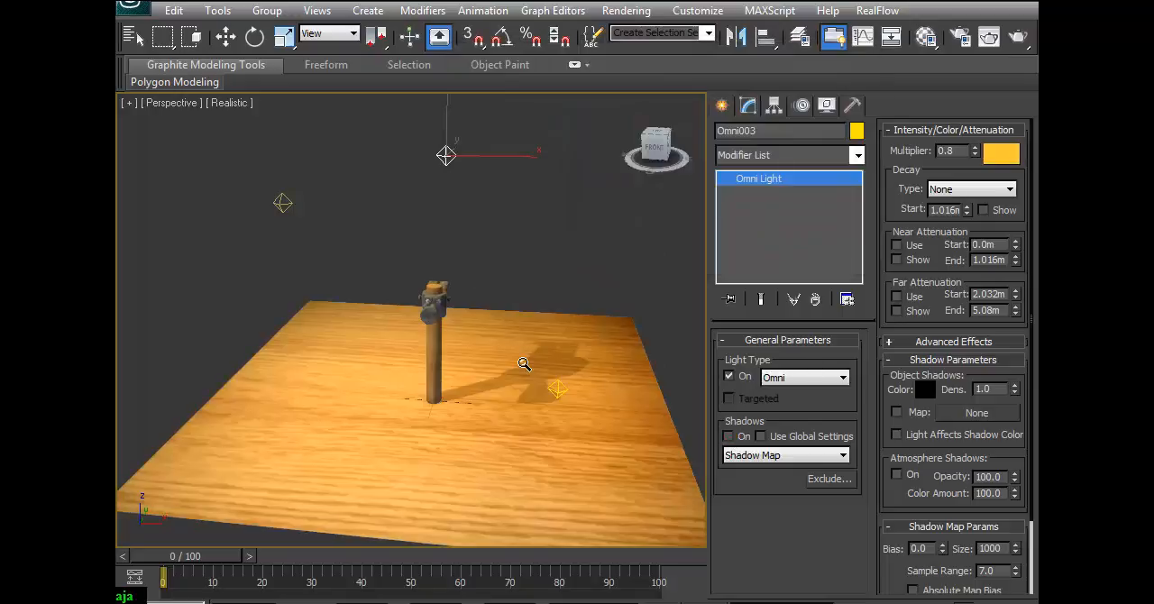
Test-render a close-up of the hammer from an angled side view to check the orange back light.
scroll(553, 338, "up", 2)
left_click_drag(551, 354, 555, 304)
middle_click_drag(587, 294, 463, 288)
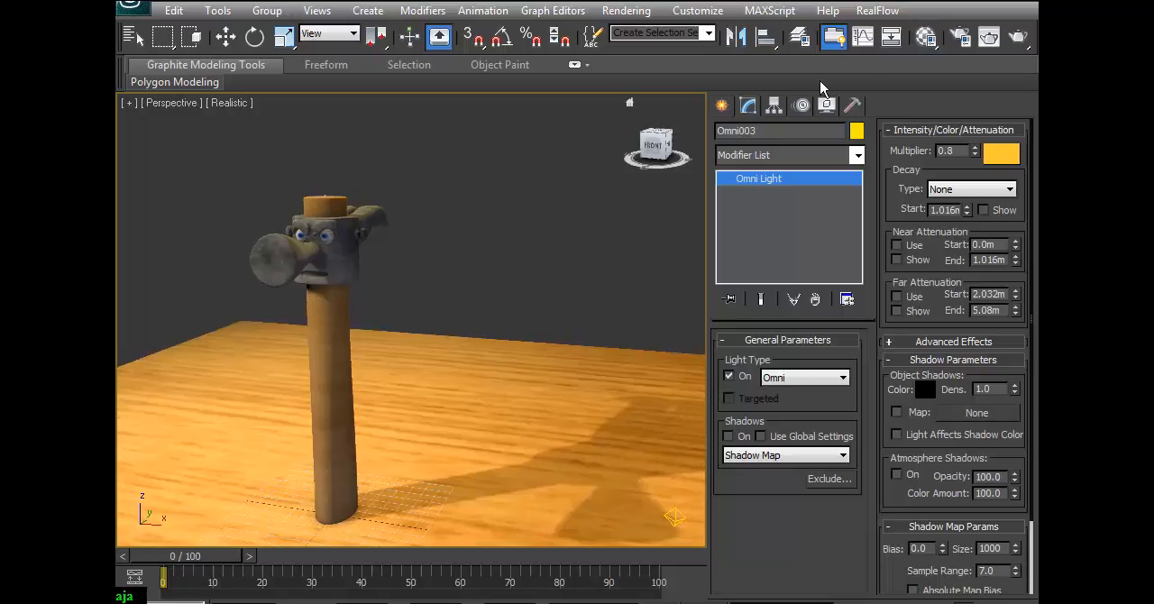
left_click(1019, 39)
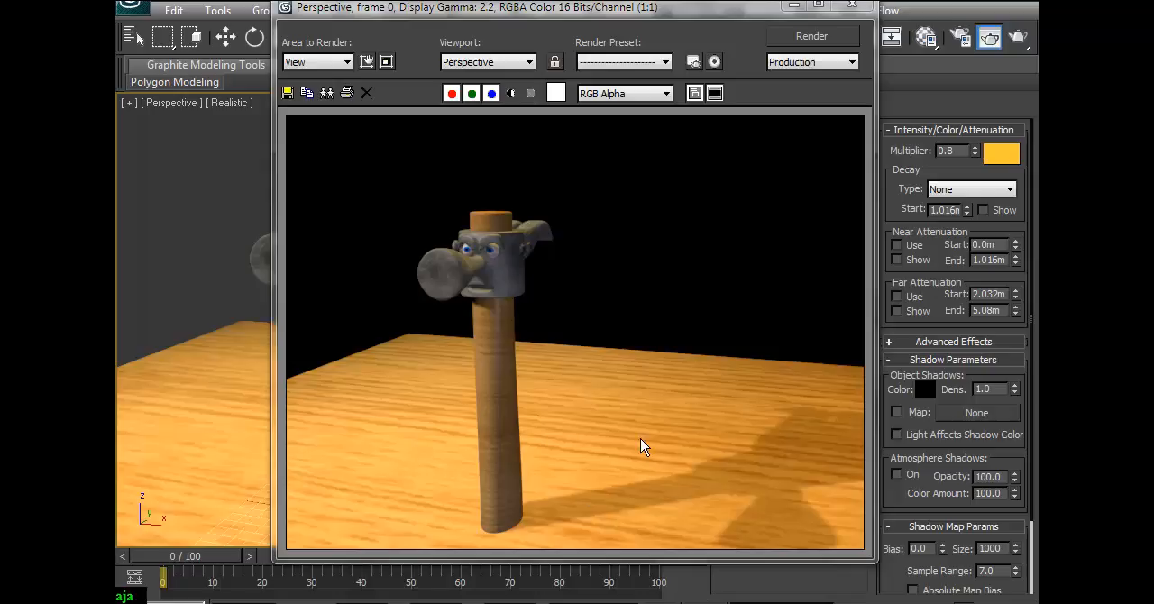
left_click(852, 4)
Delete the orange omni back light above and behind the hammer.
middle_click_drag(532, 270, 507, 405, "ctrl+alt")
key("w")
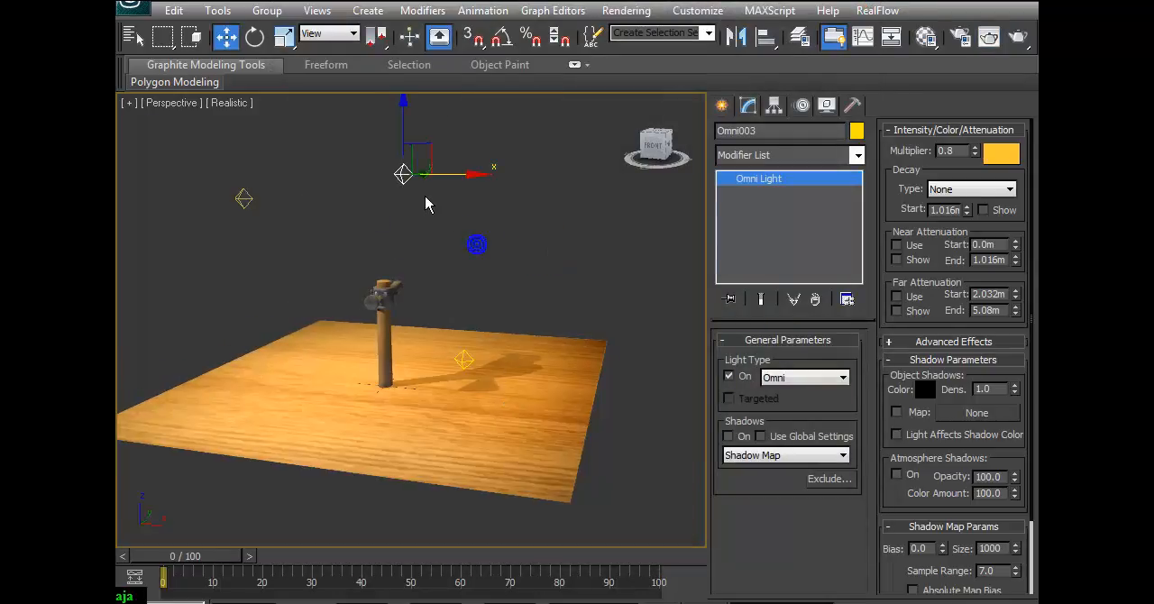
middle_click_drag(431, 234, 456, 229, "alt")
left_click(451, 221)
left_click(402, 176)
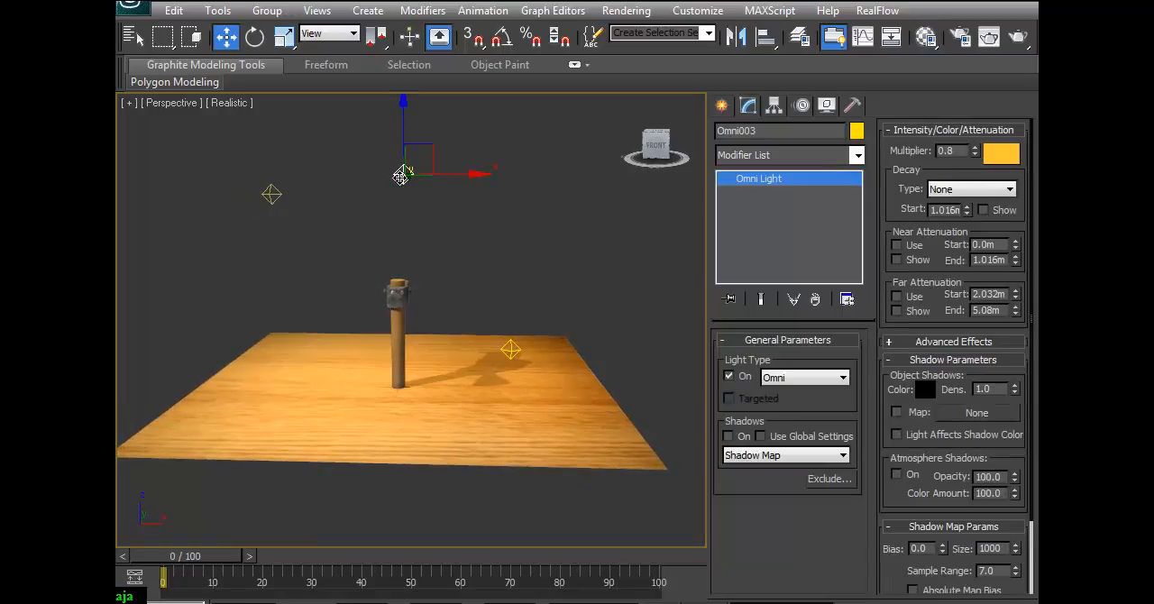
key("Delete")
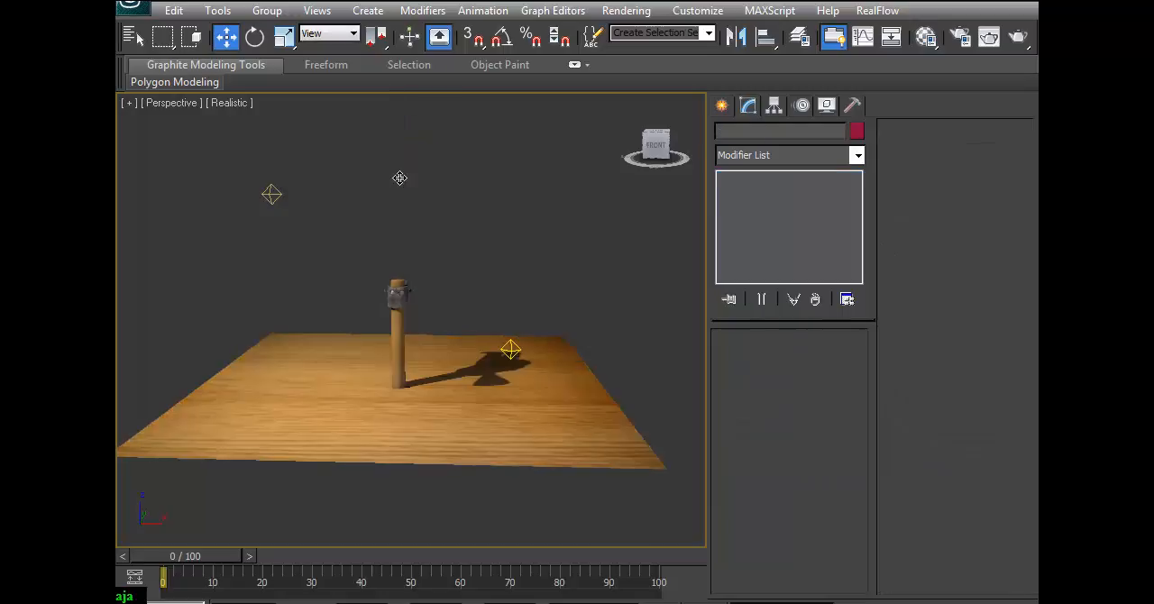
Place a standard Skylight on the wooden floor beside the hammer, on the key light's side.
left_click(721, 106)
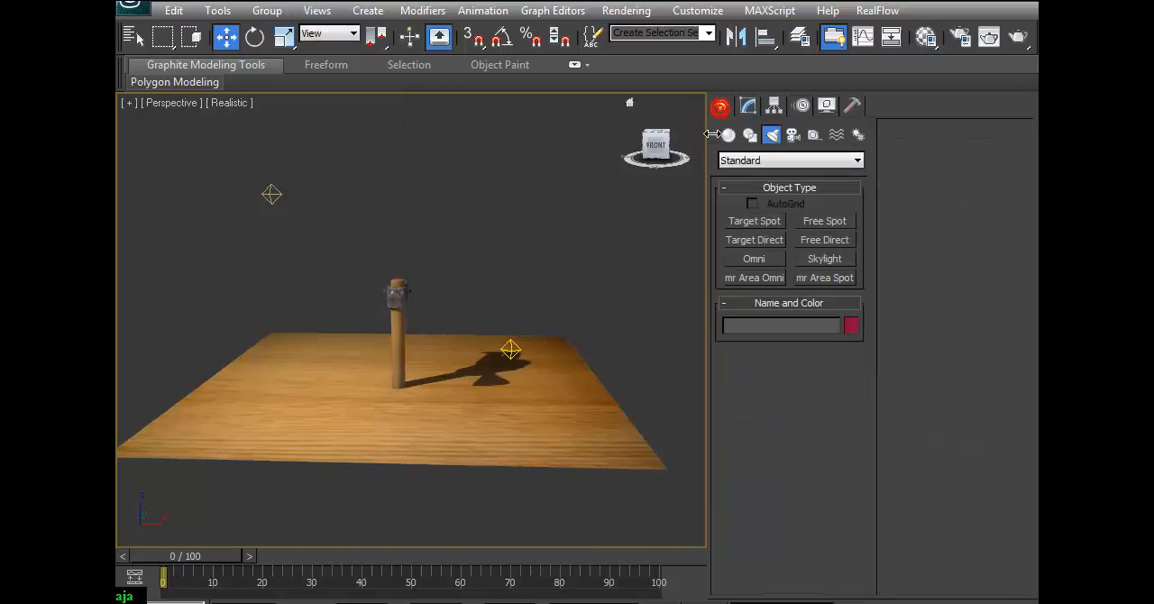
left_click(822, 262)
left_click(278, 375)
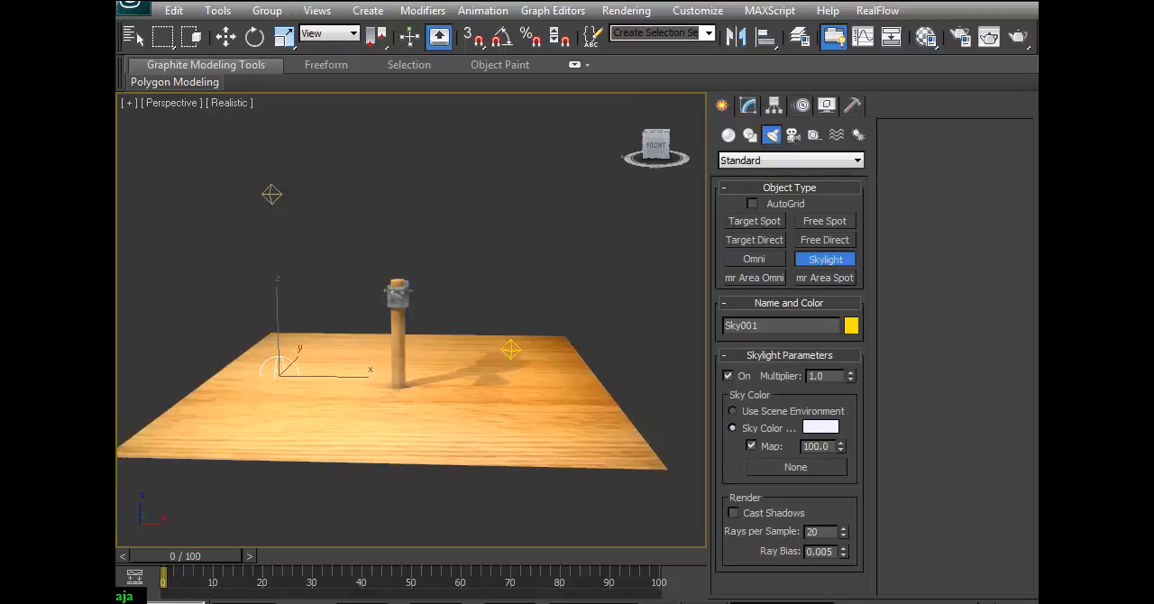
Test-render a front view of the hammer to check the added skylight.
left_click(879, 598)
left_click_drag(389, 433, 397, 400)
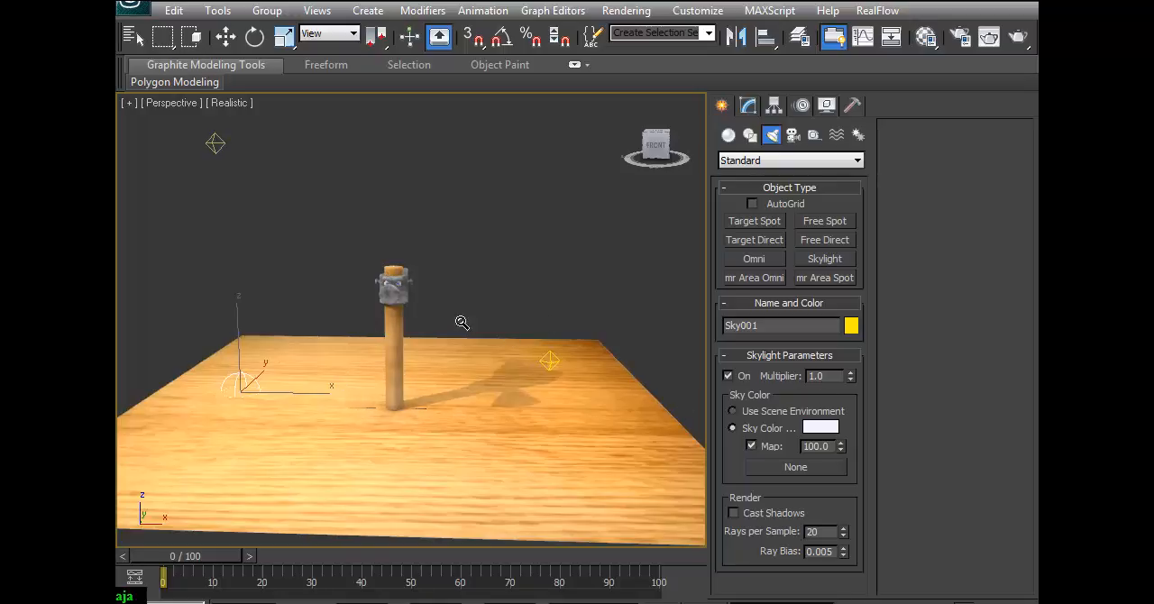
left_click_drag(552, 289, 546, 284)
left_click(988, 36)
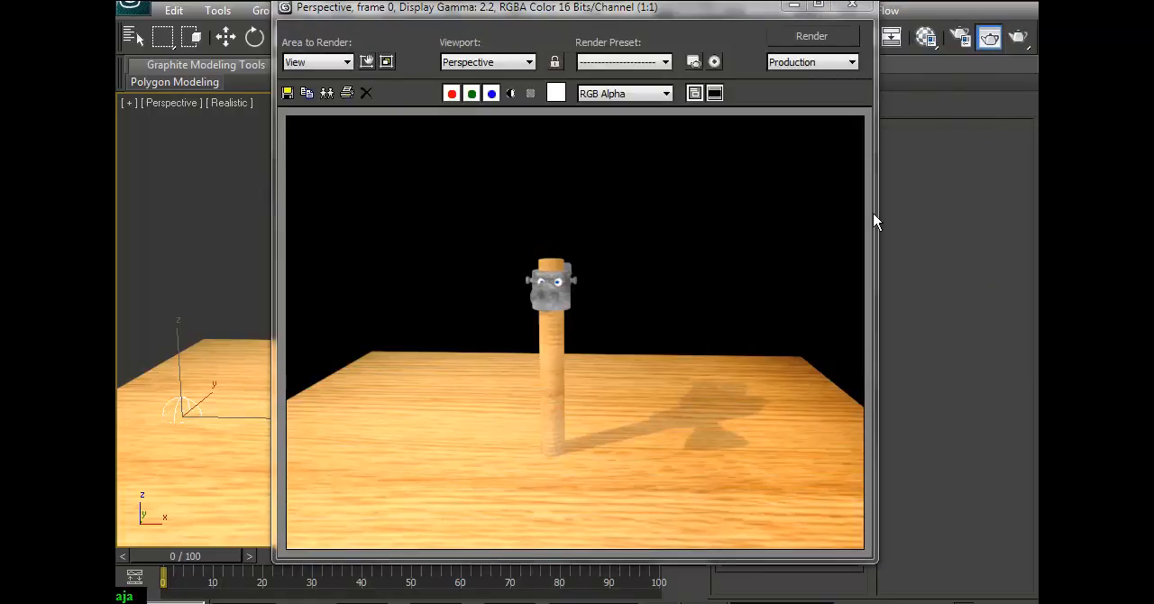
left_click(858, 6)
Set the skylight's multiplier to 0.4.
left_click_drag(310, 375, 303, 411)
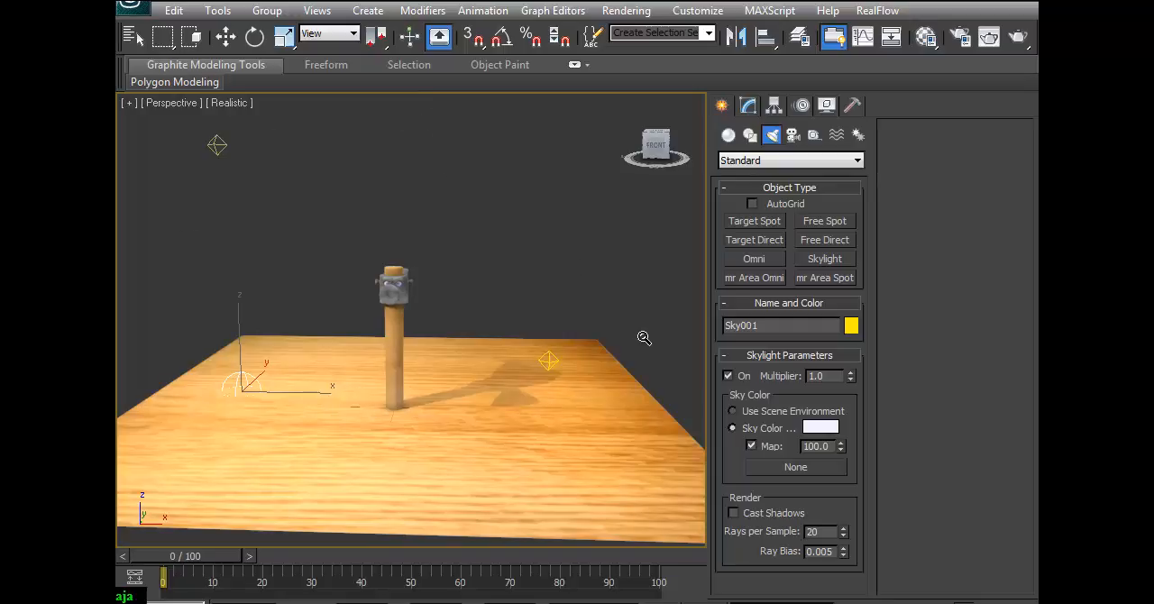
mouse_move(357, 400)
left_mouse_down()
mouse_move(366, 360)
mouse_move(363, 382)
left_mouse_up()
mouse_move(327, 272)
left_mouse_down()
mouse_move(330, 303)
mouse_move(331, 291)
left_mouse_up()
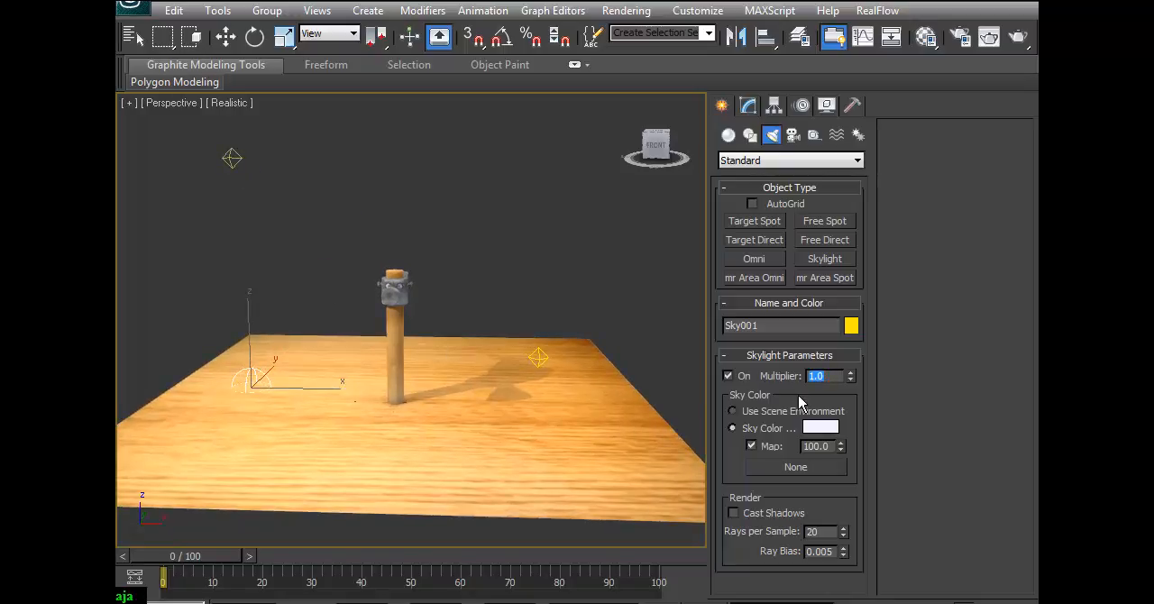
type(".4")
key("Return")
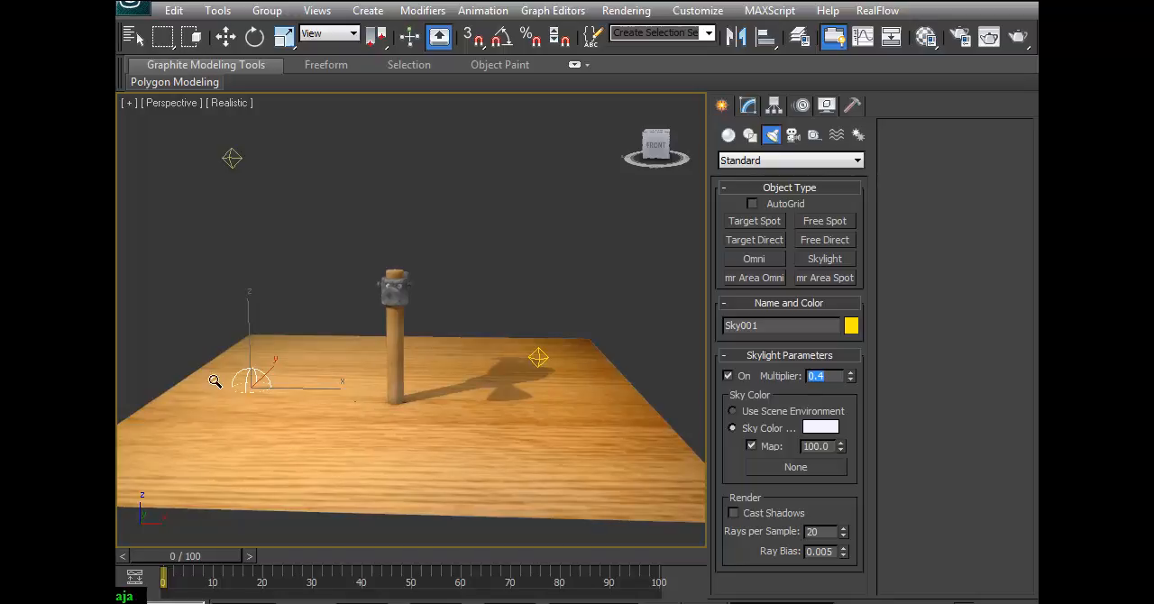
Set the warm key omni light's multiplier to 0.5.
right_click(274, 207)
left_click(226, 161)
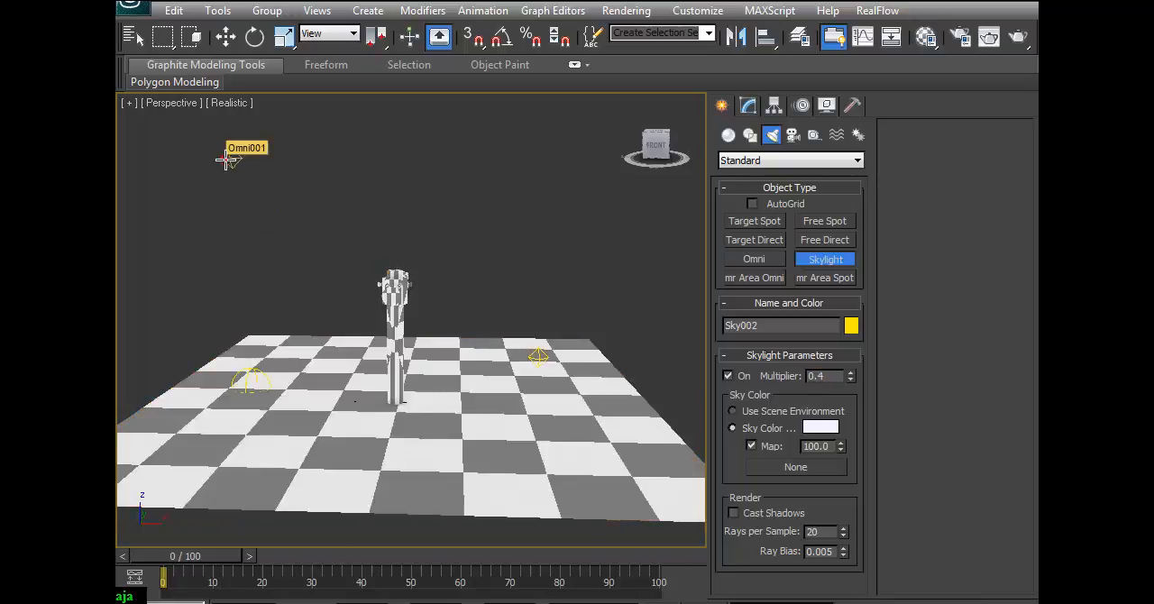
left_click(227, 37)
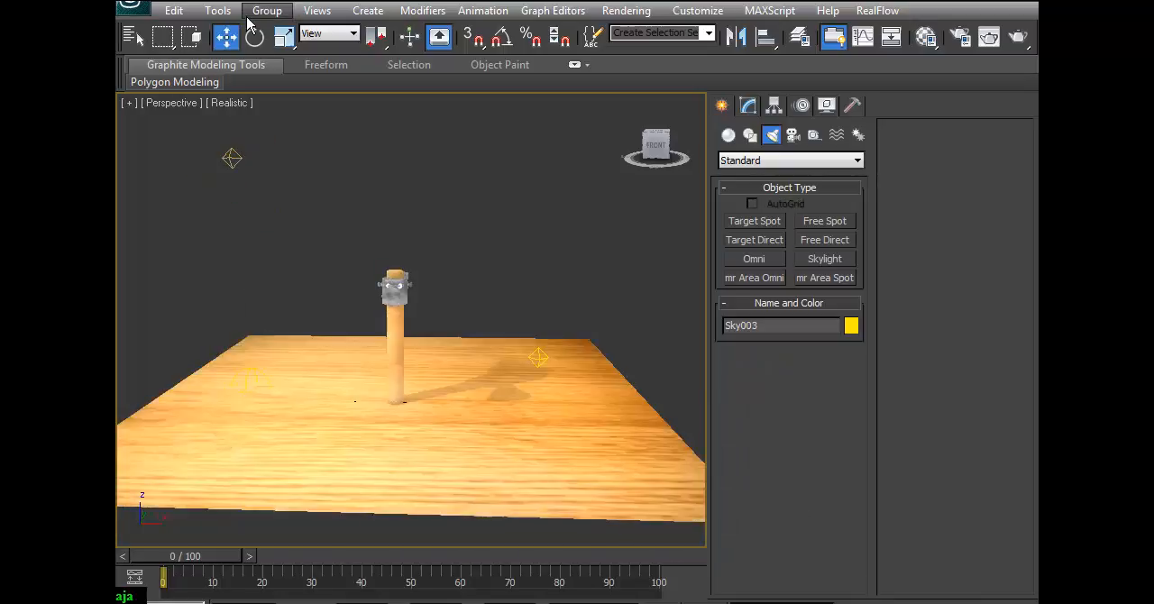
left_click(232, 159)
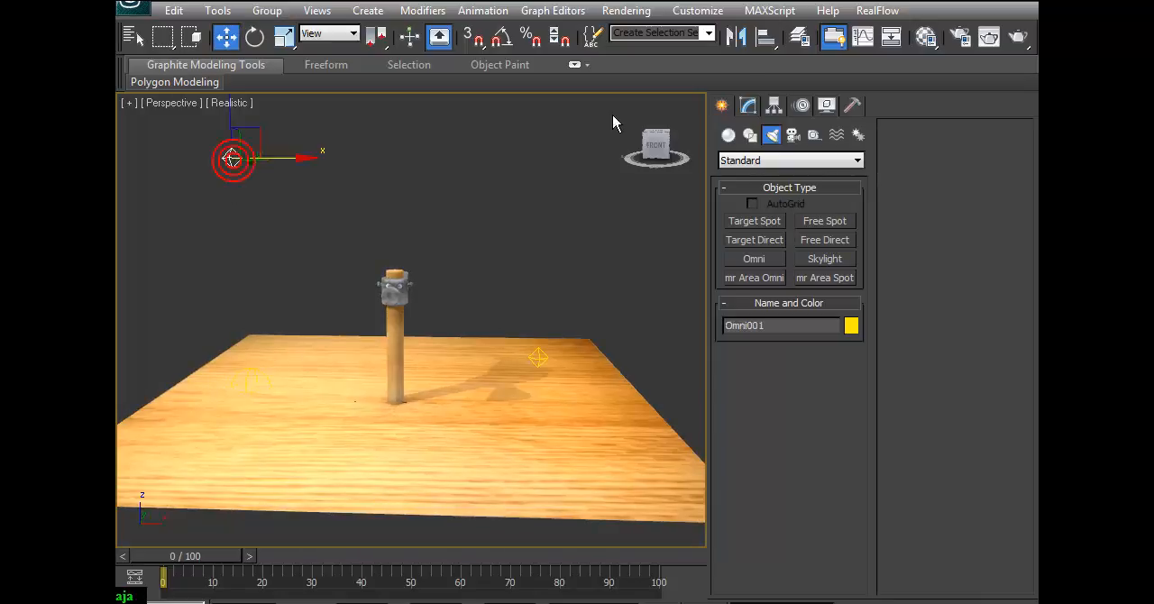
left_click(748, 104)
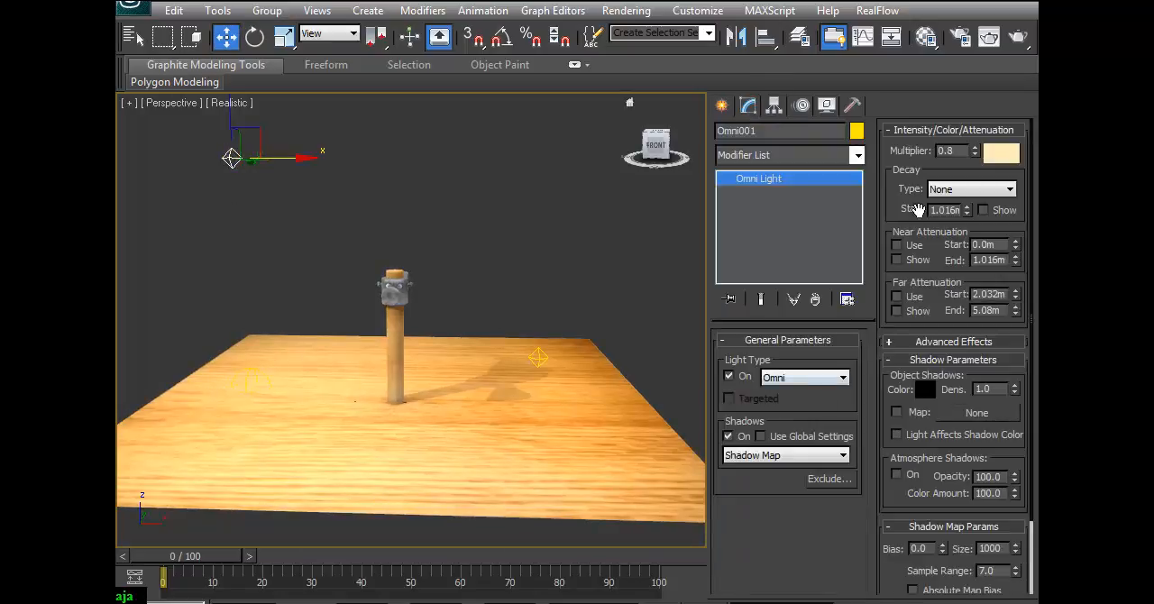
left_click_drag(955, 164, 946, 189)
type(".5")
key("Return")
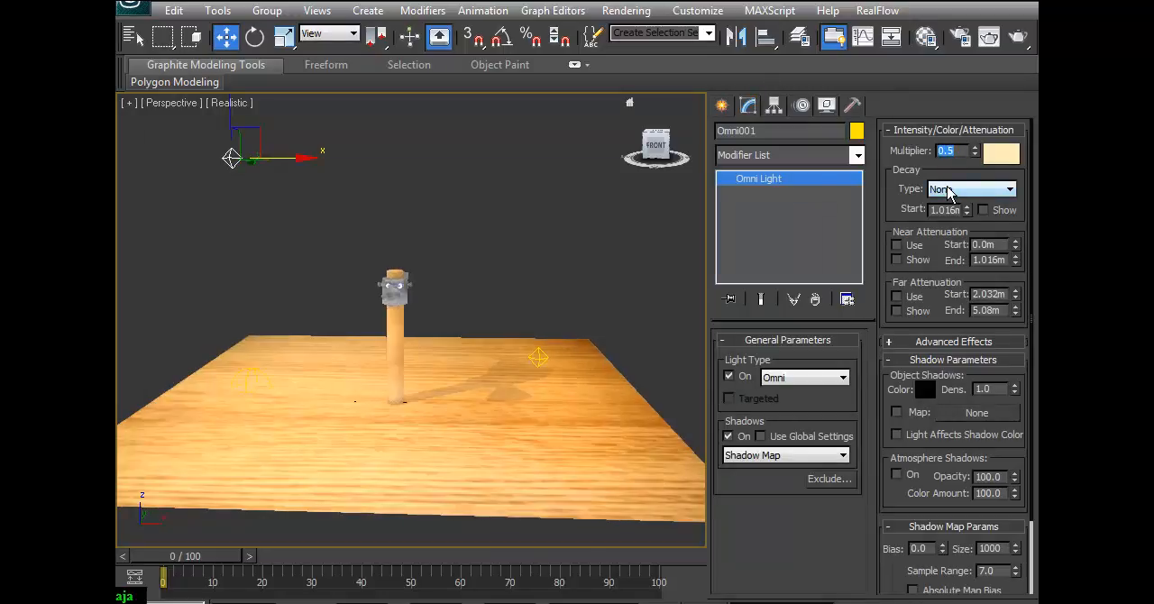
Set the pale blue fill omni light's multiplier to 0.1.
left_click(543, 354)
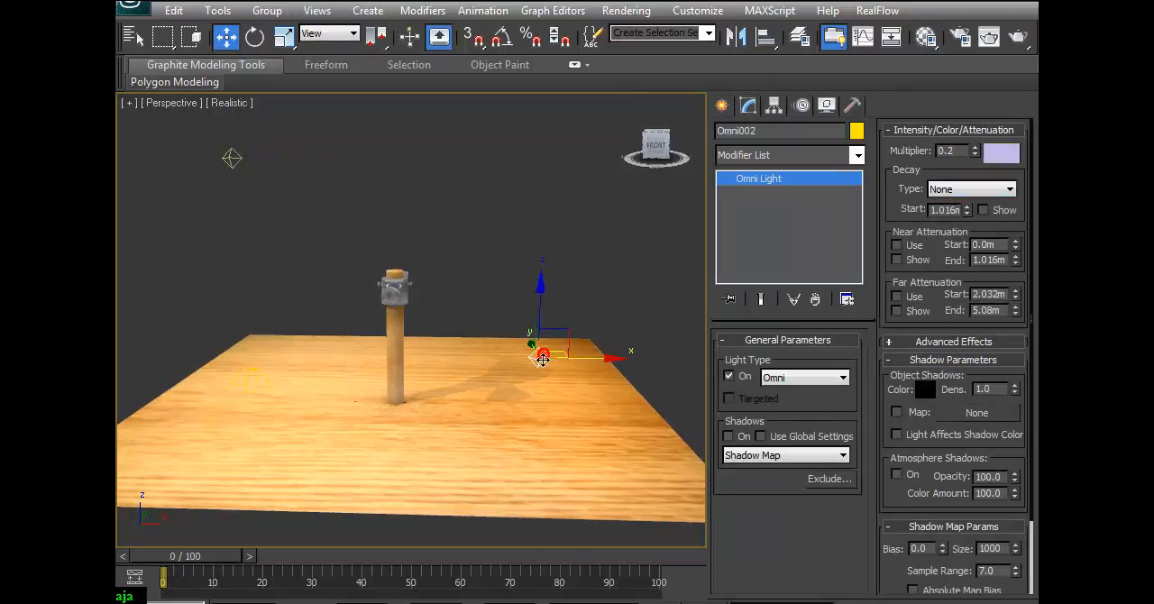
left_click(949, 189)
key("Return")
Test-render a slightly angled close-up of the hammer to check the dimmed key and fill lights.
left_click(345, 351)
middle_click_drag(478, 390, 513, 394, "alt")
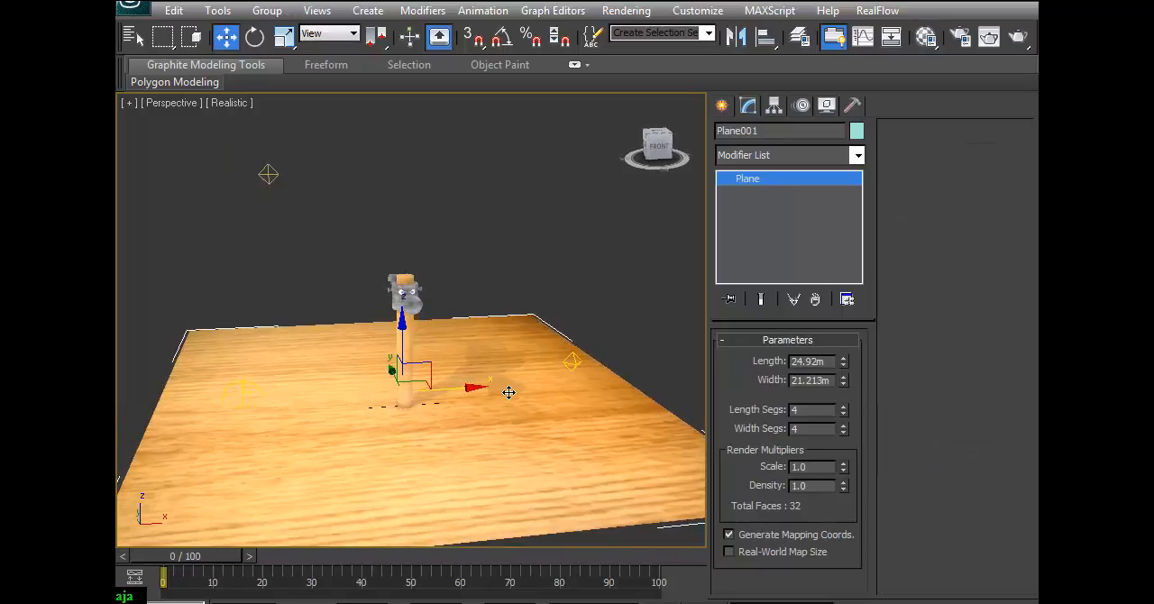
left_click_drag(495, 342, 491, 301)
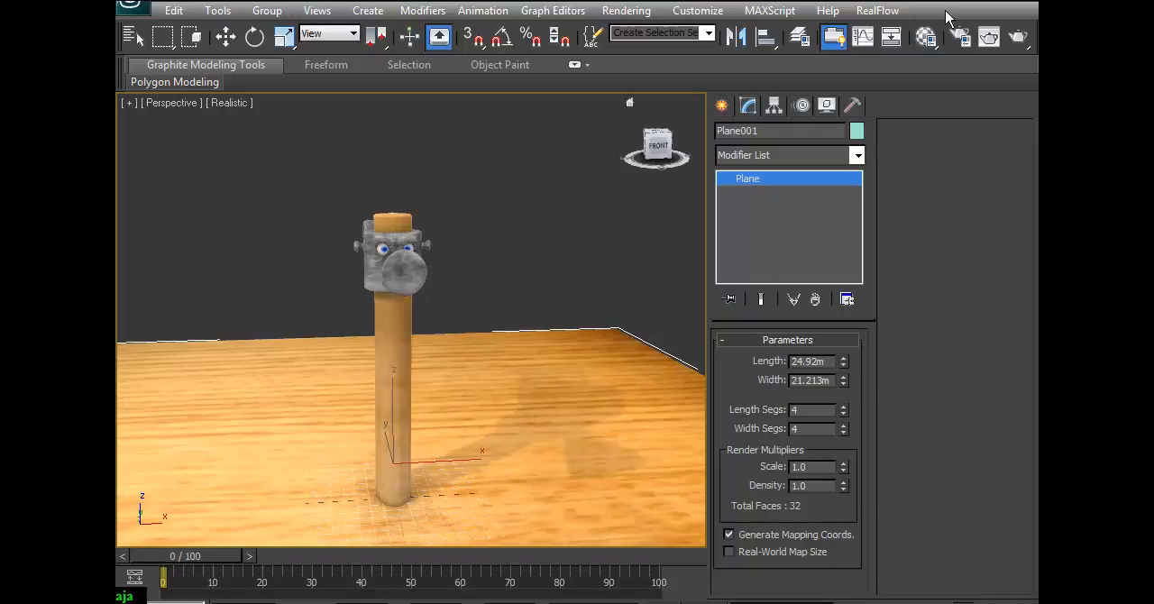
left_click(989, 37)
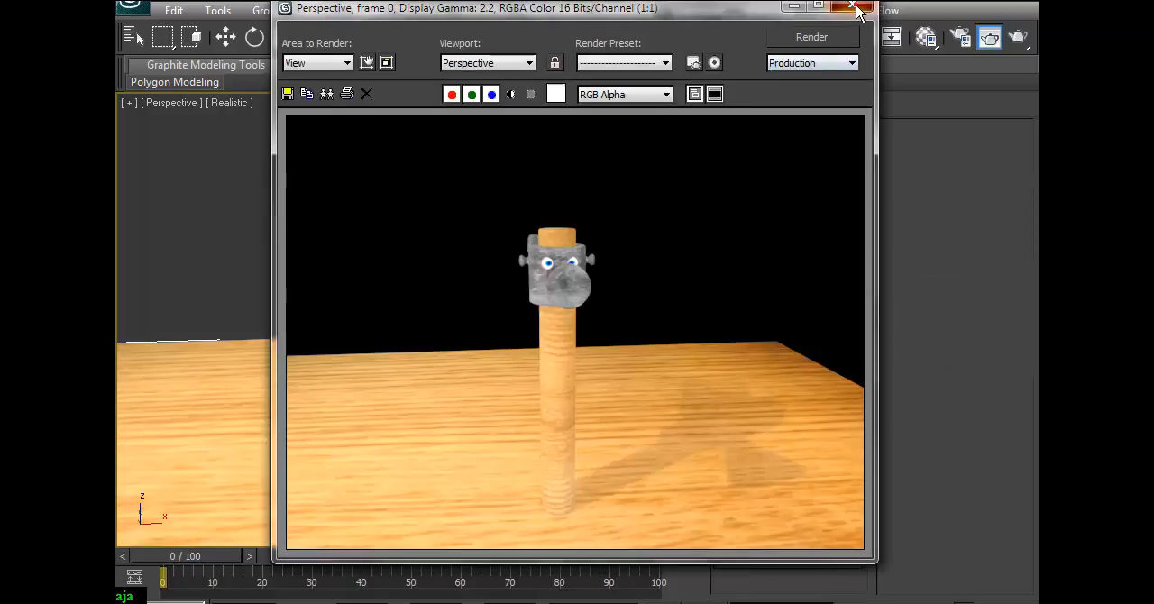
left_click(855, 6)
Set the warm shadow-casting key omni light's multiplier to 0.4.
left_click_drag(418, 209, 413, 343)
right_click(328, 193)
left_click(297, 202)
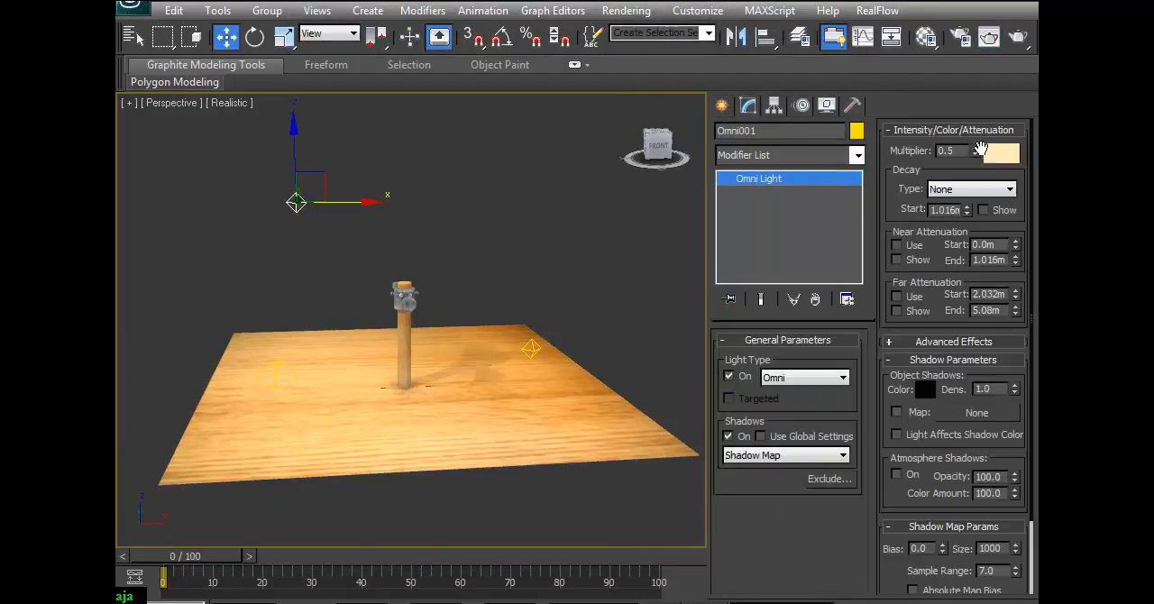
left_click(948, 190)
left_click(945, 199)
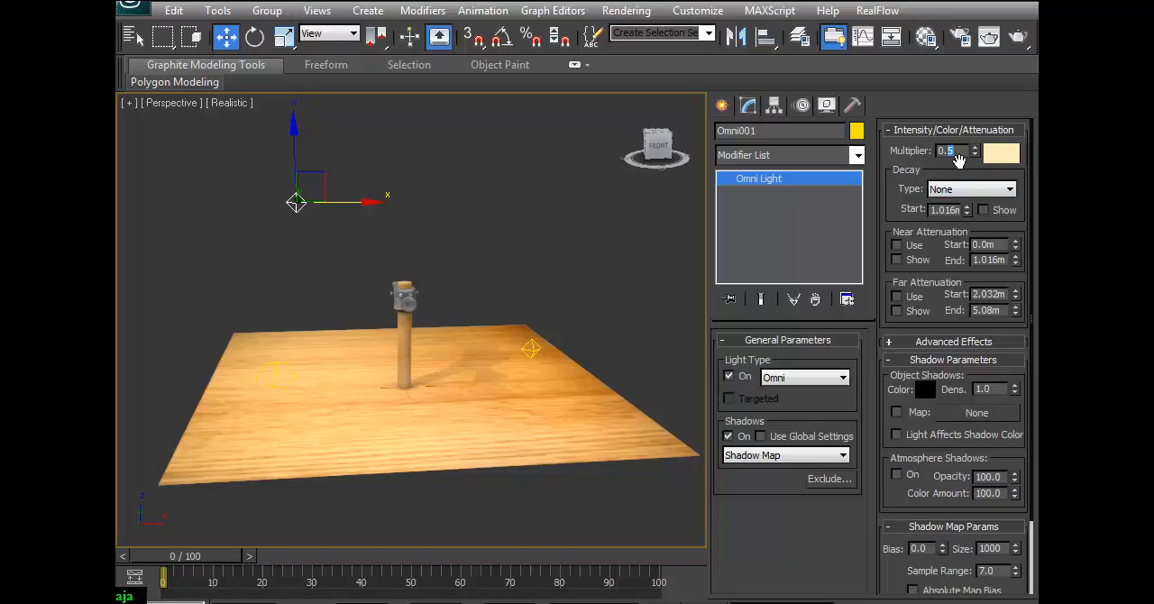
key("Return")
Check the skylight's multiplier and test-render the hammer close-up with the weaker key light.
left_click(267, 375)
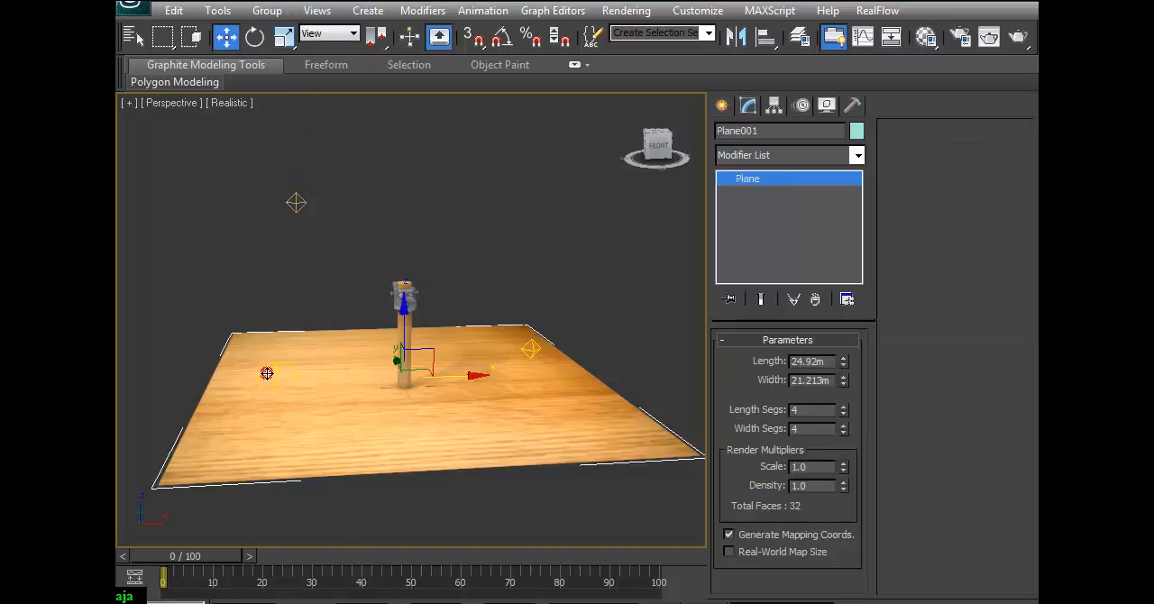
left_click(267, 369)
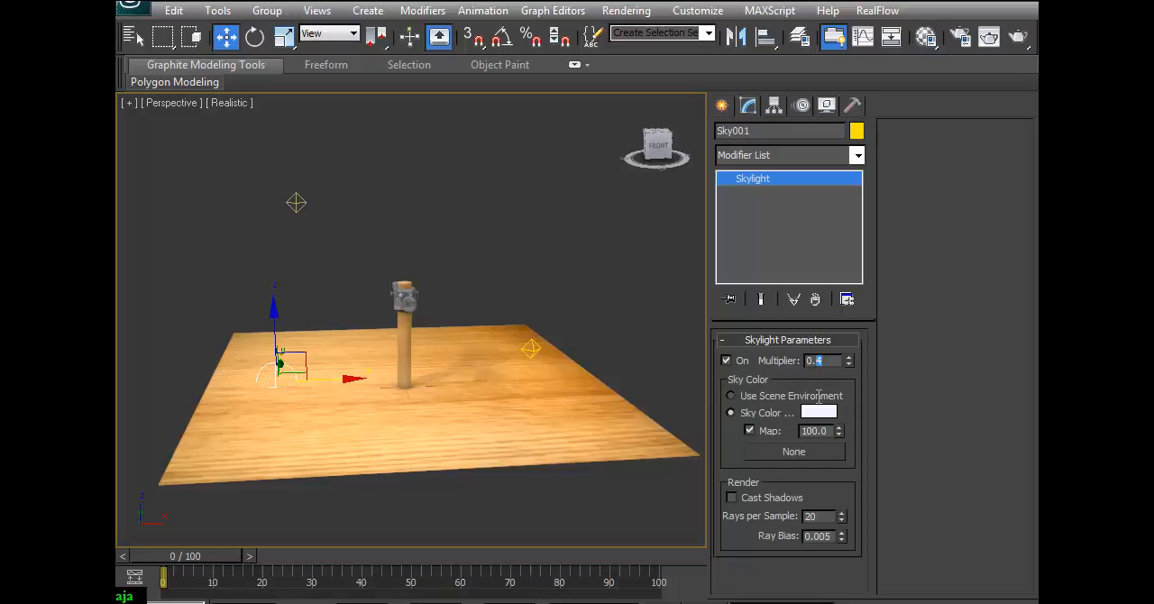
left_click(964, 602)
left_click_drag(538, 393, 539, 343)
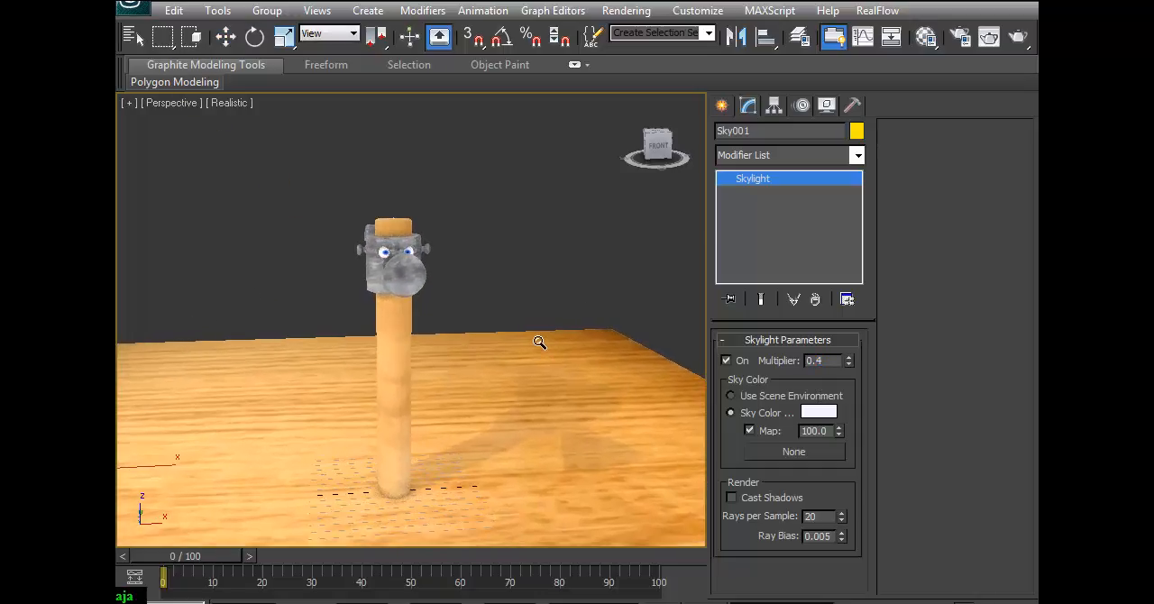
left_click(988, 36)
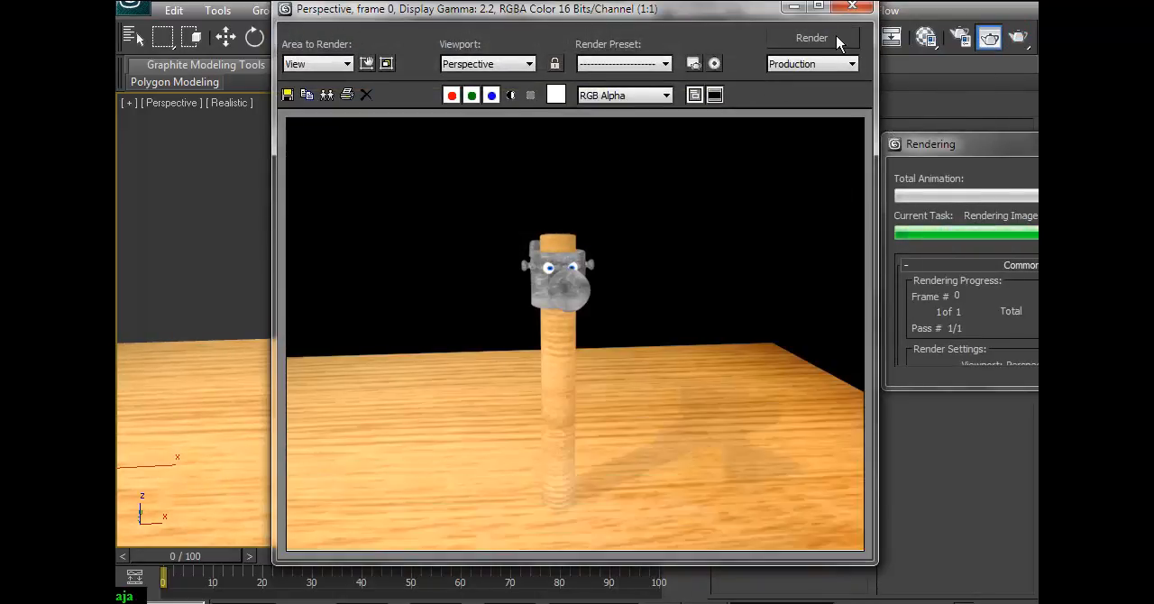
left_click(852, 7)
Nudge the skylight toward the hammer along X and adjust the warm key light's multiplier.
scroll(379, 342, "down", 5)
key("w")
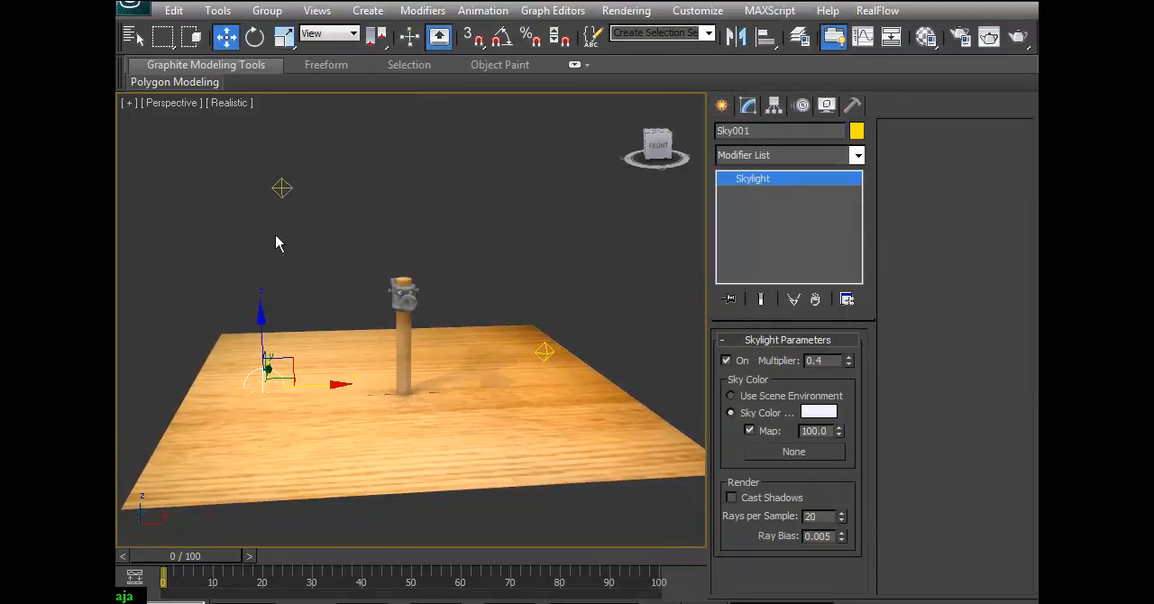
mouse_move(310, 387)
left_mouse_down()
mouse_move(296, 389)
mouse_move(320, 389)
left_mouse_up()
left_click(283, 189)
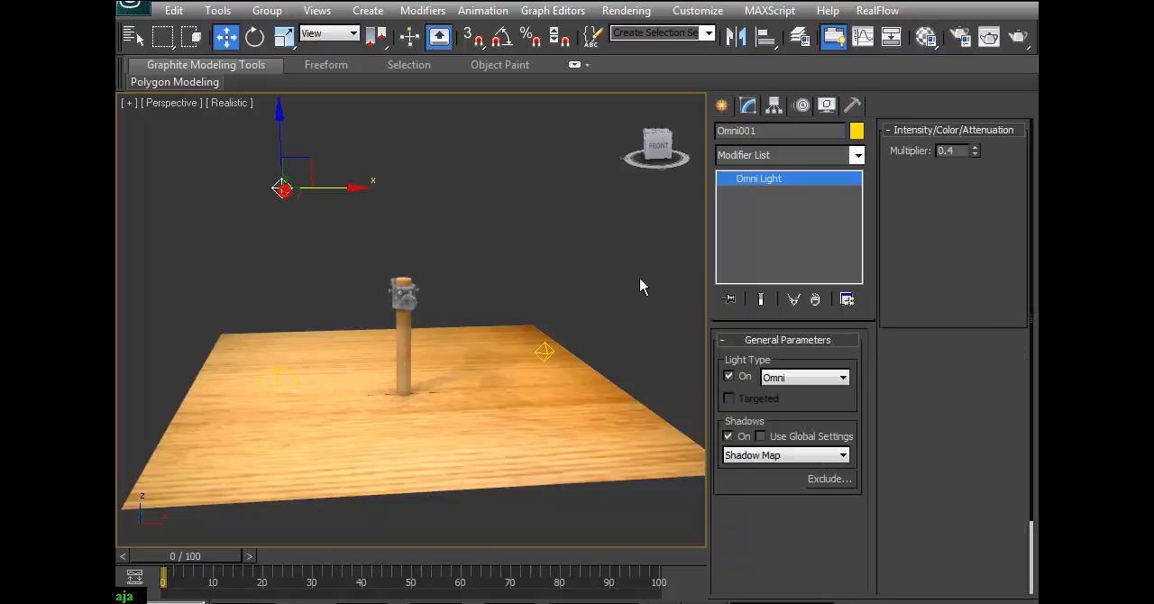
key("Return")
Switch off the pale blue fill omni light and test-render the whole floor with the hammer.
left_click(541, 352)
left_click(727, 377)
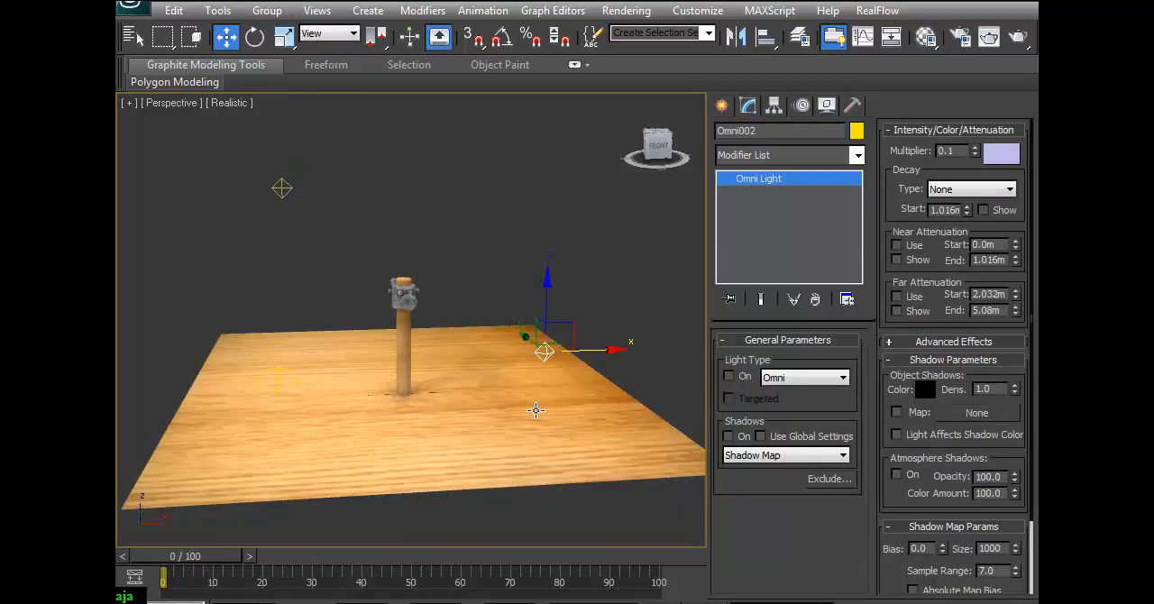
left_click(1017, 44)
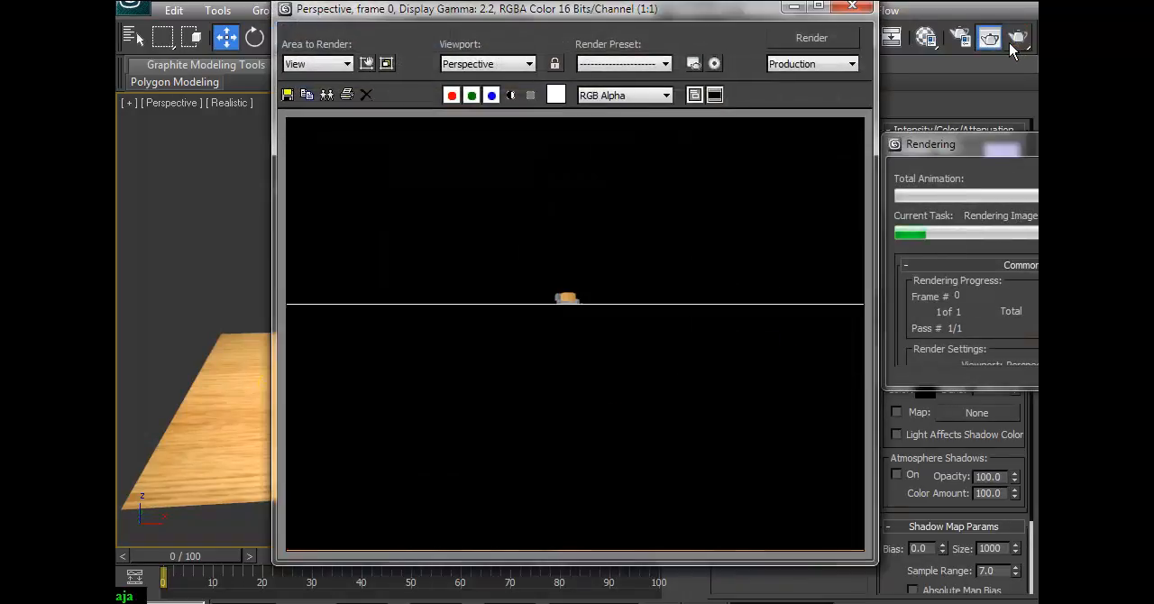
left_click(852, 7)
Enable Cast Shadows on the skylight and set its rays per sample to 16.
left_click(280, 379)
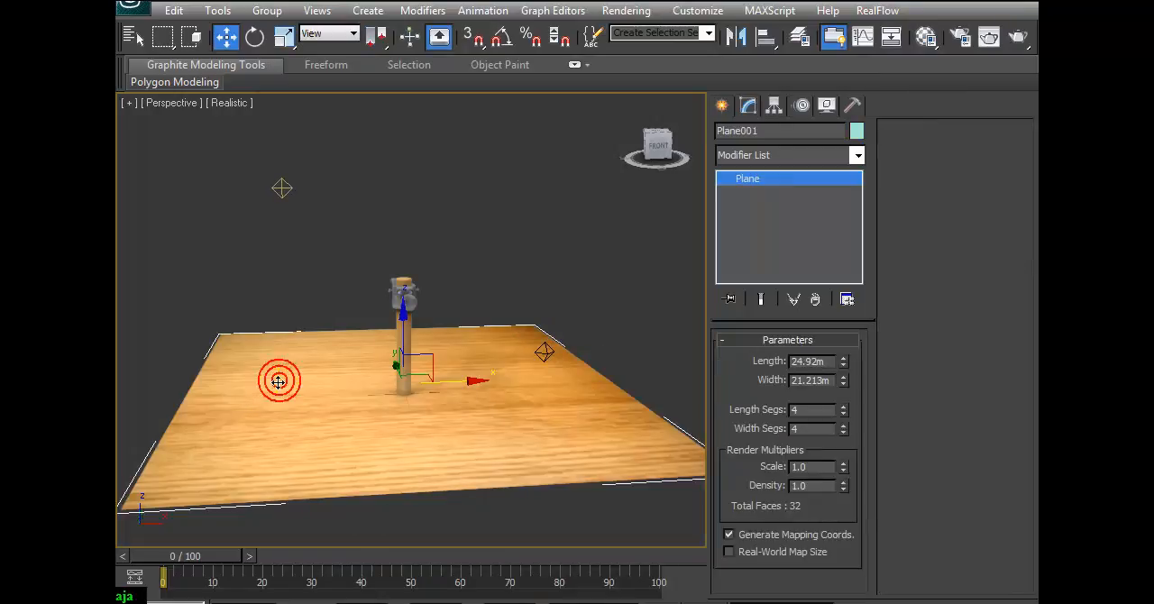
left_click(279, 379)
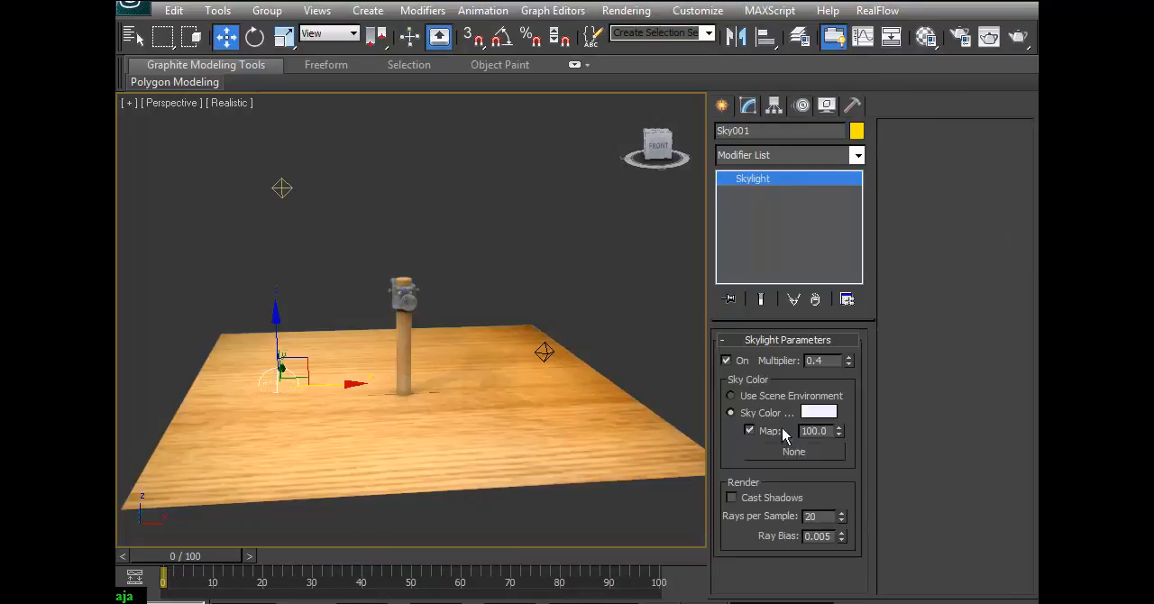
left_click(731, 498)
key("Return")
Frame the hammer closely and test-render it with the shadow-casting skylight.
left_click(975, 602)
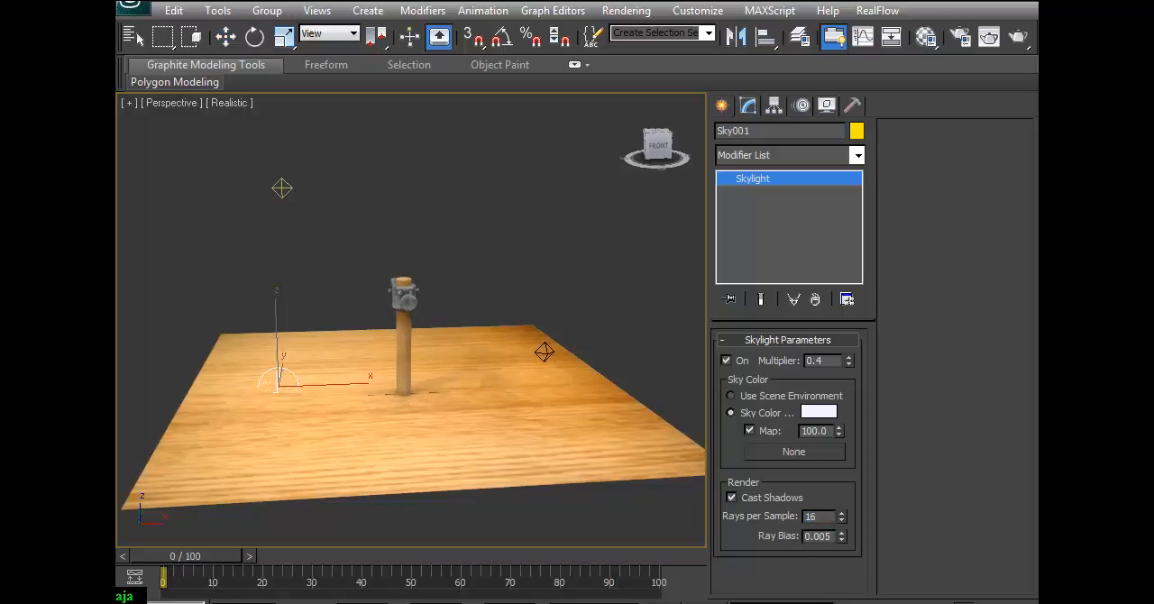
left_click_drag(448, 415, 438, 378)
middle_click_drag(471, 405, 481, 304)
left_click_drag(470, 378, 487, 313)
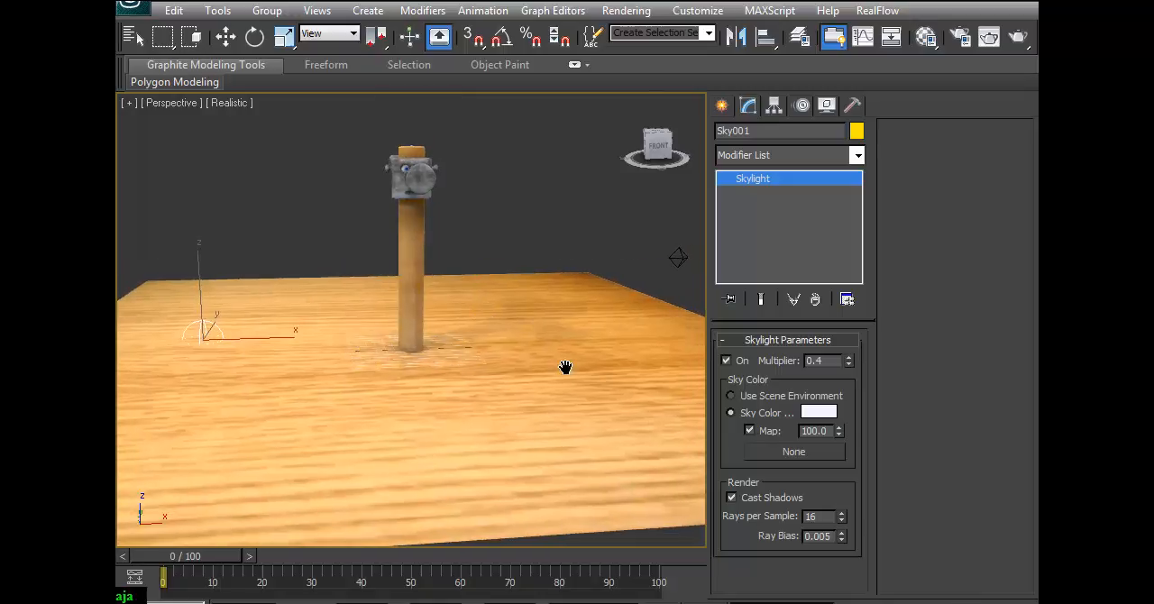
middle_click_drag(570, 379, 559, 420)
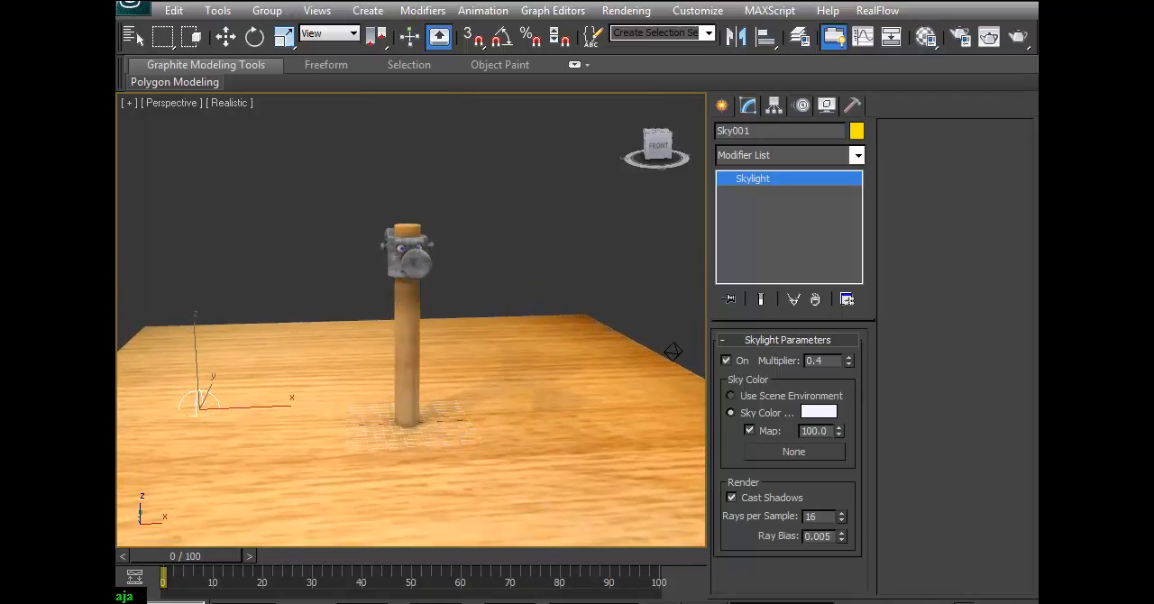
mouse_move(452, 398)
left_mouse_down()
mouse_move(430, 363)
mouse_move(474, 363)
mouse_move(464, 374)
left_mouse_up()
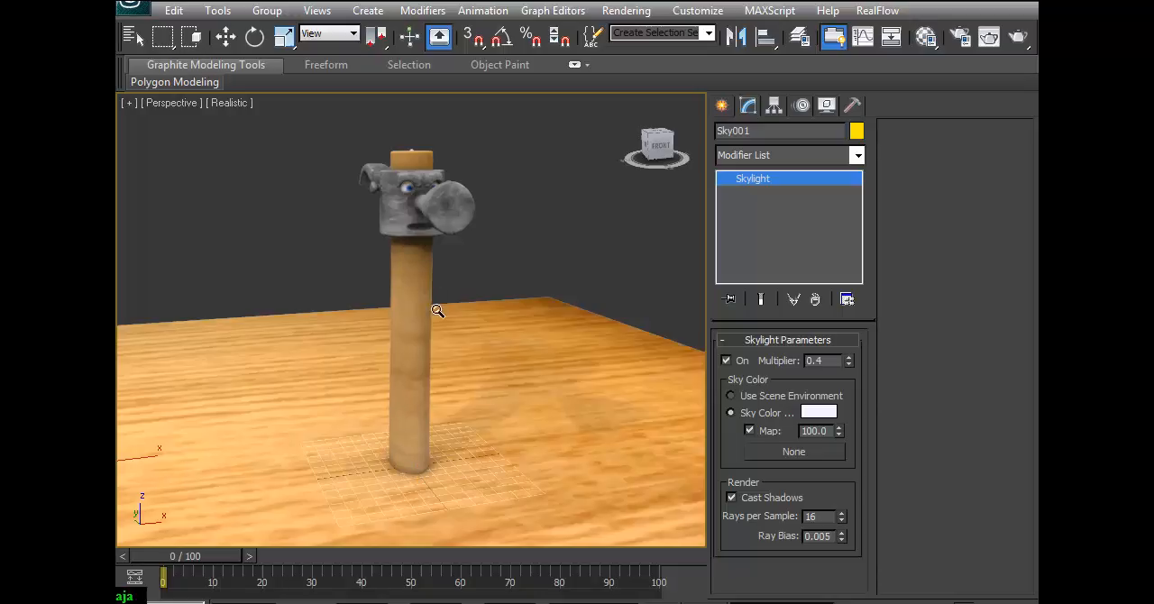
left_click_drag(439, 305, 439, 303)
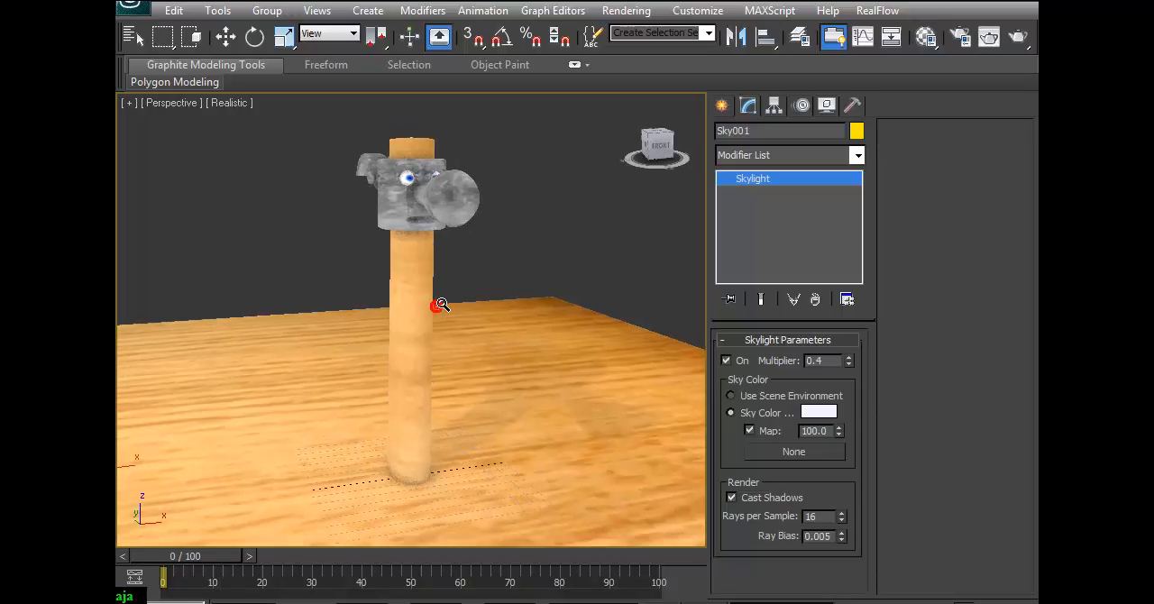
left_click(1015, 38)
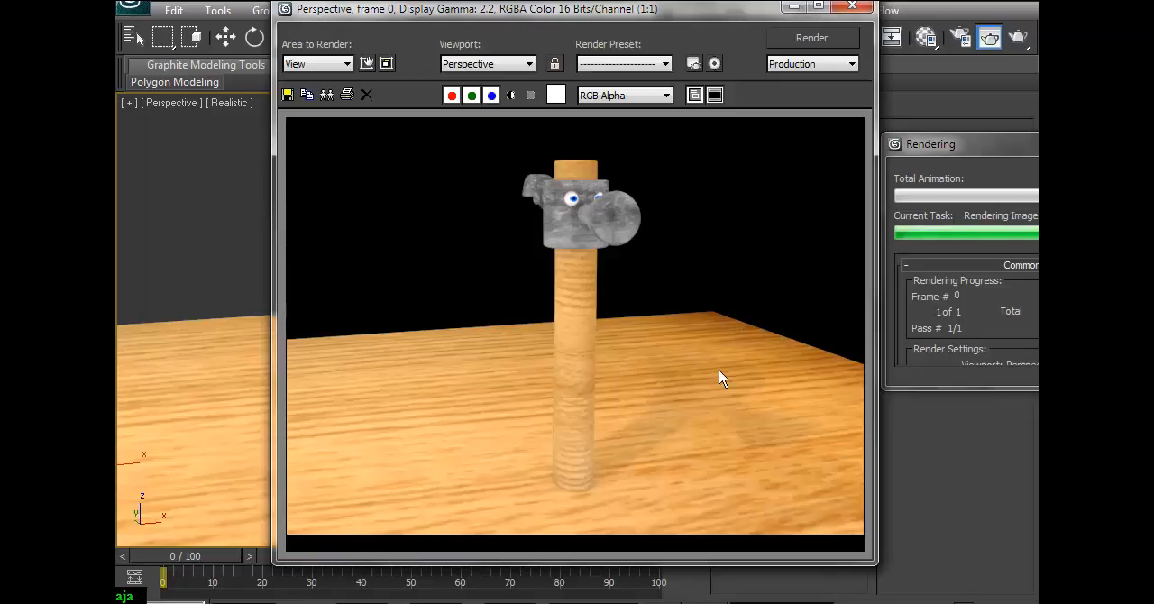
left_click_drag(664, 8, 407, 40)
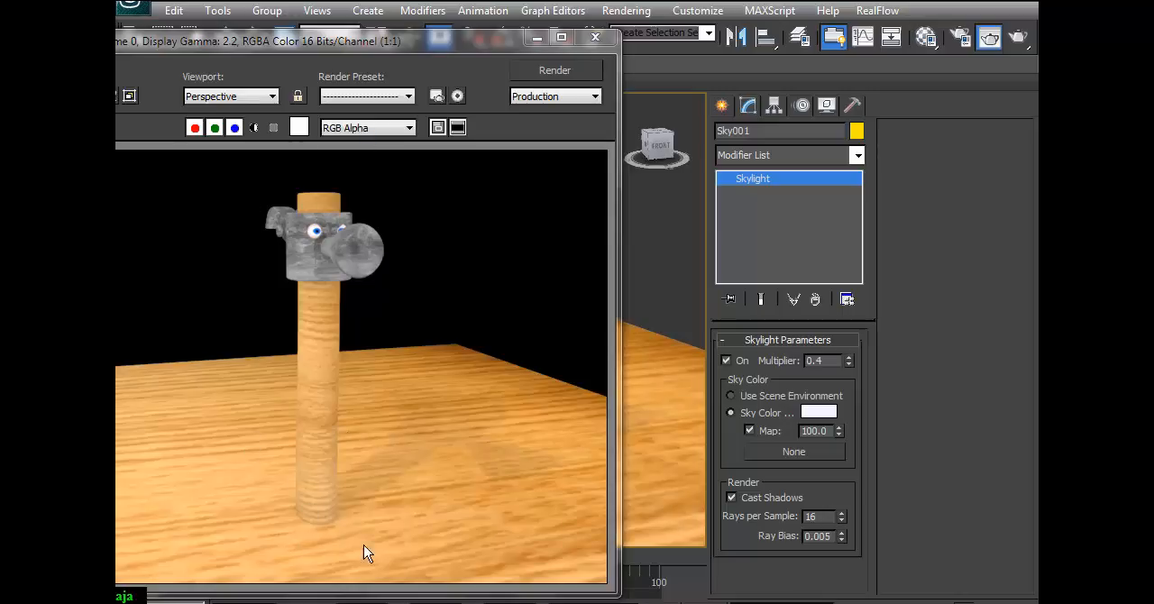
left_click_drag(459, 54, 699, 58)
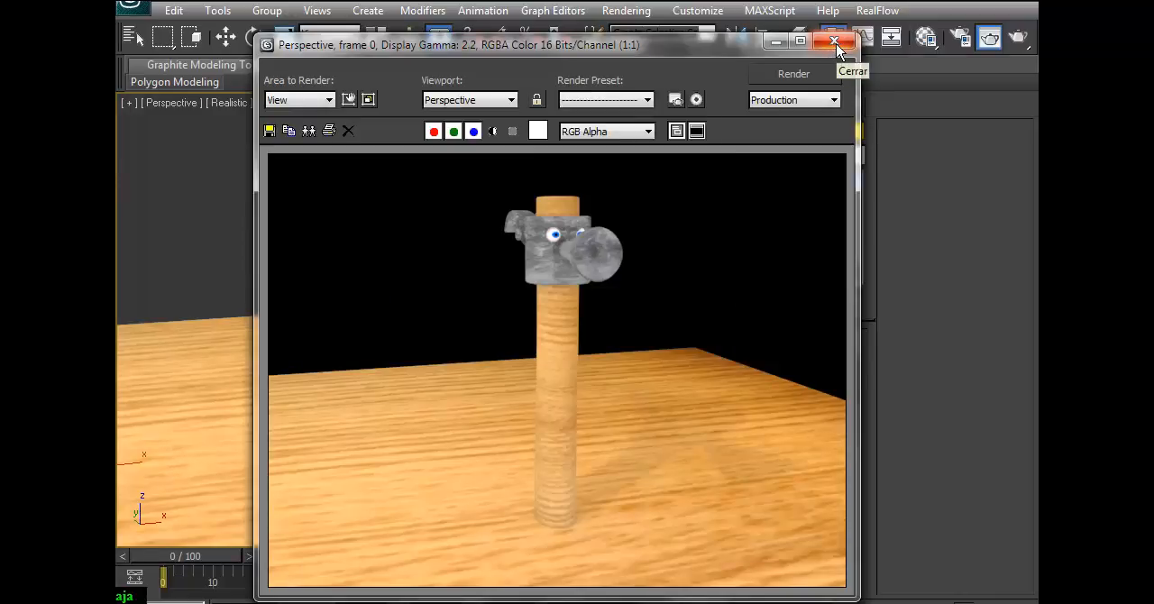
left_click(834, 43)
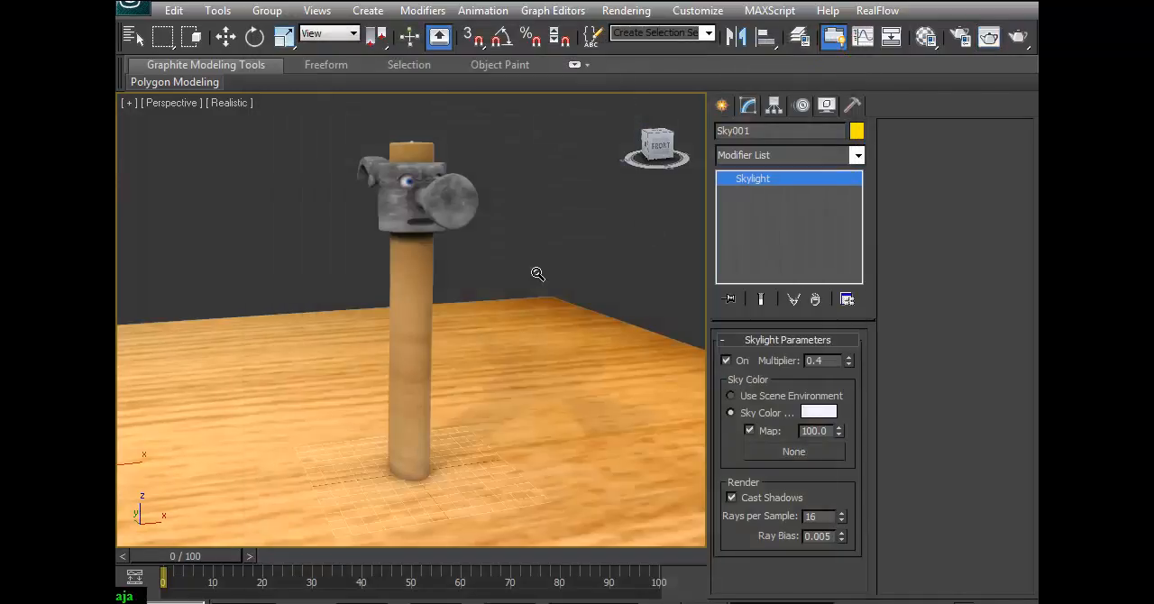
Undo the recent light edits back through the skylight's shadow casting and repositioning, the switched-off fill omni and the key light's multiplier change.
left_click_drag(487, 243, 464, 337)
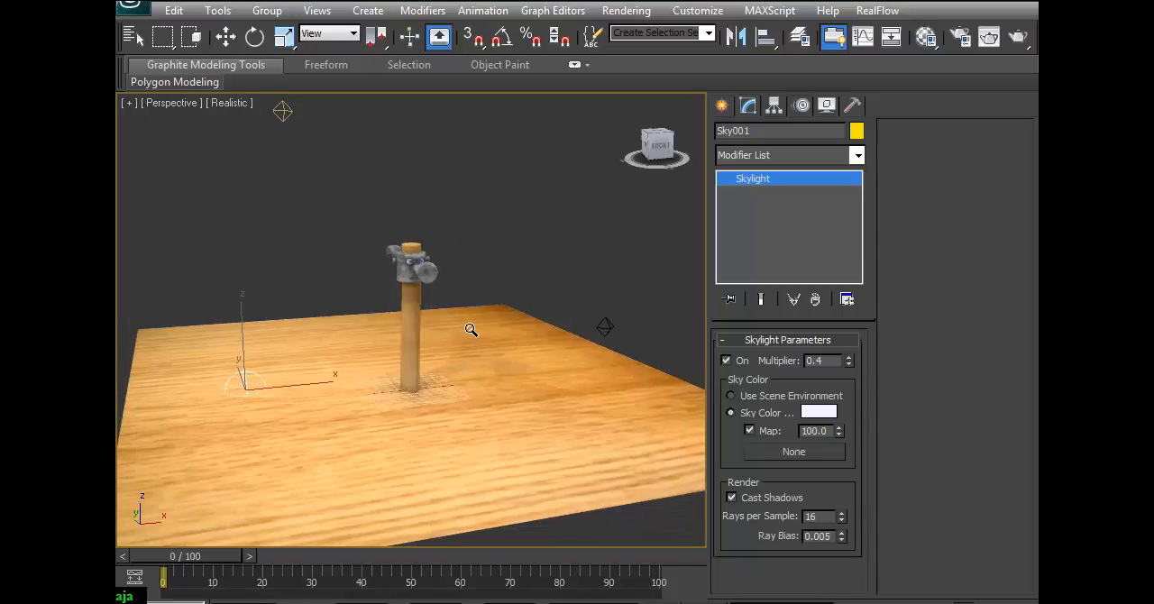
key("ctrl+z")
key("ctrl+z")
key("ctrl+z")
key("ctrl+z")
key("ctrl+z")
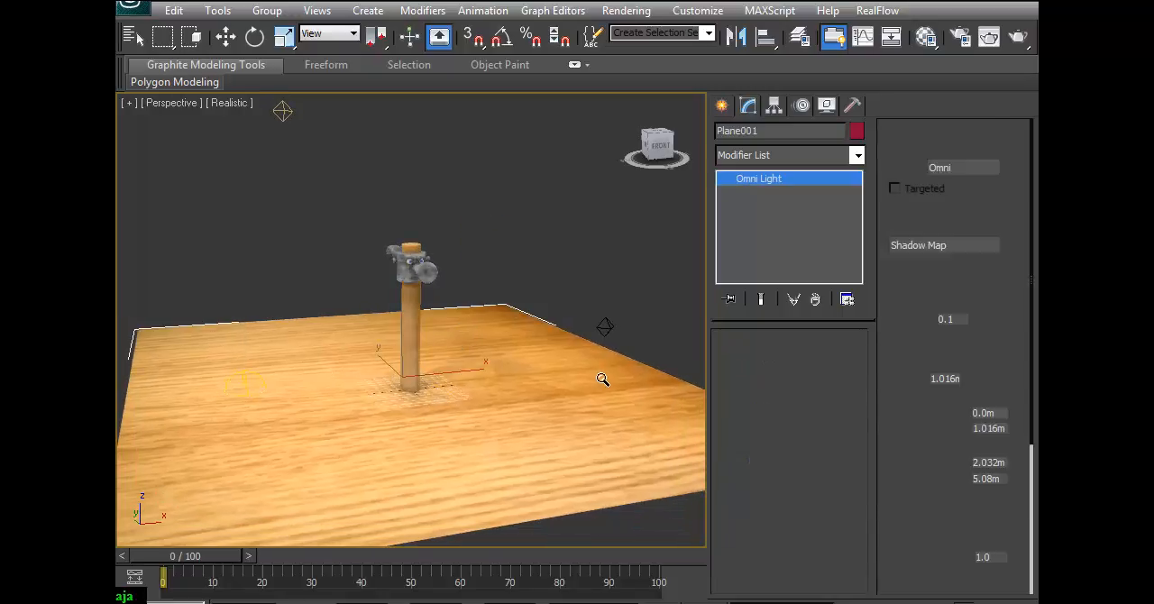
key("ctrl+z")
key("ctrl+z")
key("ctrl+z")
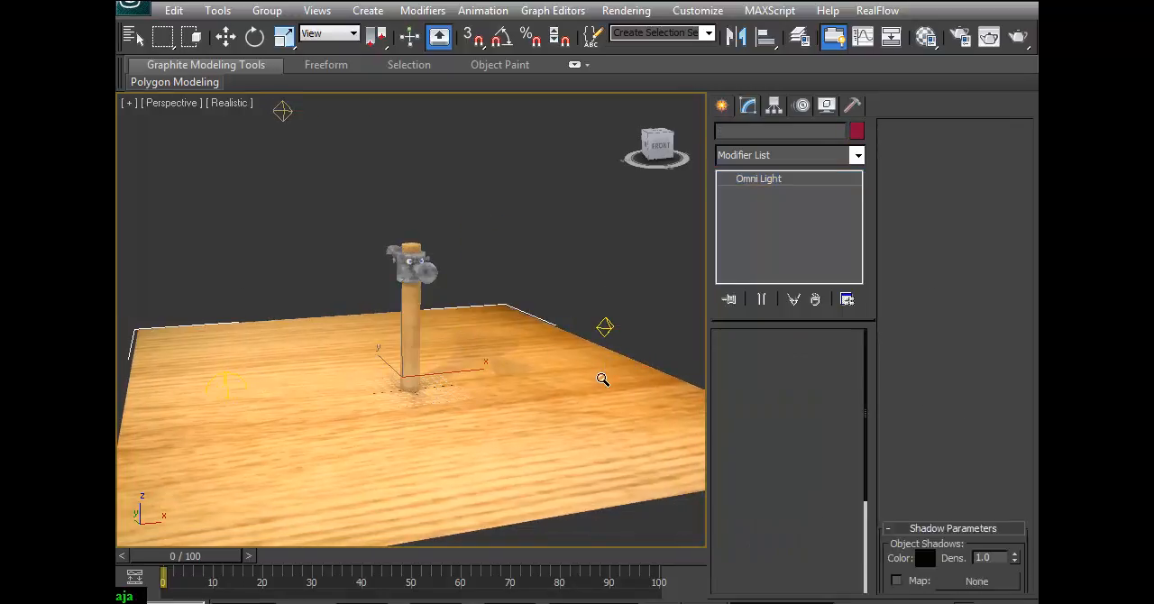
key("ctrl+z")
key("ctrl+z")
key("ctrl+z")
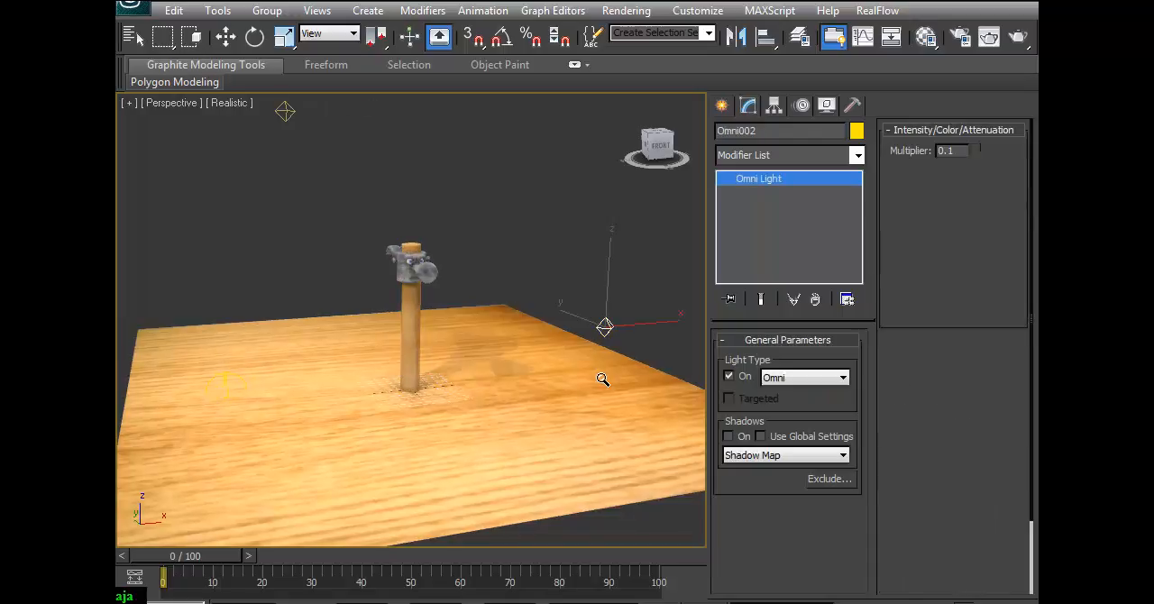
key("w")
left_click(196, 414)
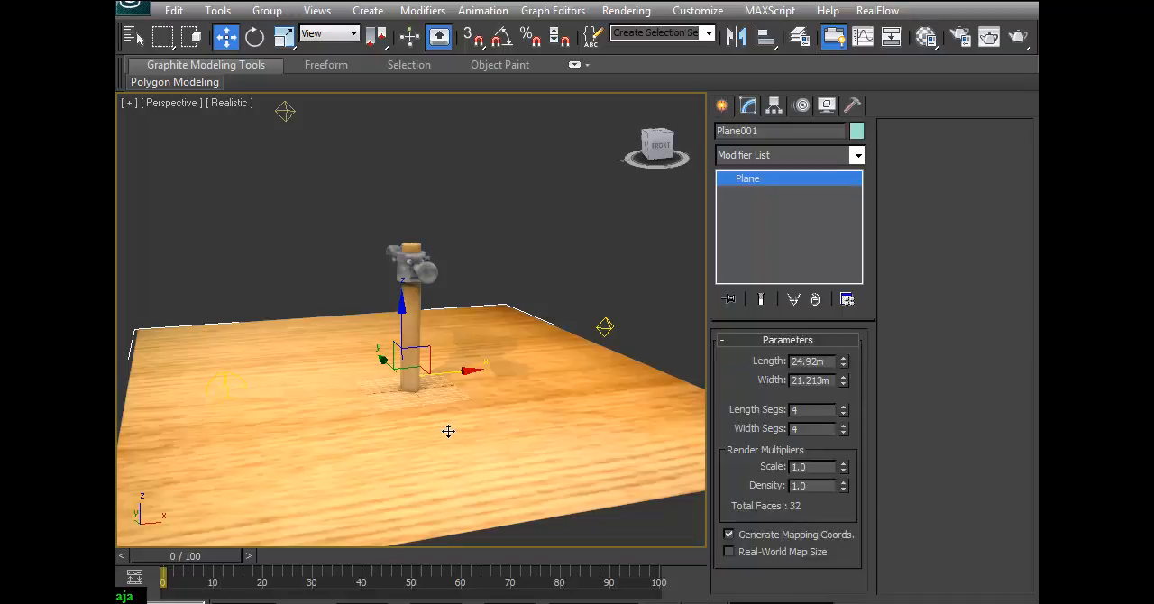
key("ctrl+z")
key("ctrl+z")
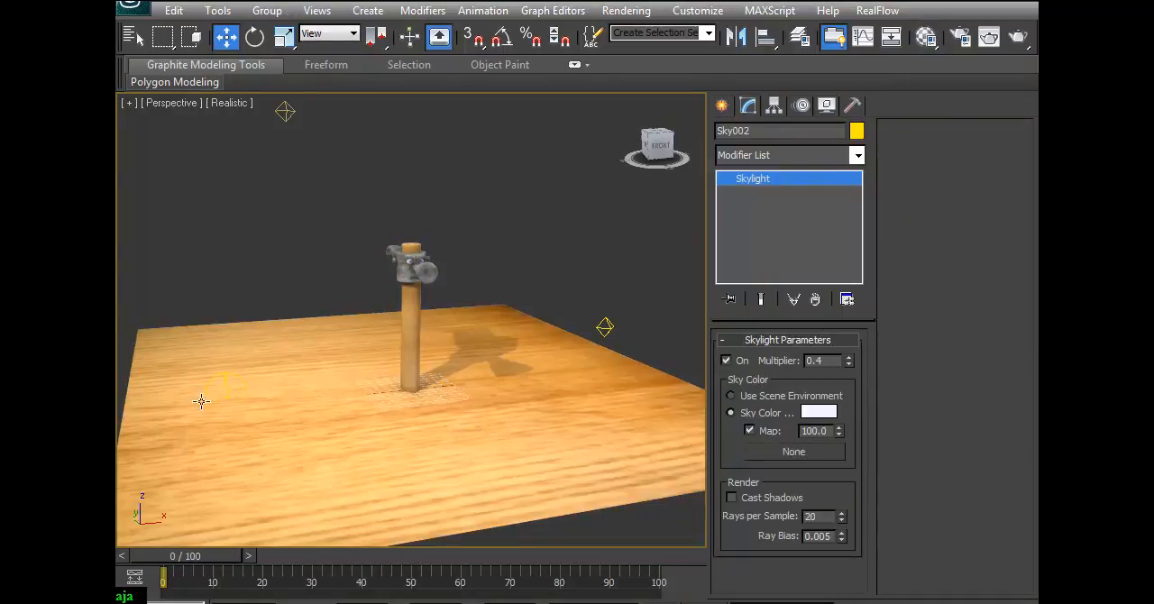
Select the skylight on the wooden floor and set its multiplier to 0.1.
left_click(226, 379)
middle_click_drag(228, 385, 262, 363, "alt")
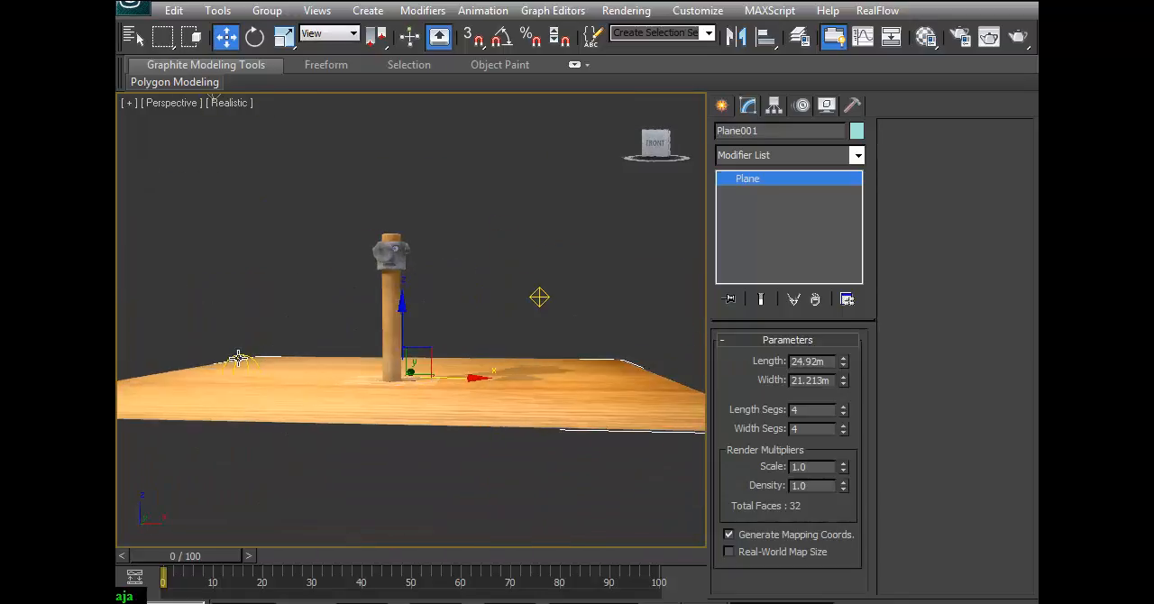
left_click(240, 362)
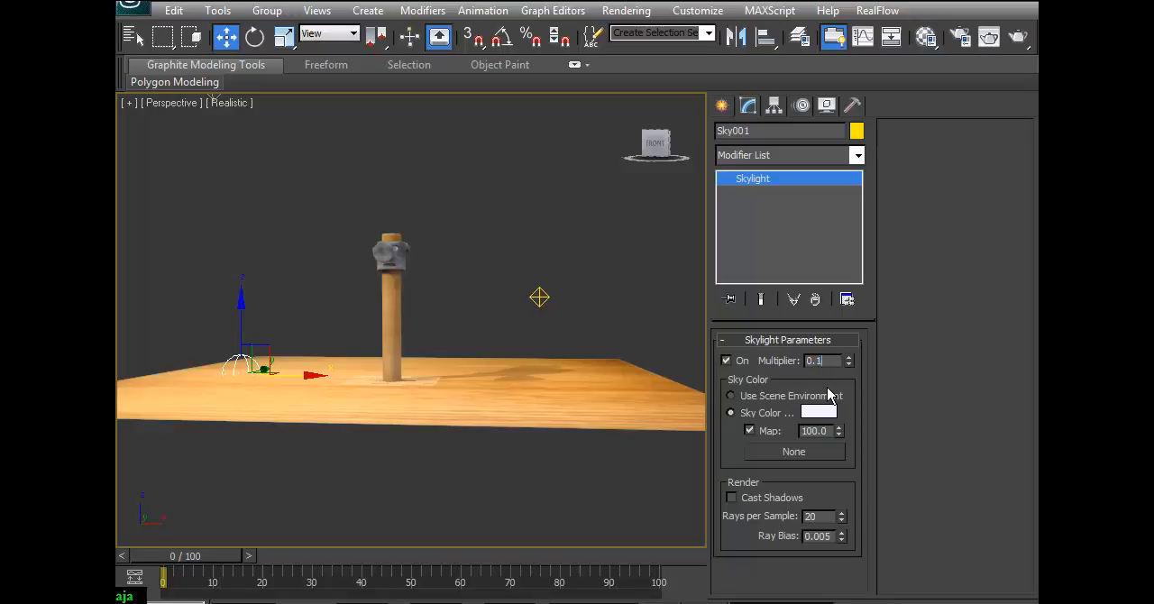
Test-render the hammer close-up from the front with the dimmed skylight.
mouse_move(462, 344)
middle_mouse_down("alt")
mouse_move(459, 372)
mouse_move(474, 376)
middle_mouse_up("alt")
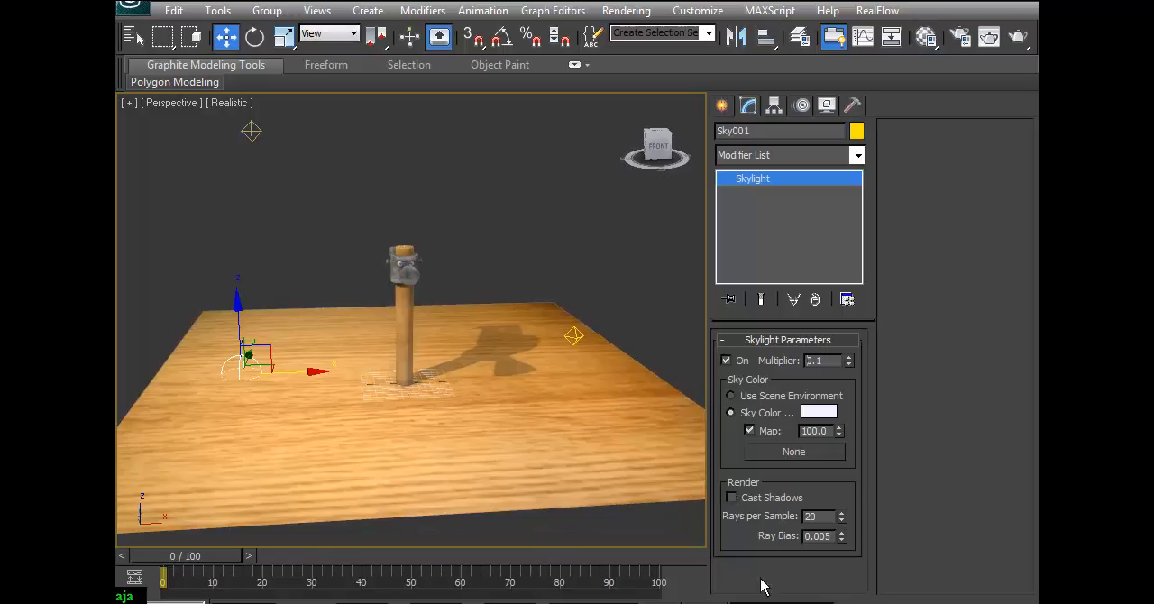
key("alt+z")
left_click_drag(557, 352, 559, 300)
left_click(1016, 36)
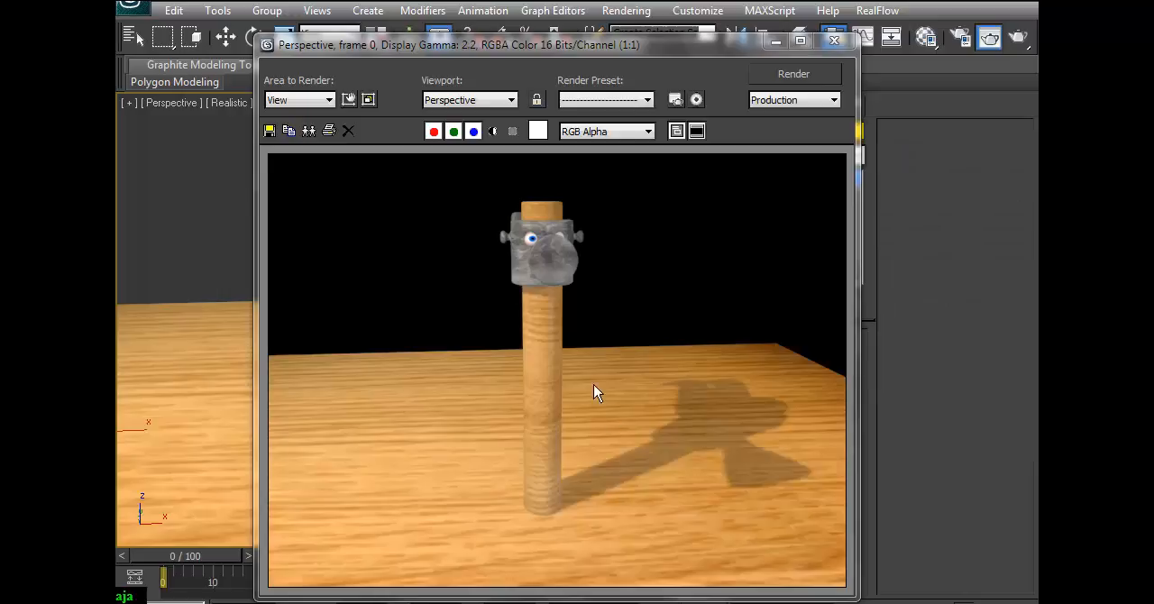
left_click(833, 41)
Activate the Rotate tool and restrict the selection filter to Bone for posing the hammer.
scroll(406, 321, "up", 5)
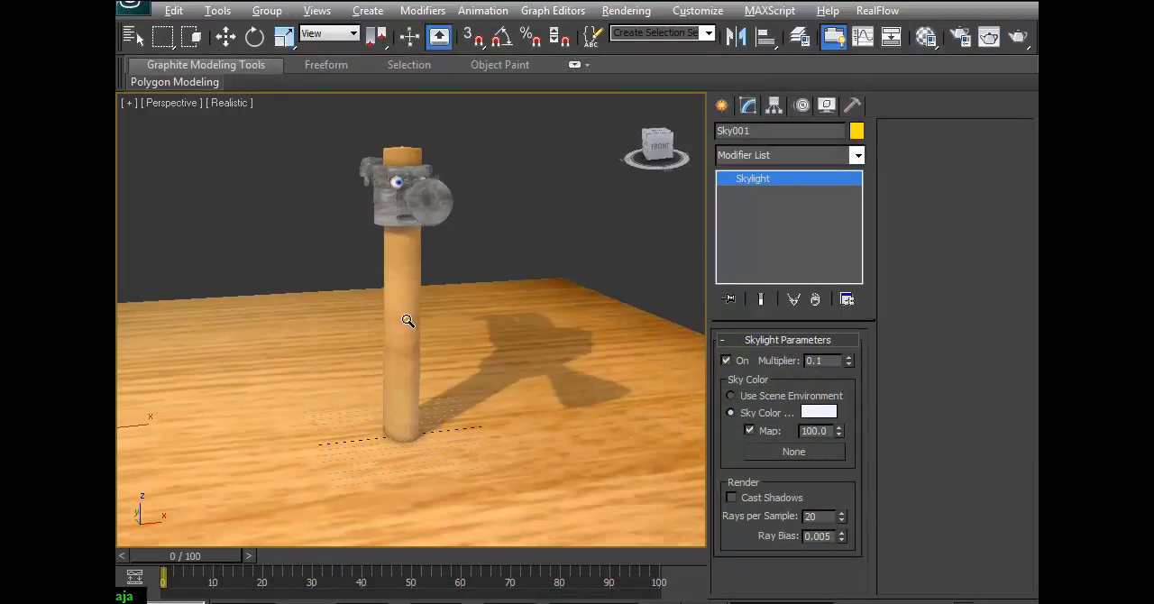
scroll(376, 294, "up", 1)
middle_click_drag(379, 293, 388, 320)
left_click(256, 36)
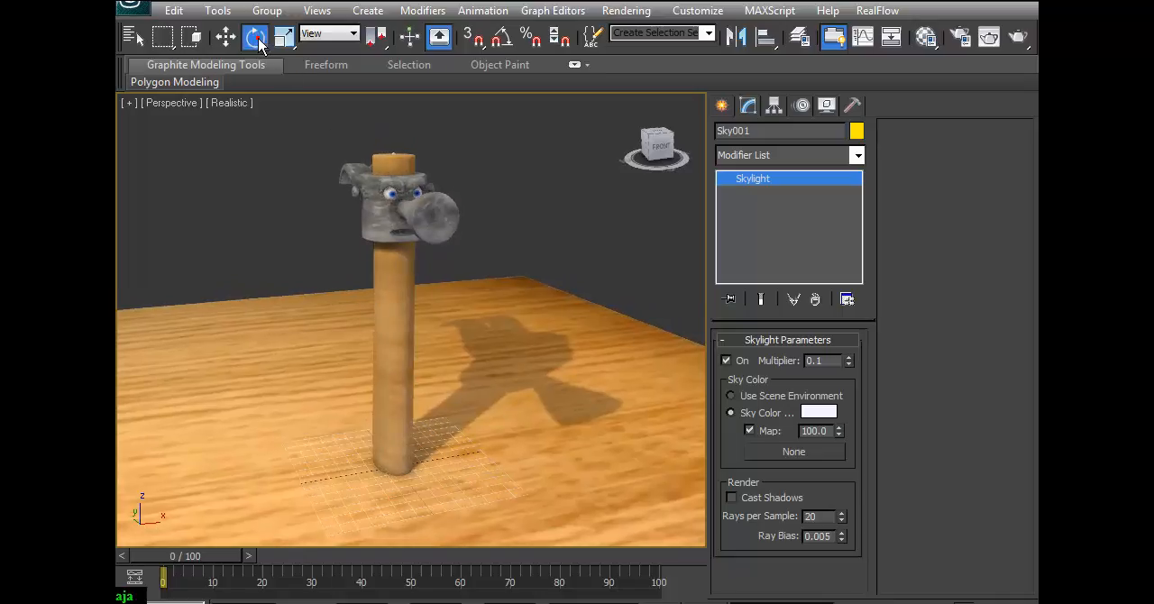
left_click(330, 36)
left_click(319, 11)
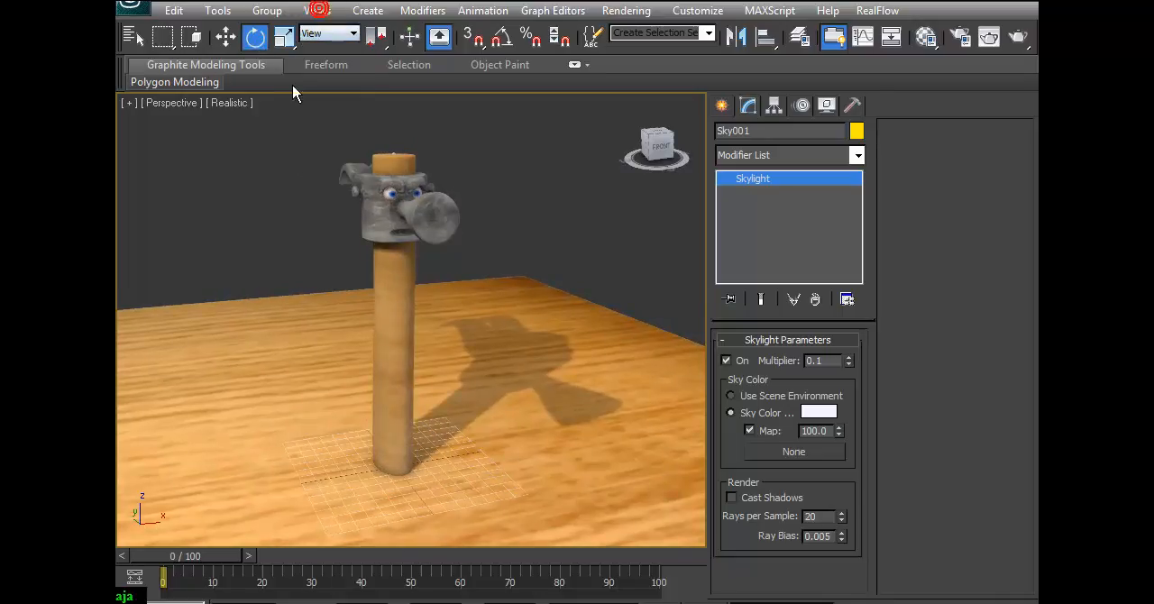
left_click_drag(297, 41, 500, 47)
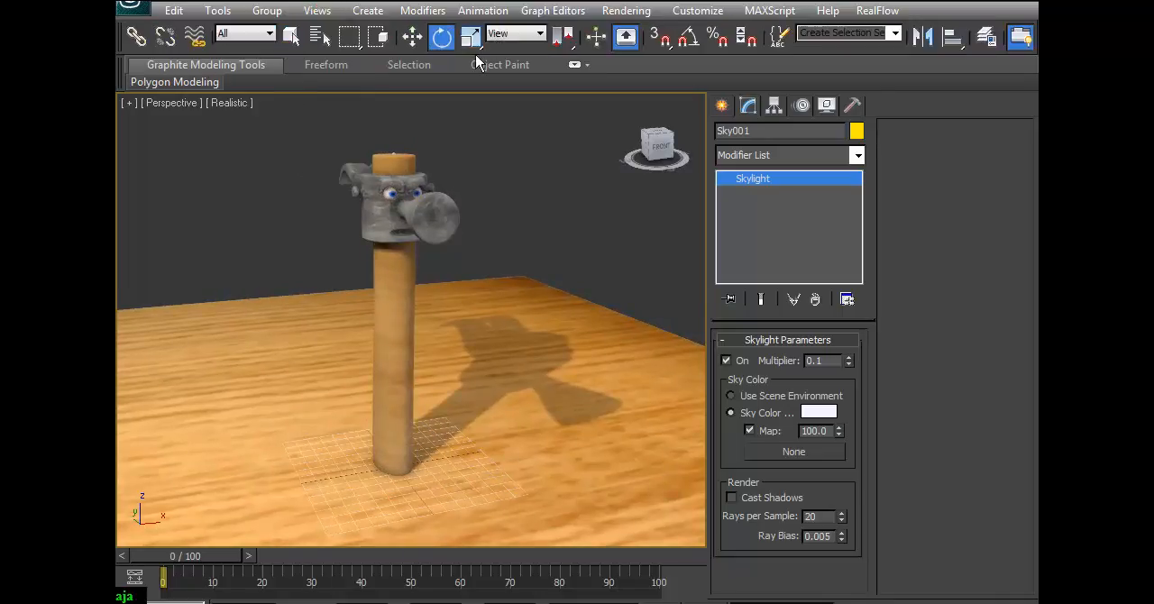
left_click(262, 34)
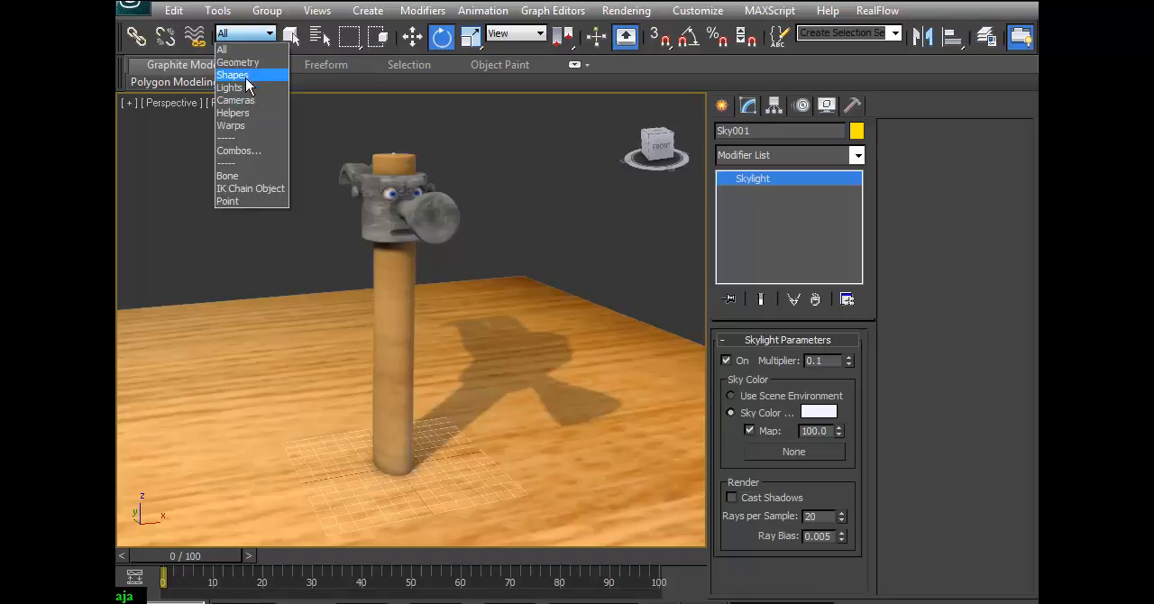
left_click(227, 176)
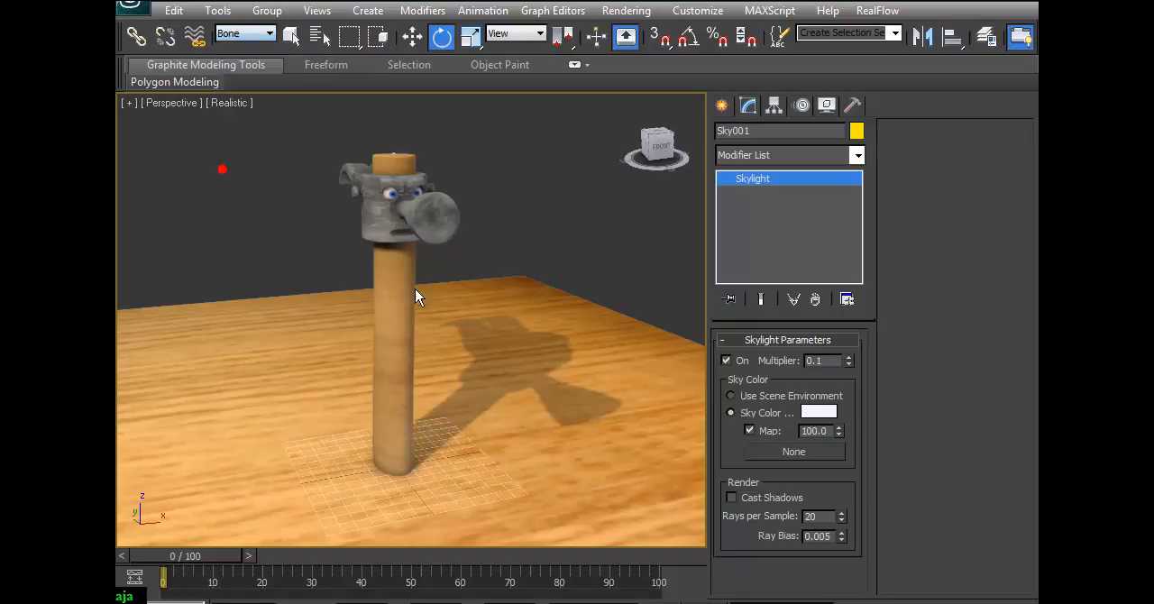
Display the scene in wireframe and rotate the hammer's lower handle bones to bend the handle.
left_click(378, 357)
key("F3")
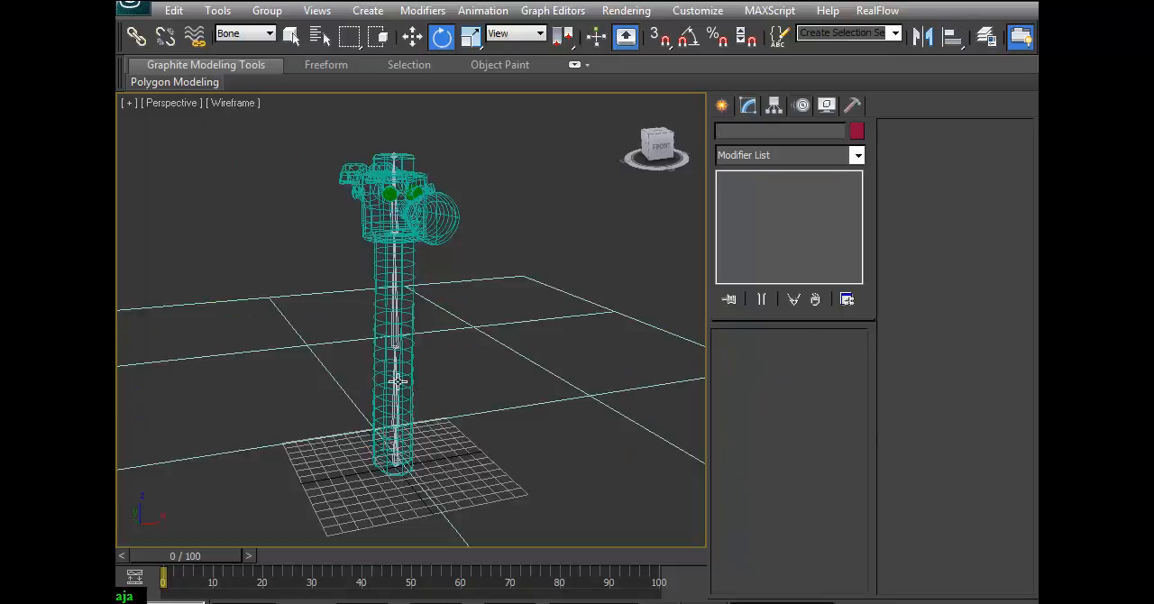
left_click(395, 384)
left_click_drag(412, 396, 398, 345)
left_click(374, 304)
mouse_move(396, 304)
left_mouse_down()
mouse_move(403, 345)
mouse_move(400, 293)
left_mouse_up()
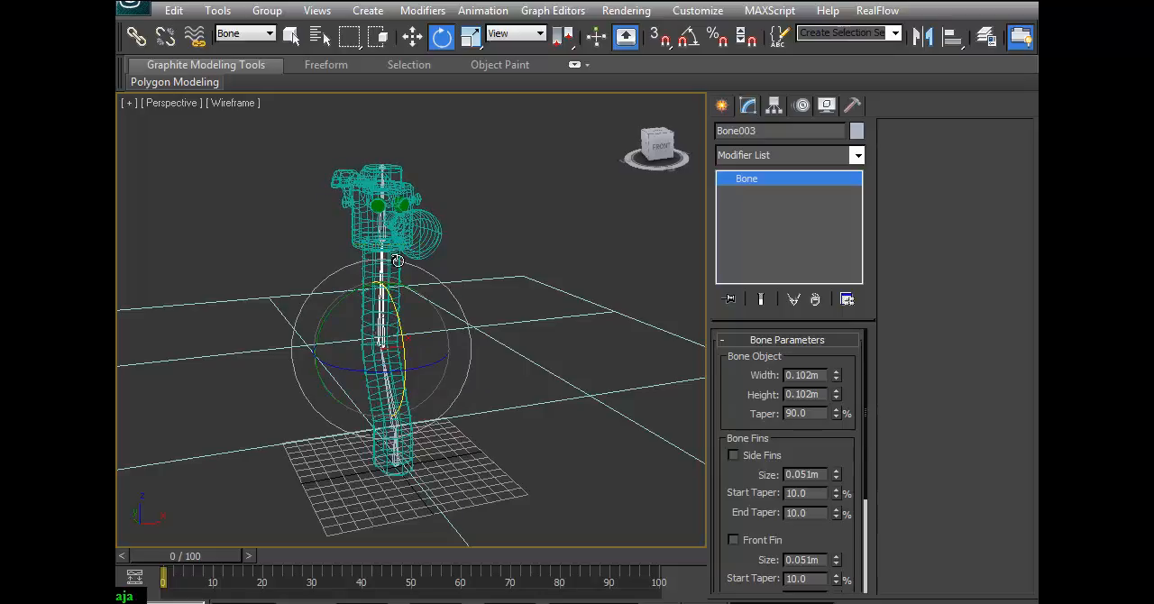
Rotate the hammer's head bone and middle handle bone to counter-bend and turn the face, and restore the realistic shaded display.
left_click(381, 221)
left_click_drag(390, 254, 416, 264)
left_click(378, 296)
left_click_drag(396, 311, 399, 330)
left_click(407, 240)
left_click_drag(413, 246, 413, 213)
left_click_drag(397, 264, 393, 267)
key("F3")
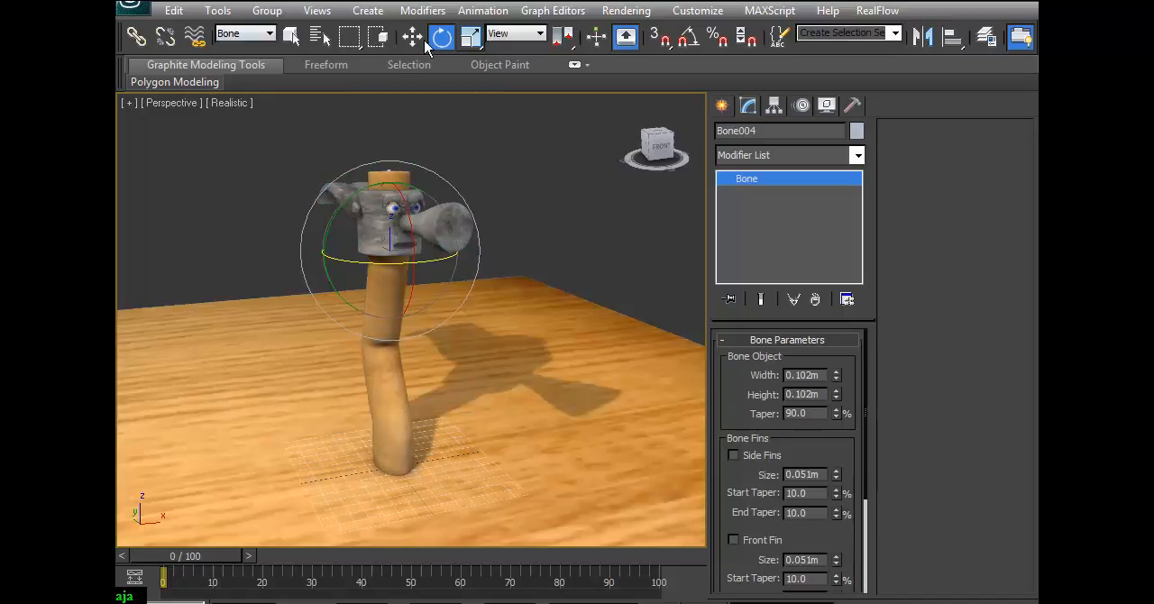
Set the selection filter back to All and rotate the UVW Map gizmo of the hammer's eye sphere to redirect its gaze.
left_click(294, 38)
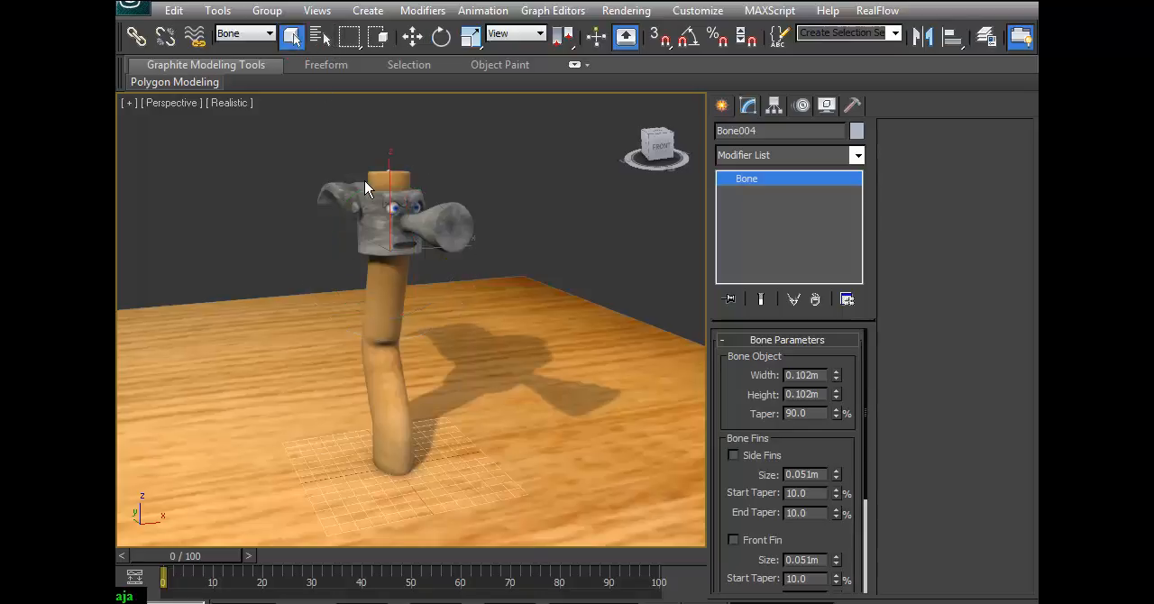
left_click(391, 208)
left_click(245, 33)
left_click(232, 46)
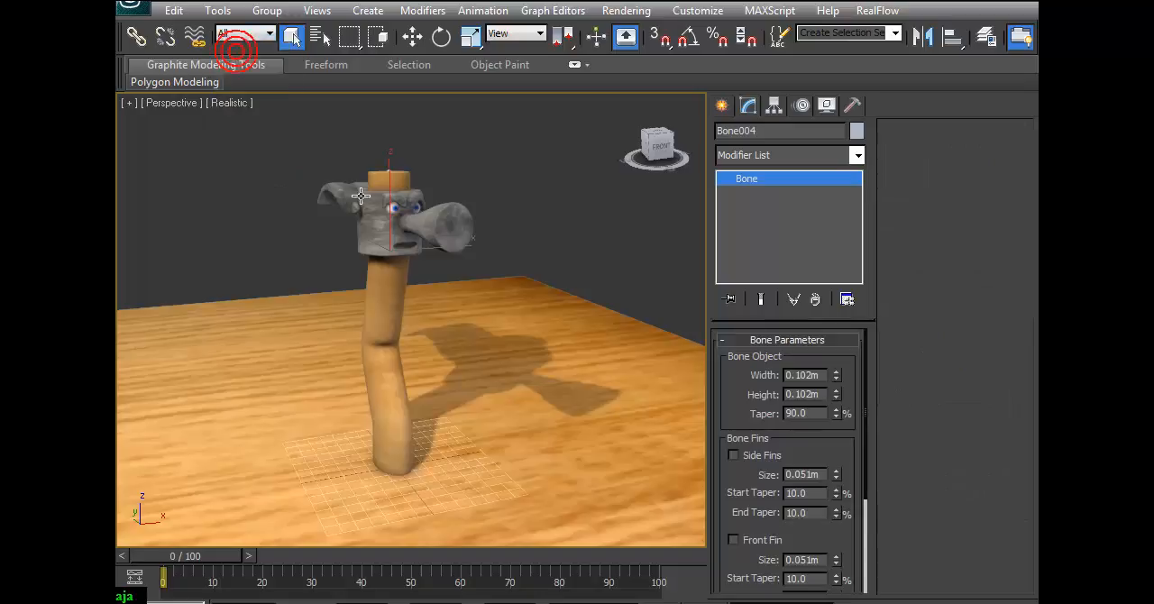
left_click(393, 210)
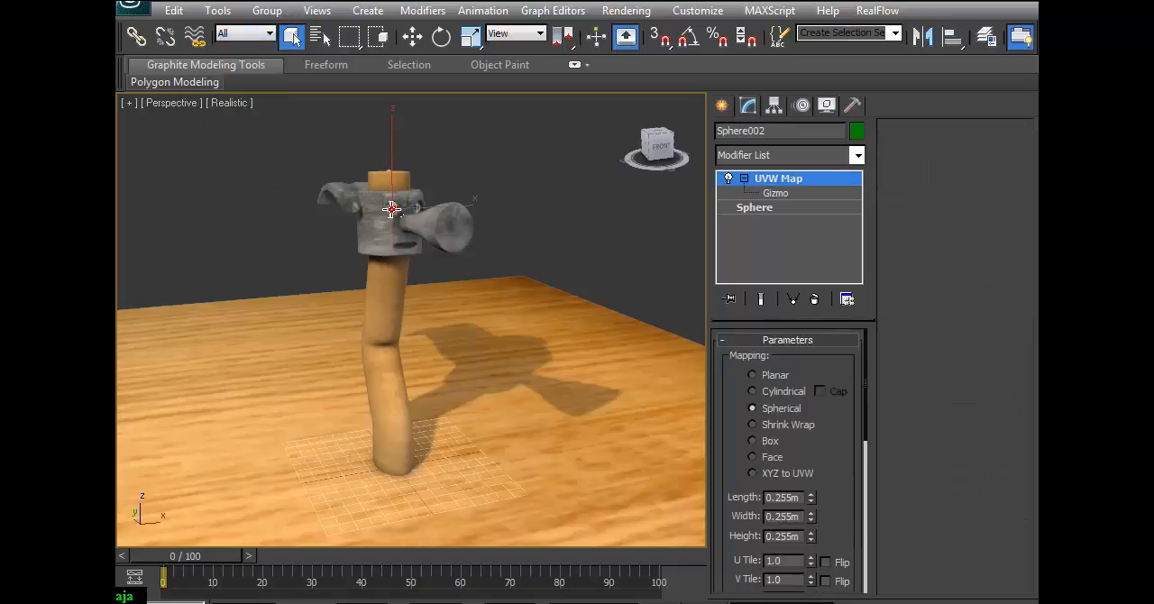
left_click(773, 193)
key("w")
left_click(442, 35)
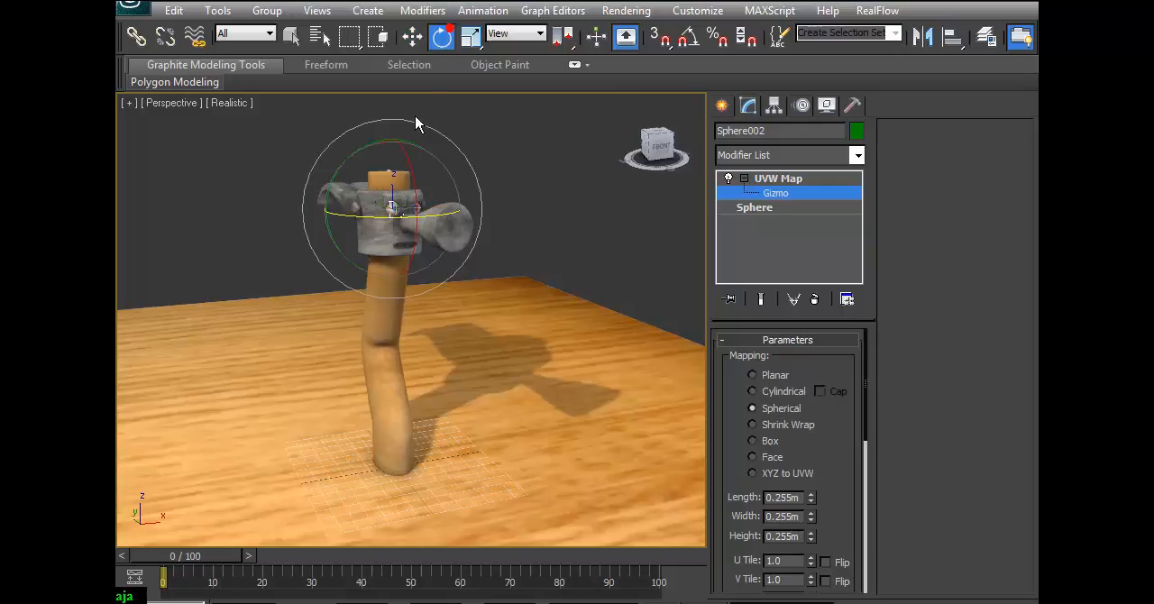
left_click_drag(438, 218, 389, 240)
left_click(506, 161)
left_click(779, 178)
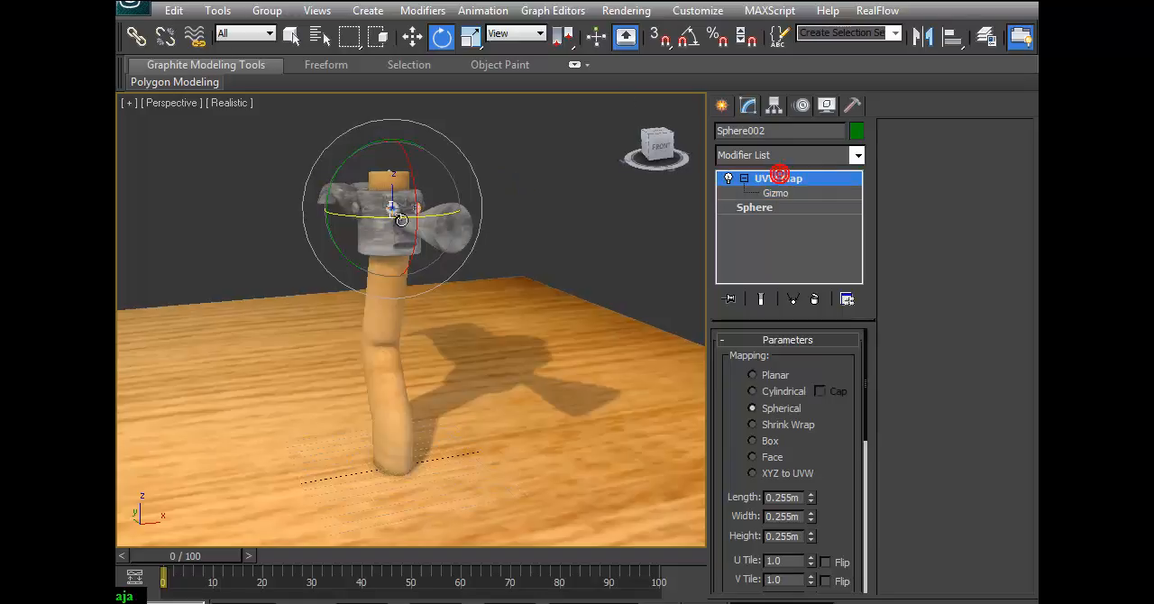
Select the hammer mesh and open its Morpher modifier with the end result of the whole modifier stack shown.
left_click(347, 235)
left_click(369, 245)
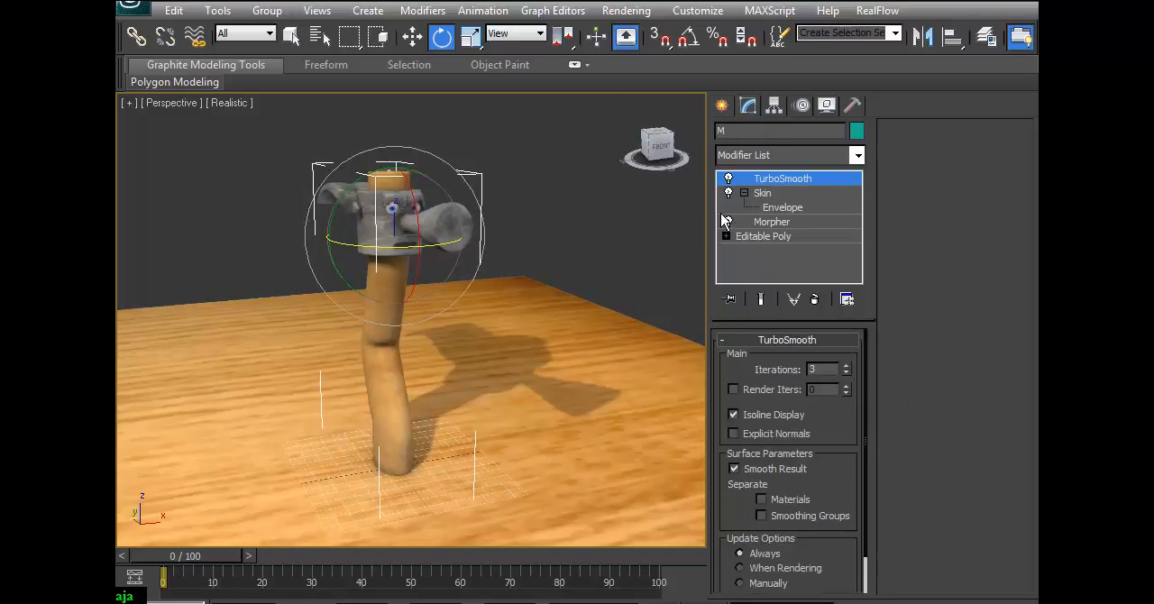
left_click(772, 222)
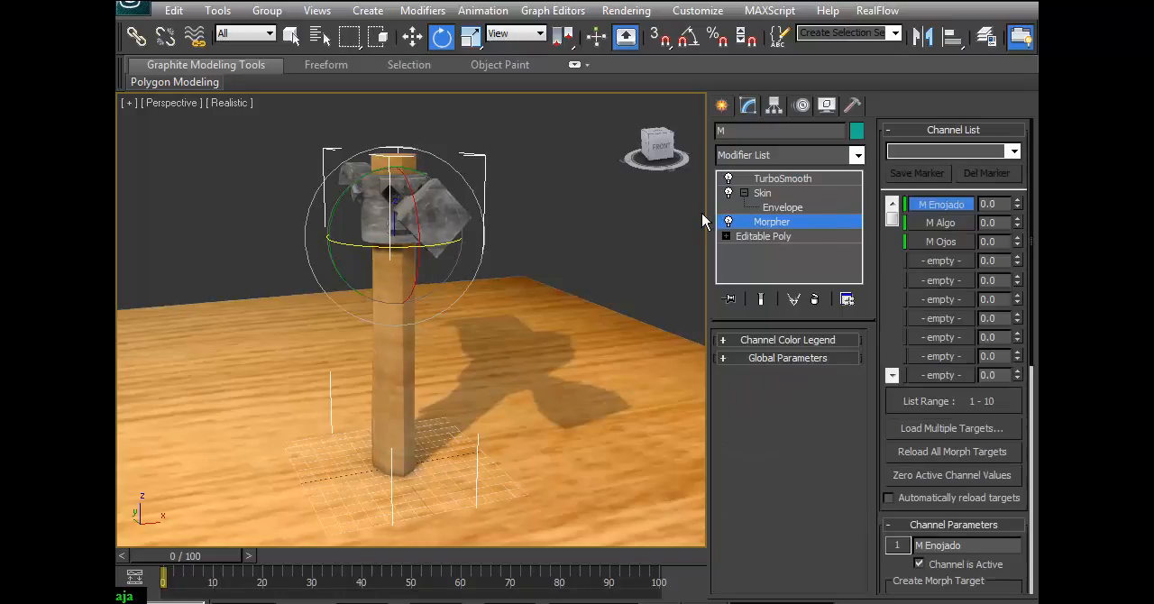
left_click(761, 298)
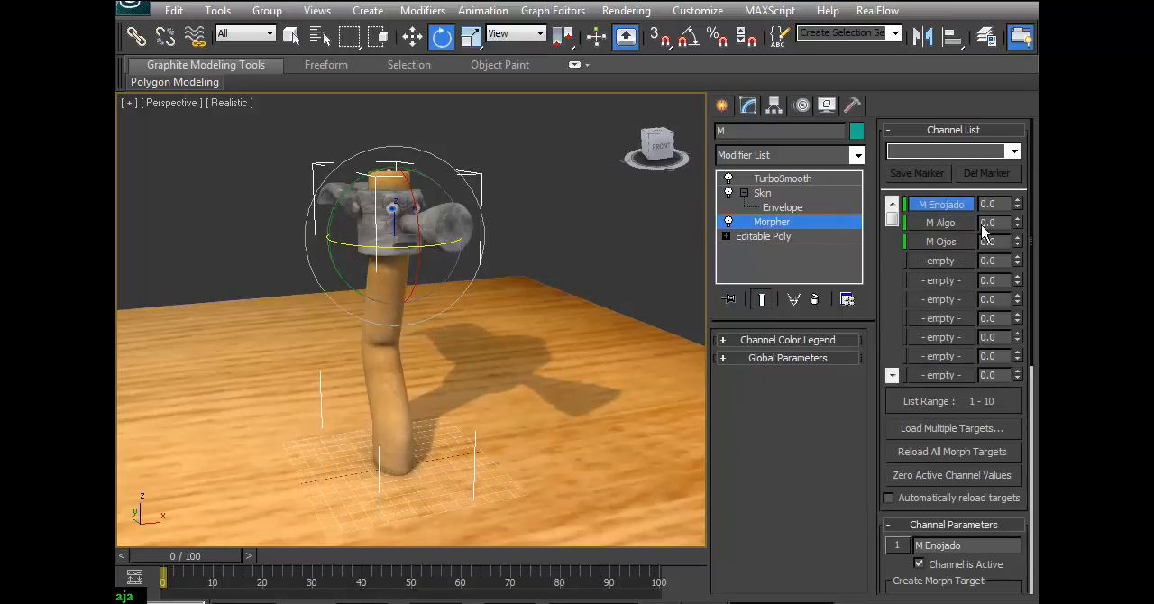
Set the hammer's M Enojado morph to 100 and M Ojos to 60, adjust M Algo, and deselect the mesh.
left_click_drag(1017, 209, 1021, 100)
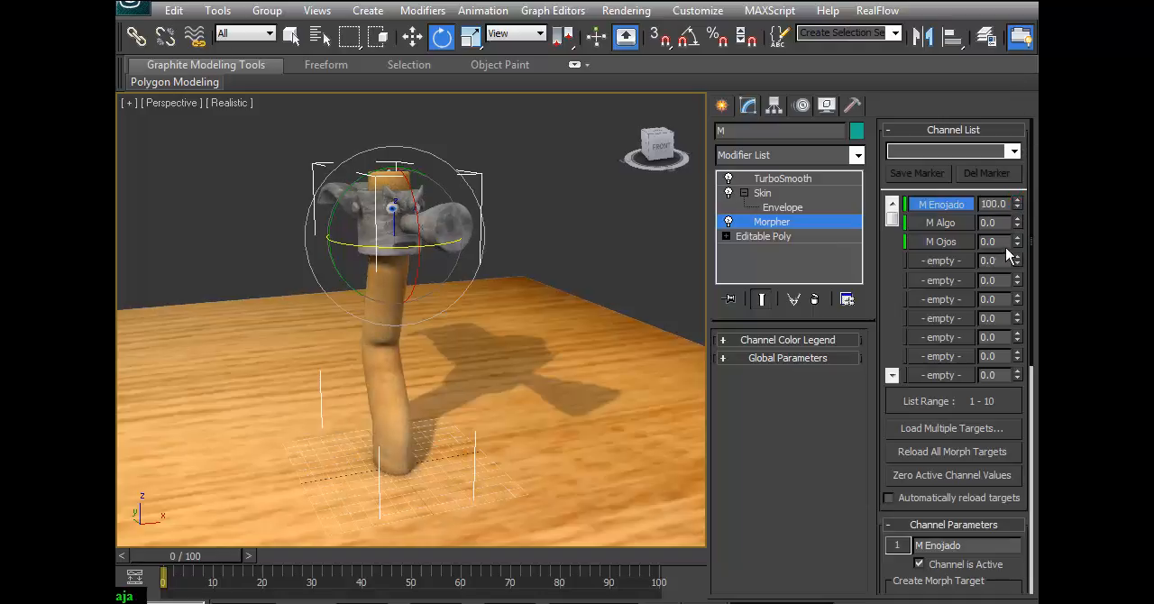
left_click_drag(1018, 223, 1028, 187)
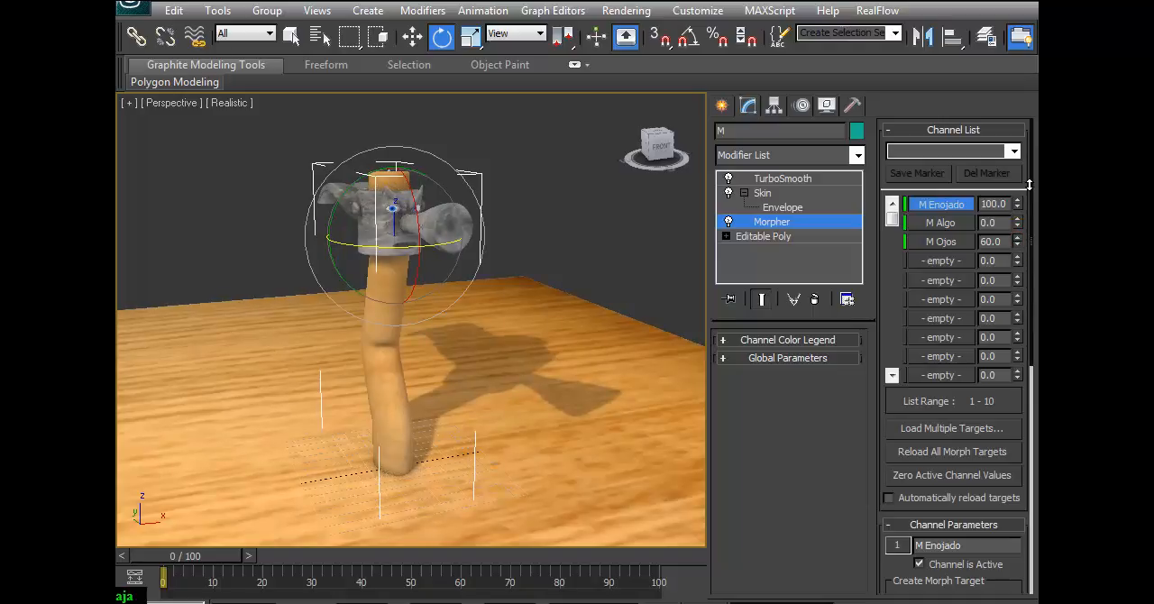
left_click_drag(1018, 223, 1019, 191)
left_click(576, 213)
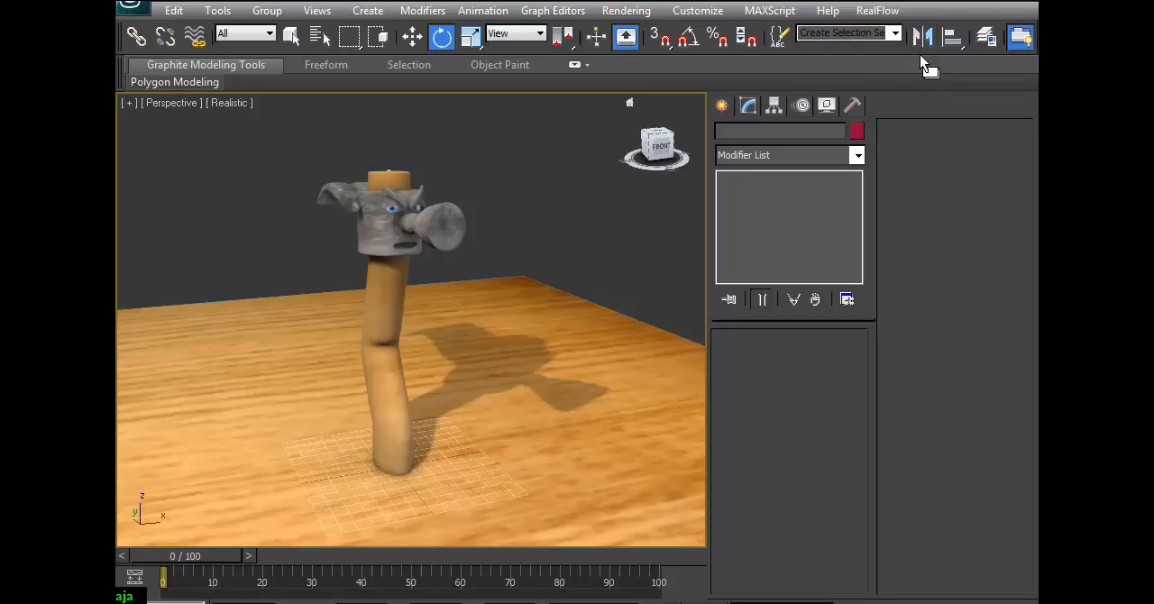
Render the perspective view to check the hammer's angry expression, and close the rendered frame.
left_click_drag(910, 52, 726, 54)
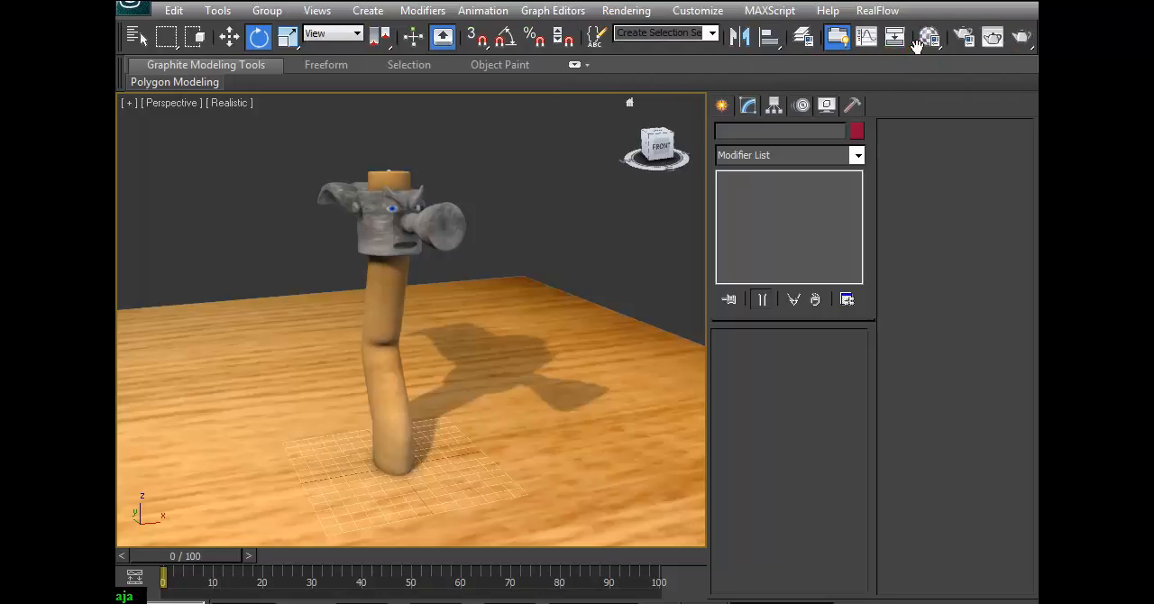
left_click(1022, 42)
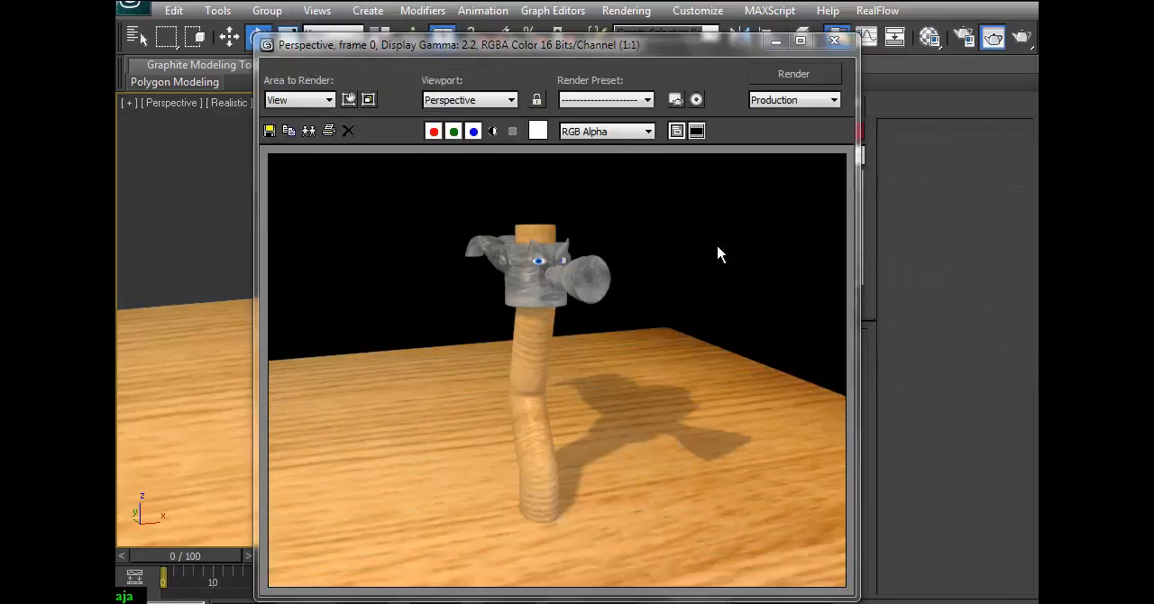
left_click(834, 41)
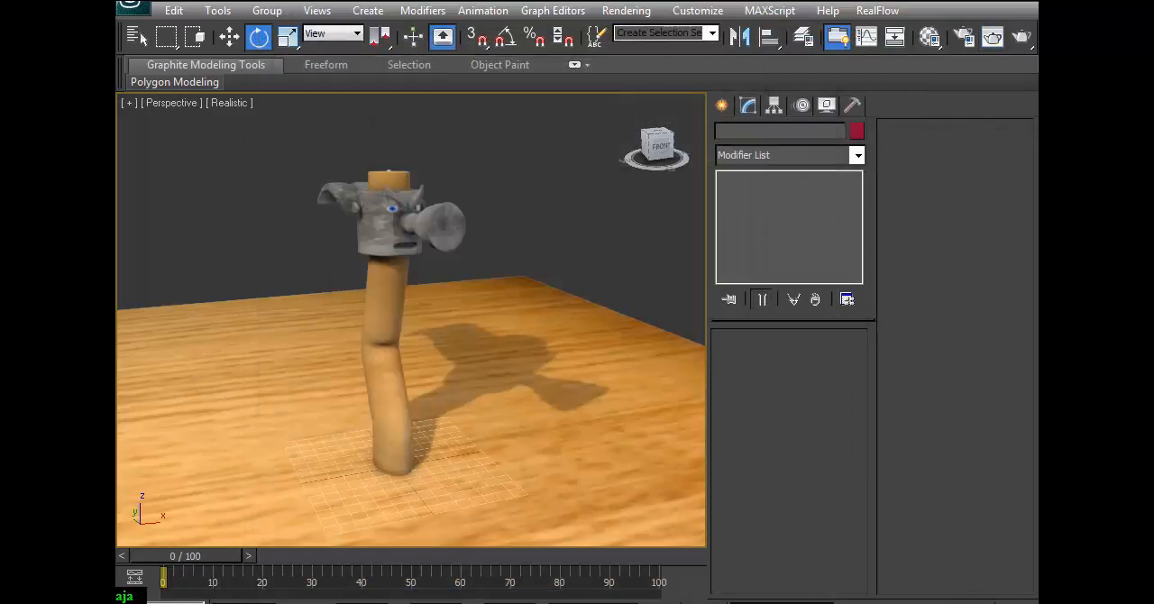
Delete the skylight on the wooden floor and render the perspective view of the hammer again.
scroll(276, 344, "down", 5)
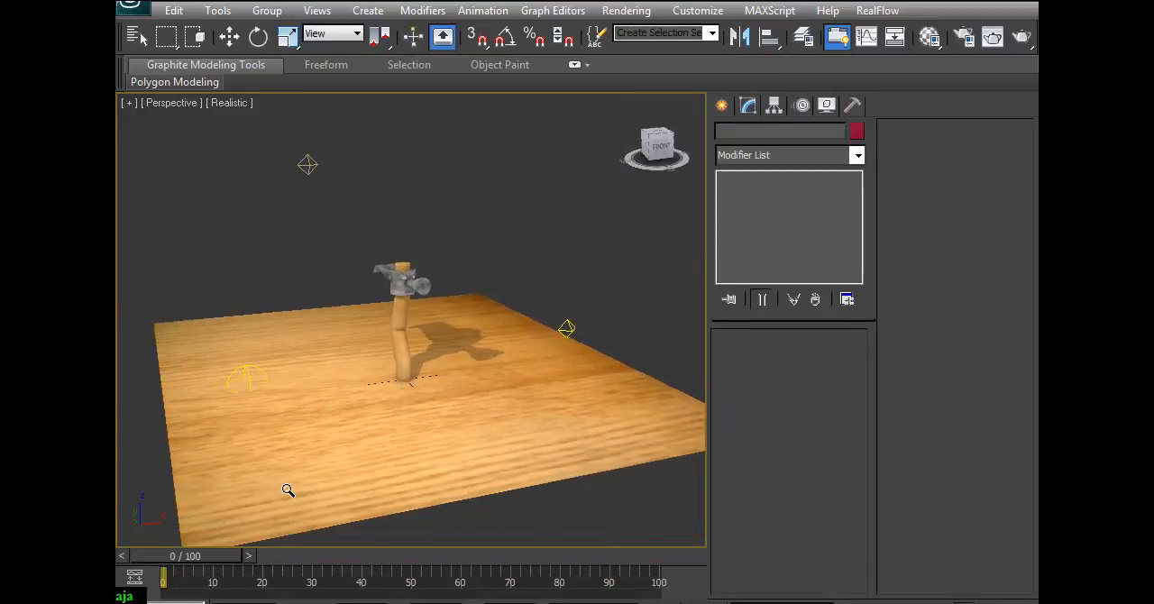
left_click(244, 369)
left_click(247, 376)
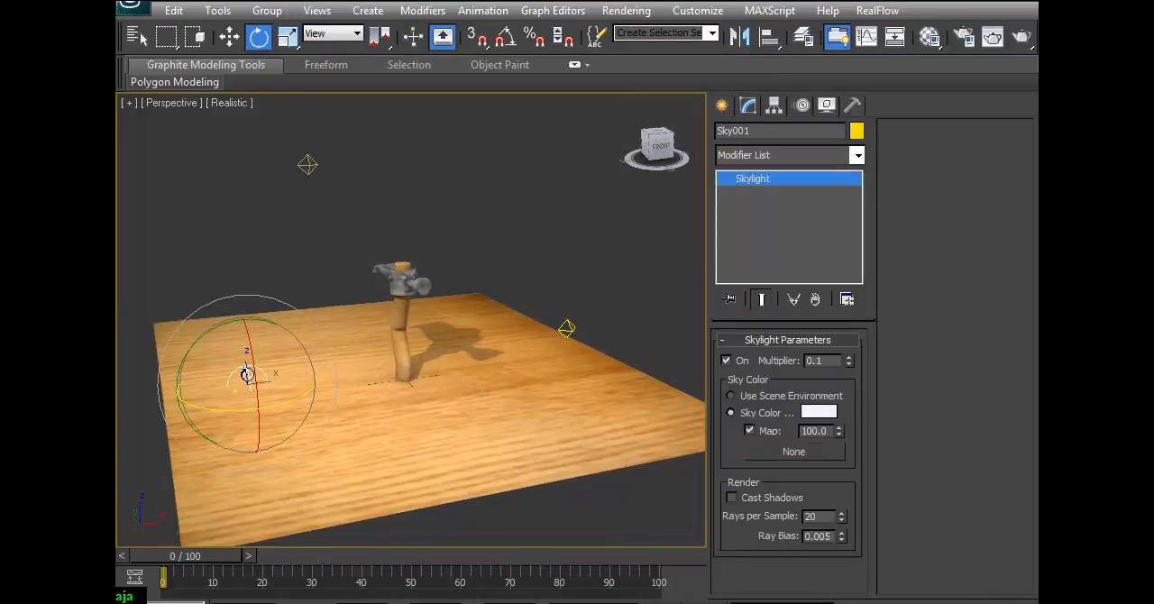
key("Delete")
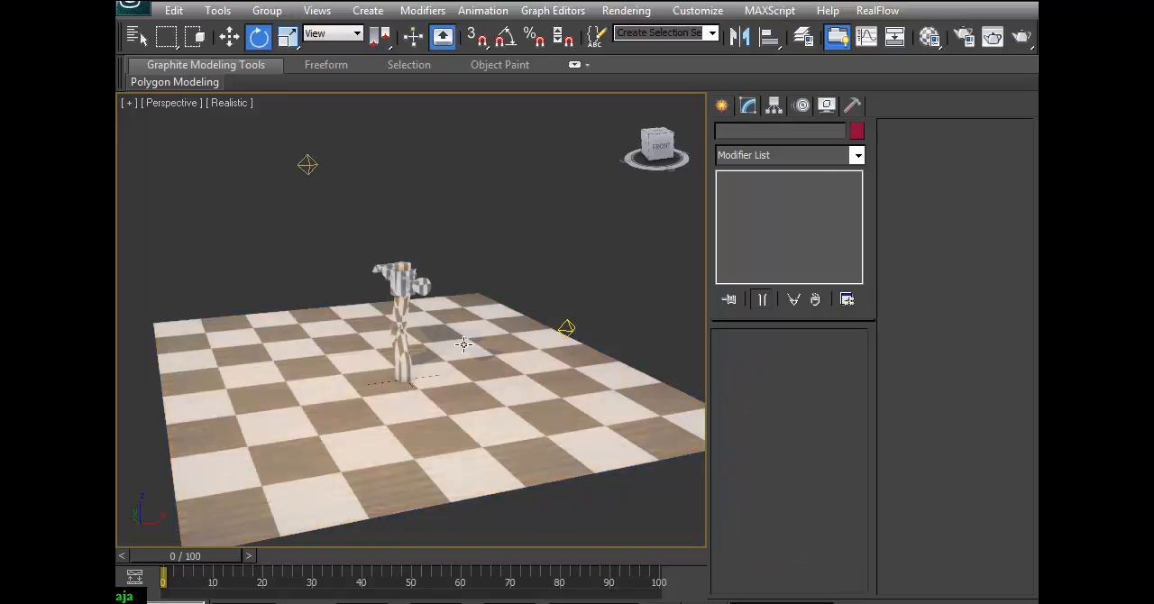
scroll(521, 379, "up", 6)
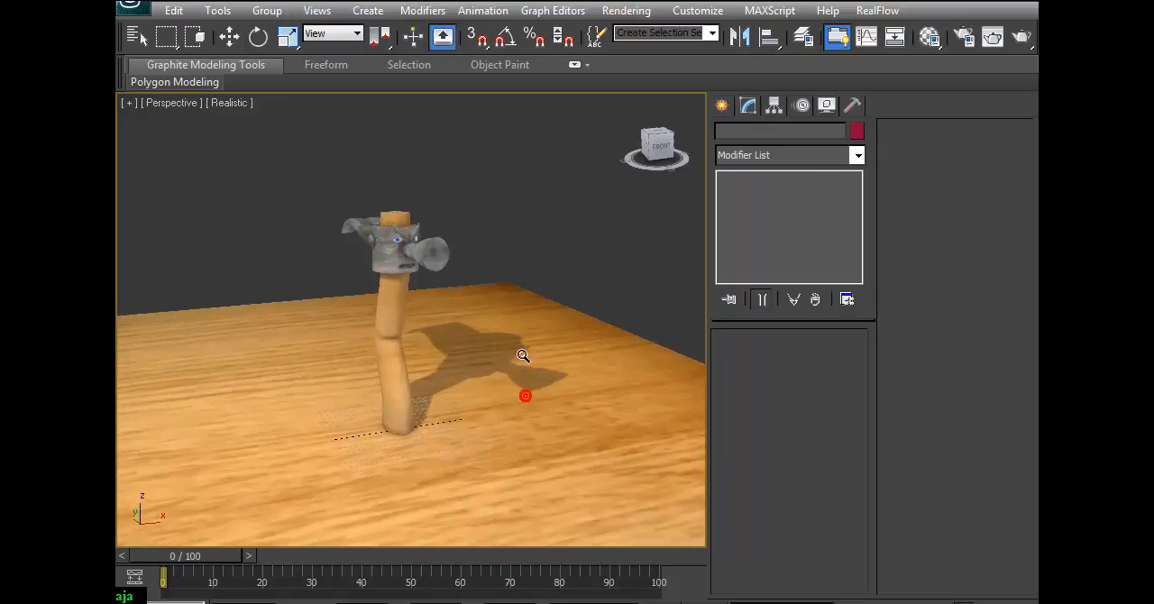
left_click(1023, 45)
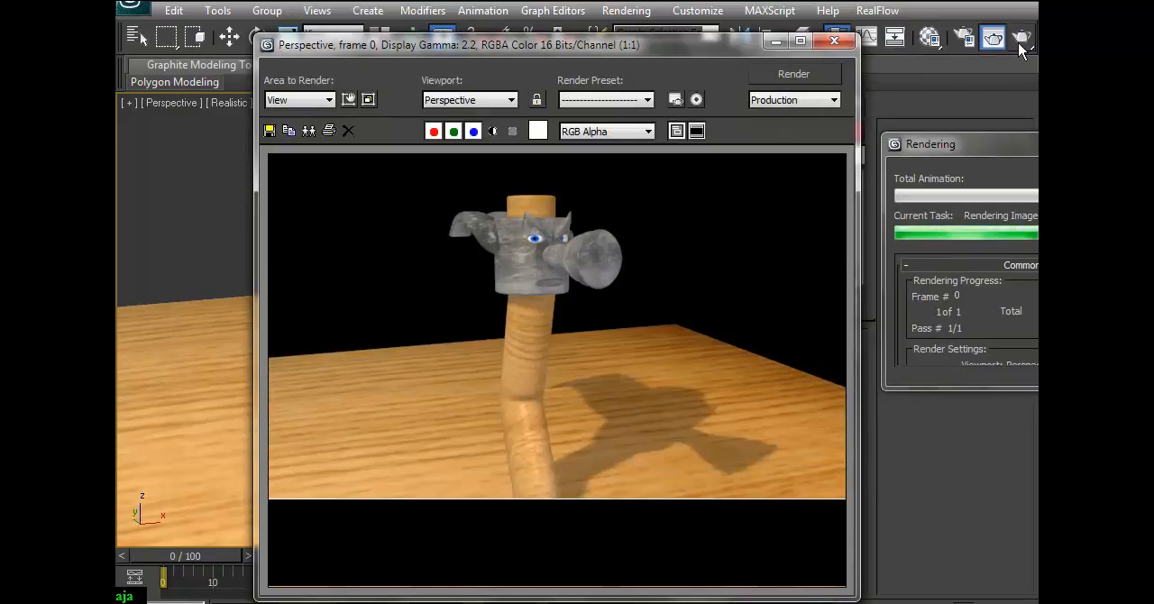